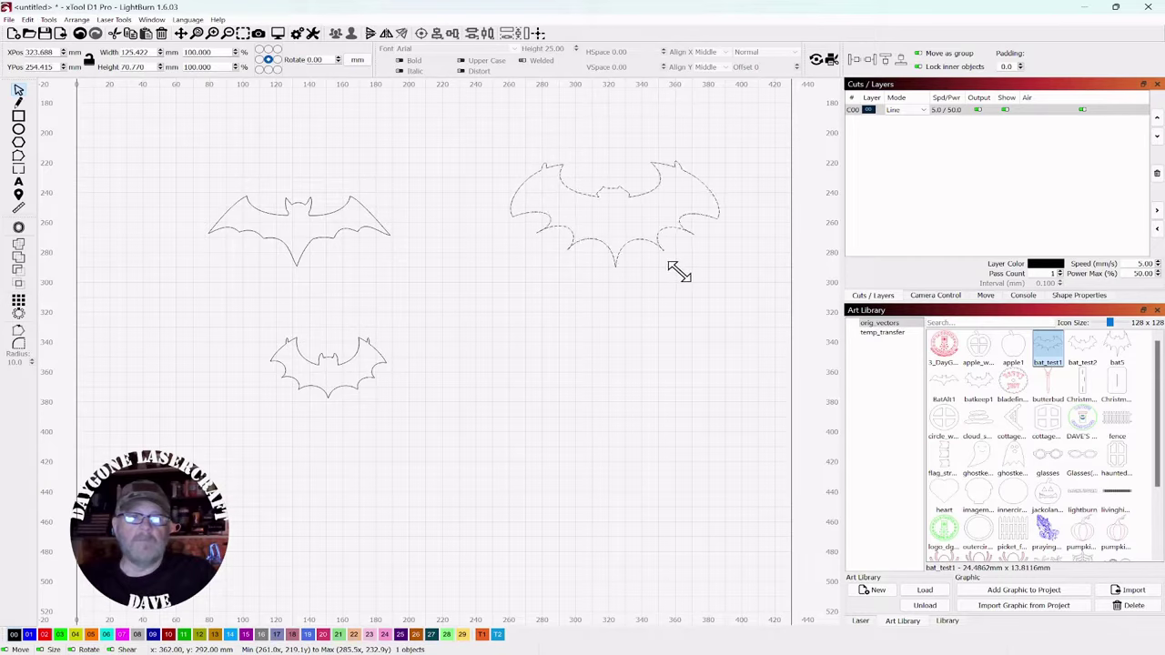
Add the bat5 library graphic below the large bat, and clear all four bats from the workspace.
drag(1117, 350, 592, 353)
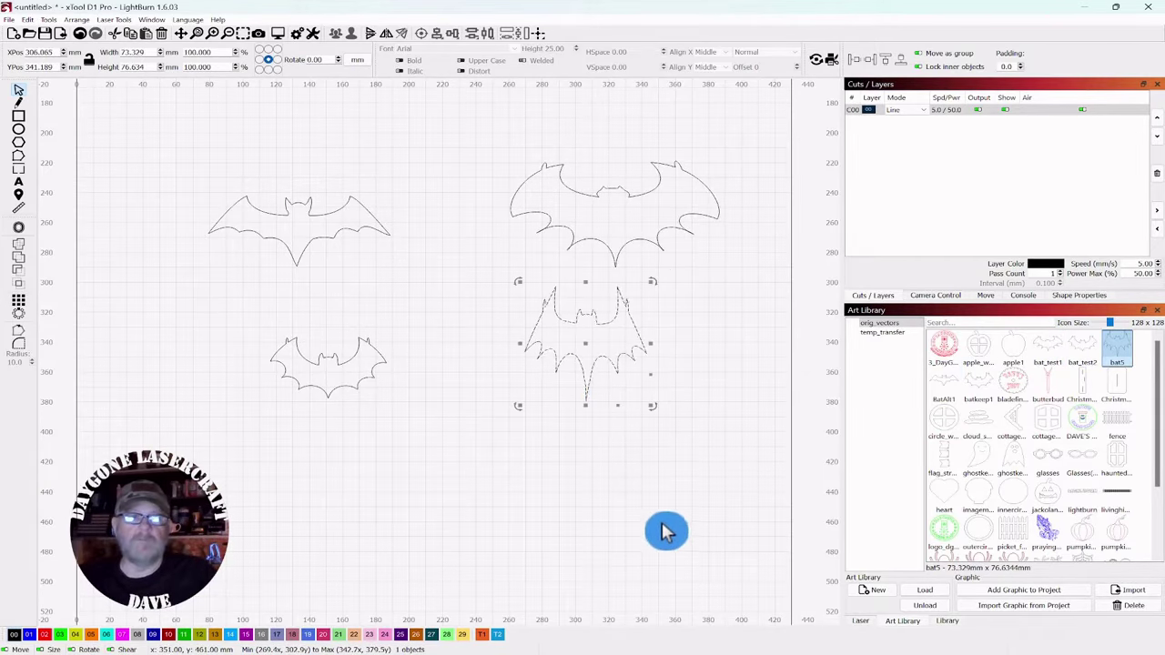
click(628, 499)
drag(688, 123, 242, 467)
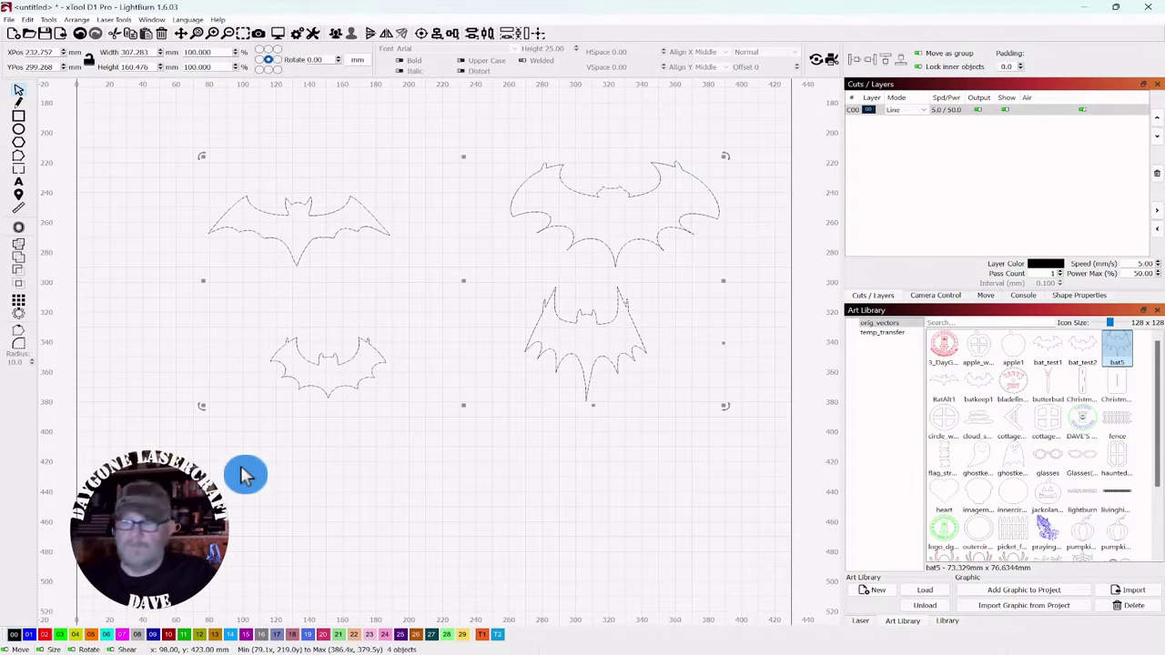
key(Delete)
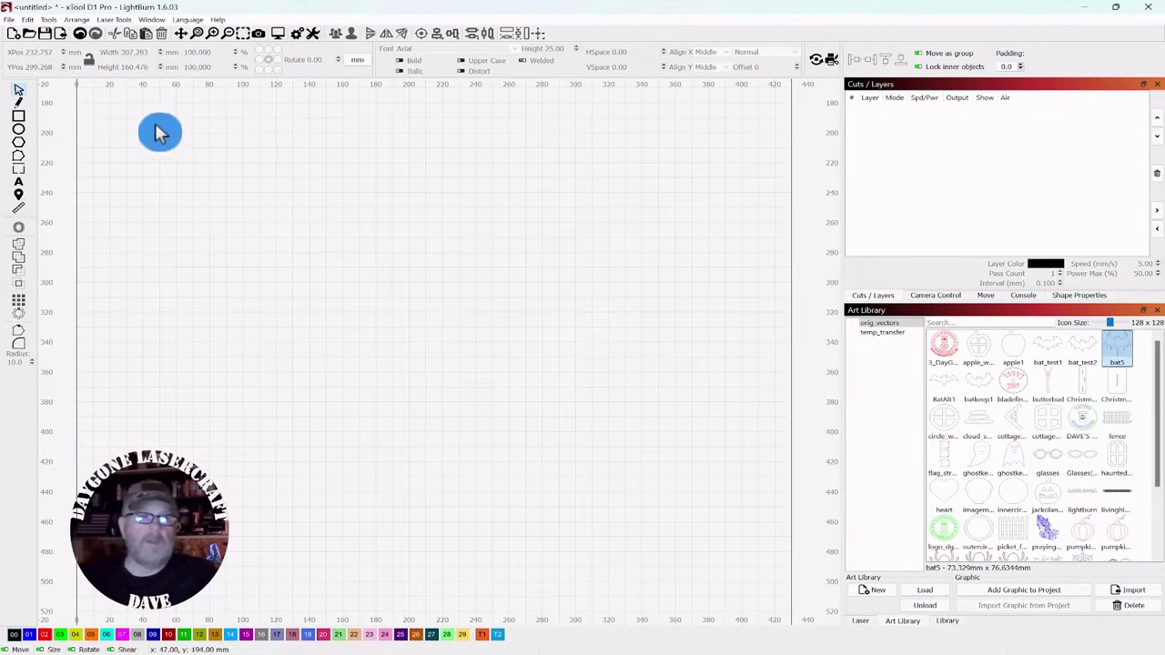
Draw a polygon near the workspace centre, reduce it to a triangle, and narrow it to about 37 mm wide by 57 mm high.
click(19, 143)
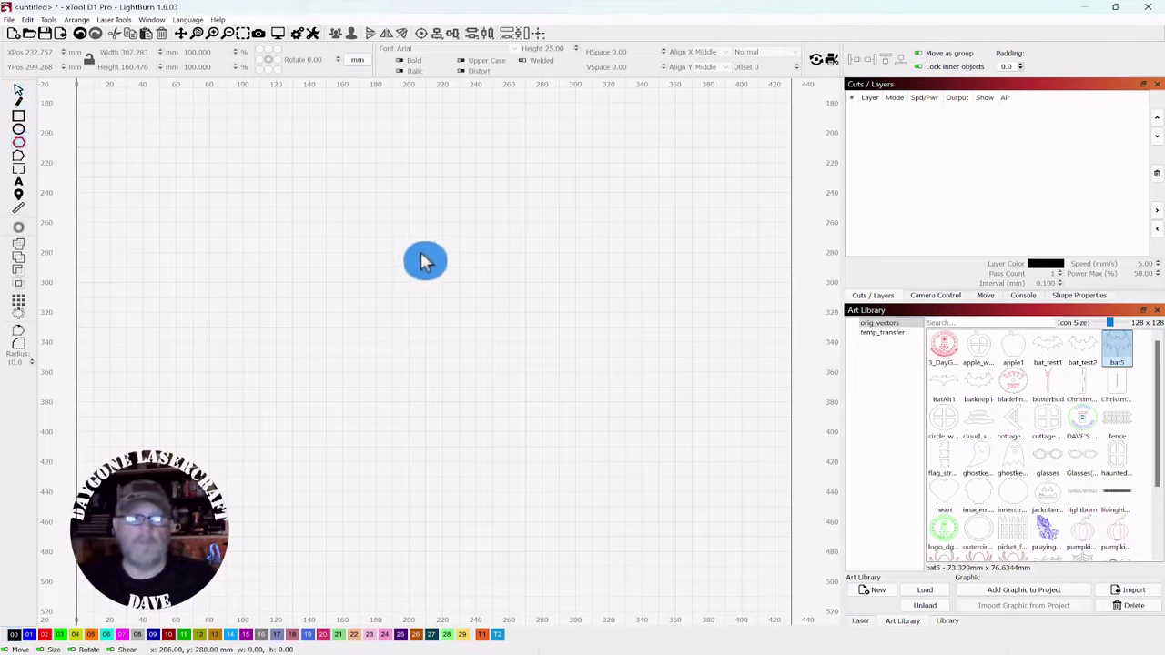
drag(425, 261, 528, 373)
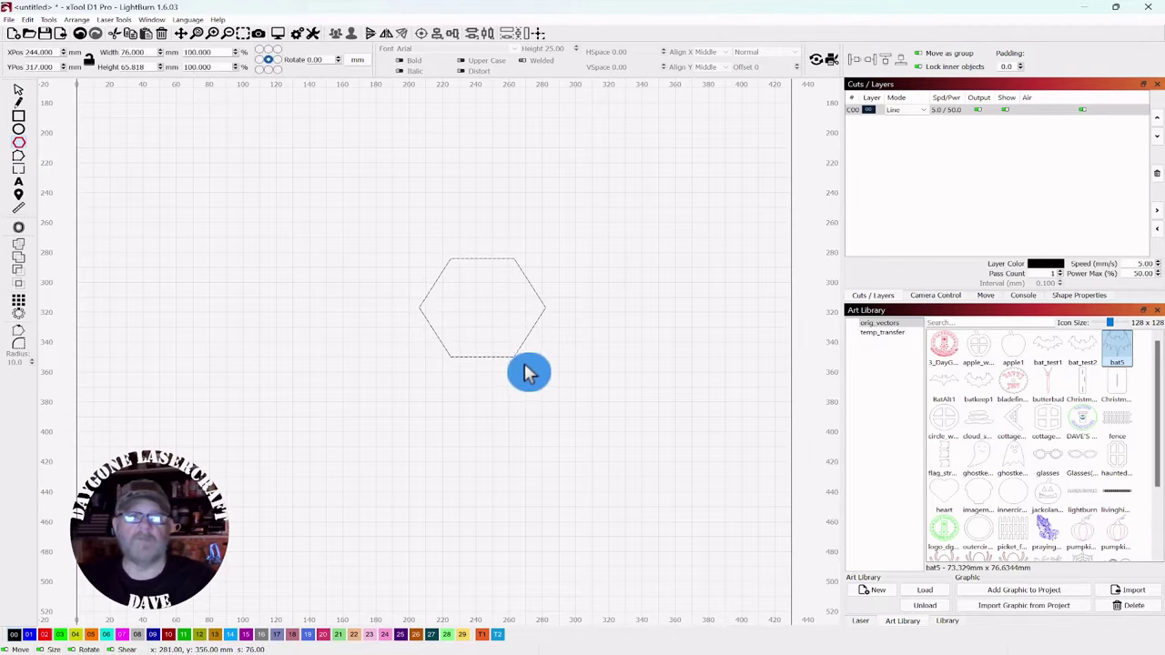
click(19, 90)
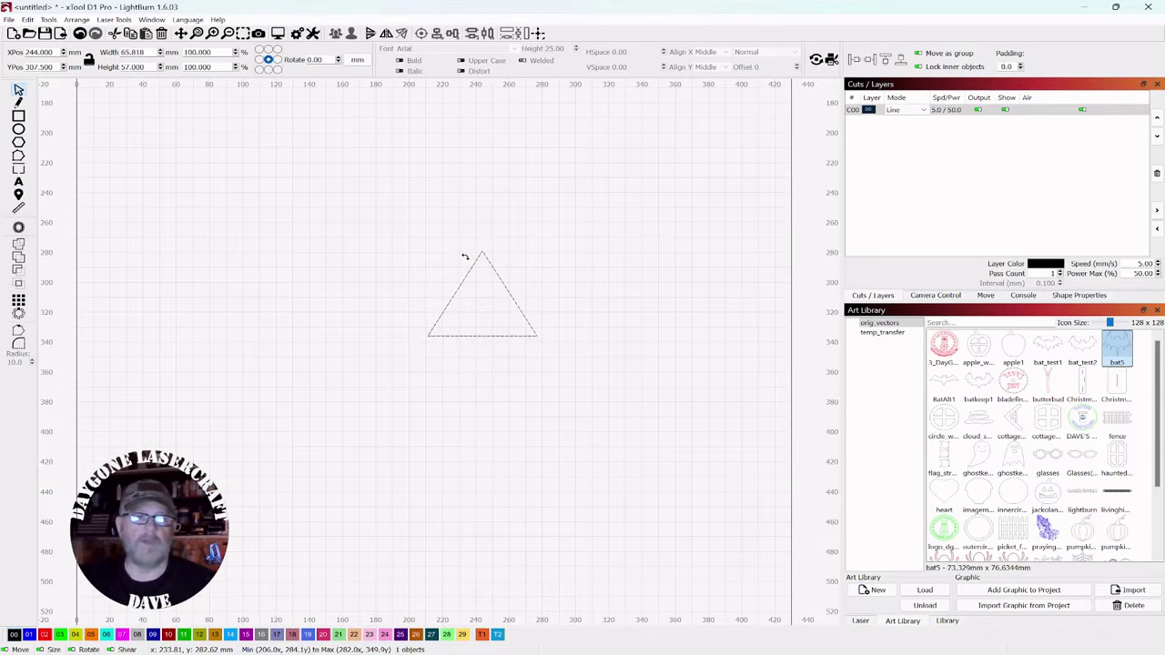
click(544, 293)
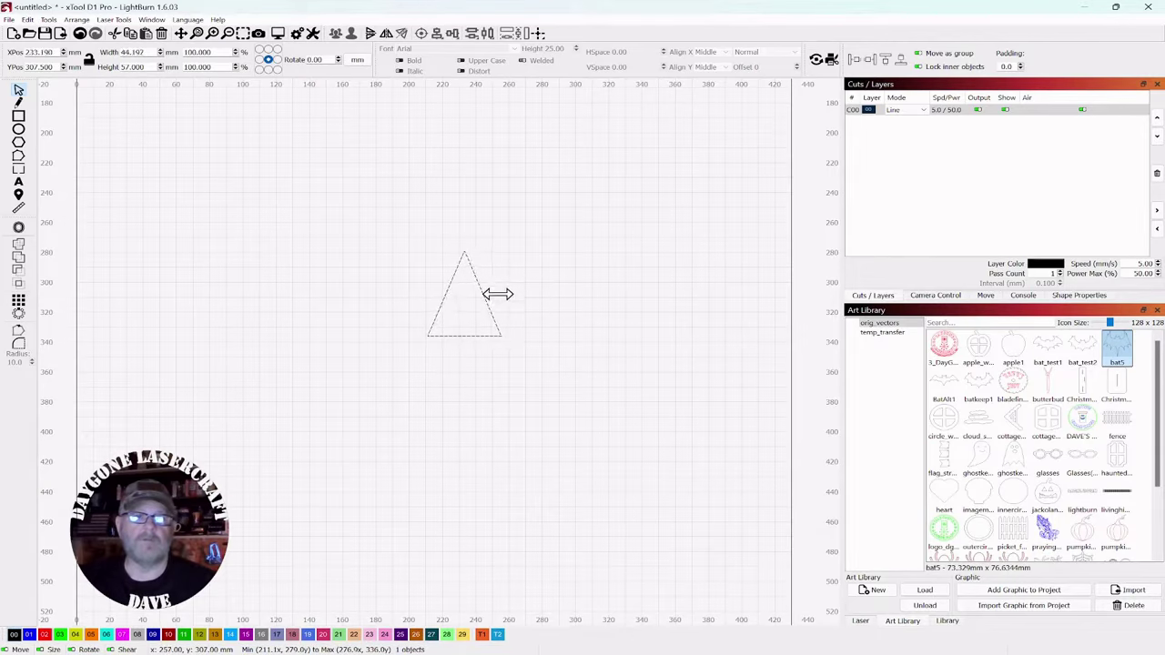
click(806, 434)
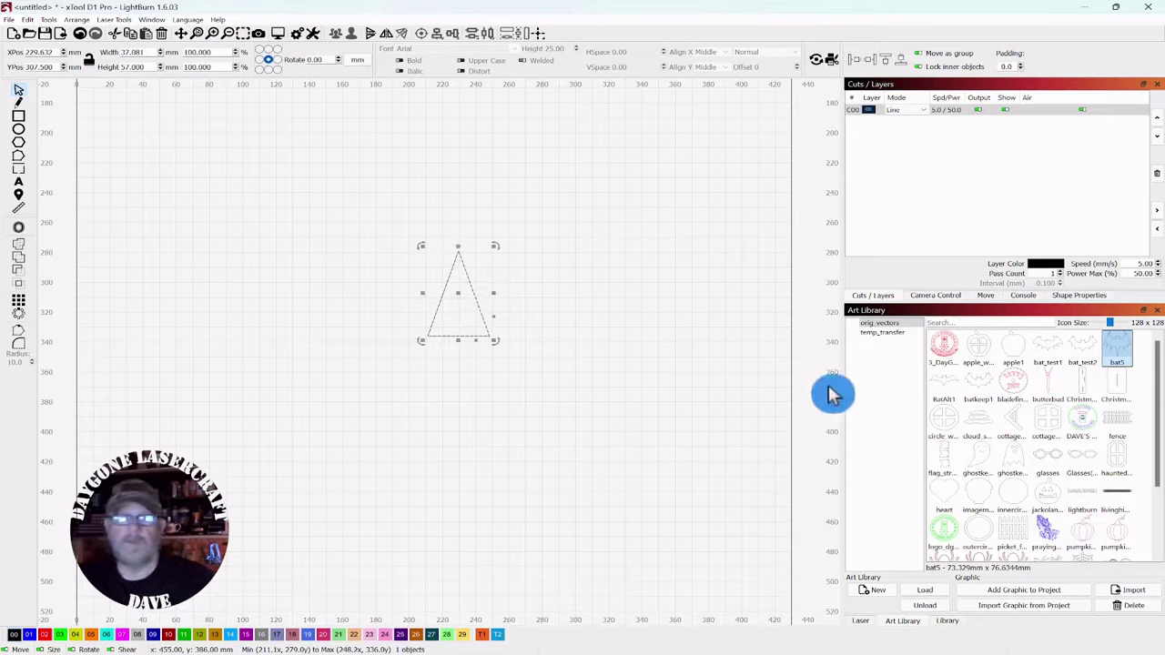
Flip the triangle vertically so it points down and move its centre to about X 205, Y 350 mm.
key(v)
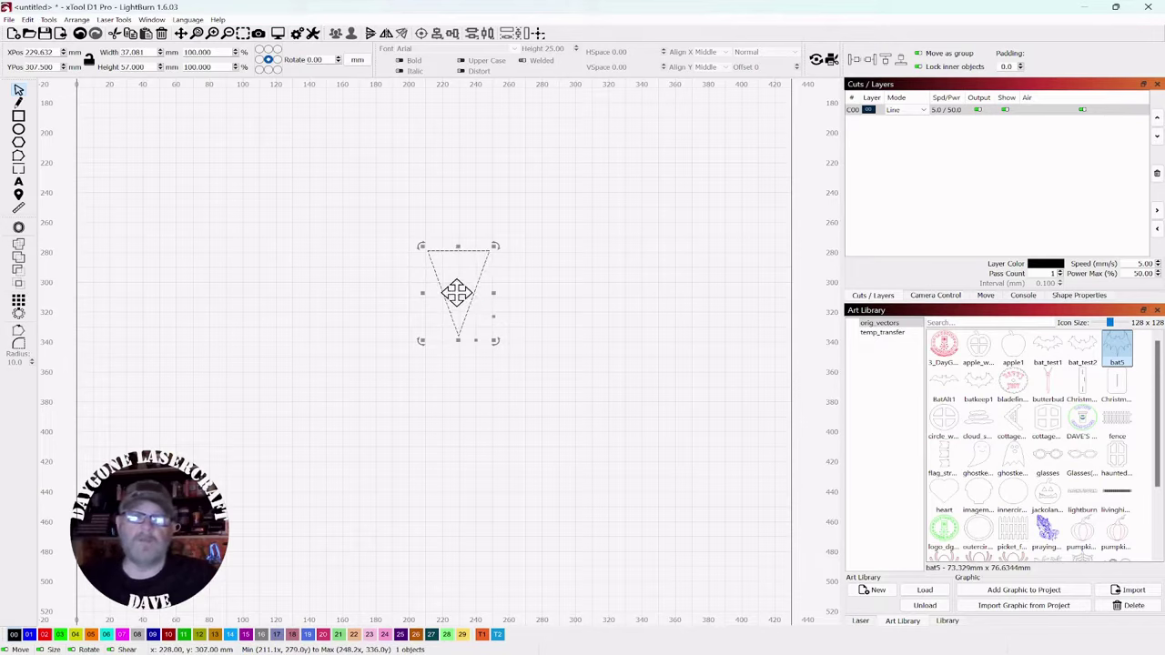
click(449, 319)
click(458, 309)
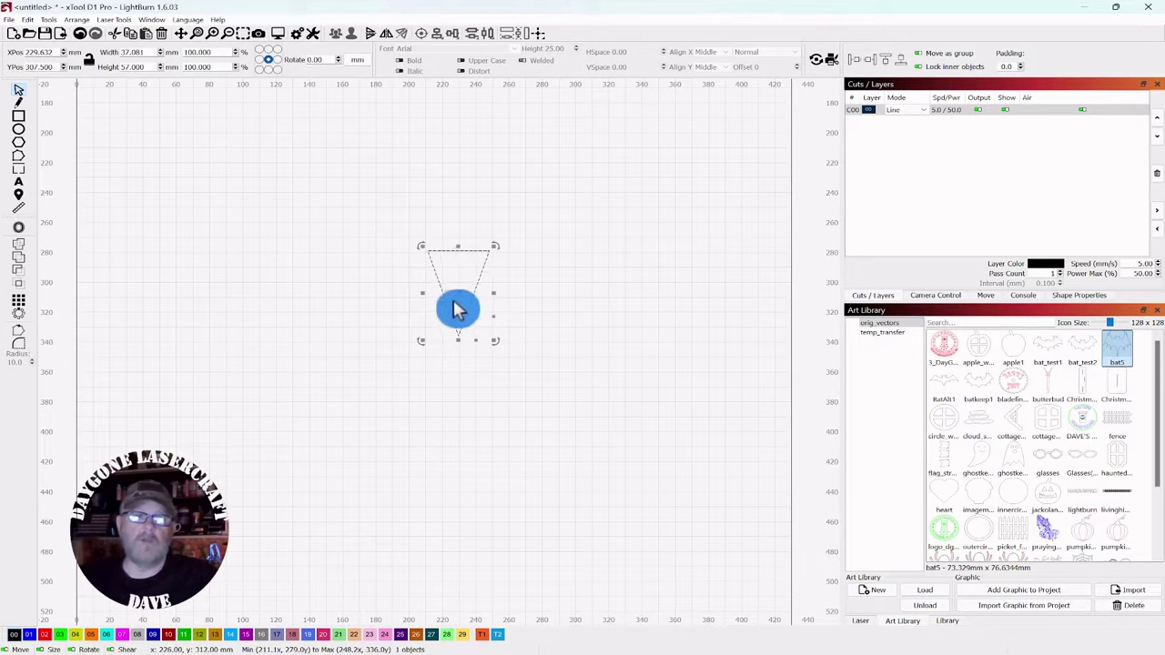
drag(458, 293, 422, 365)
click(247, 226)
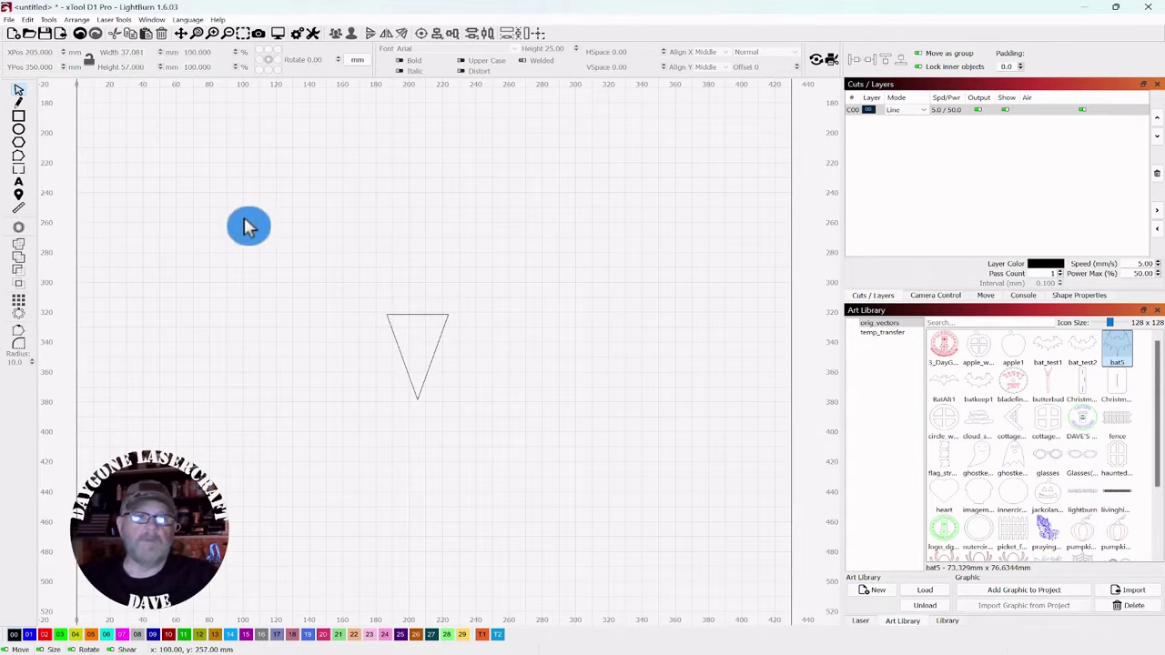
Draw a circle about 77 mm in diameter to the upper right of the triangle and break it apart into segments.
click(19, 130)
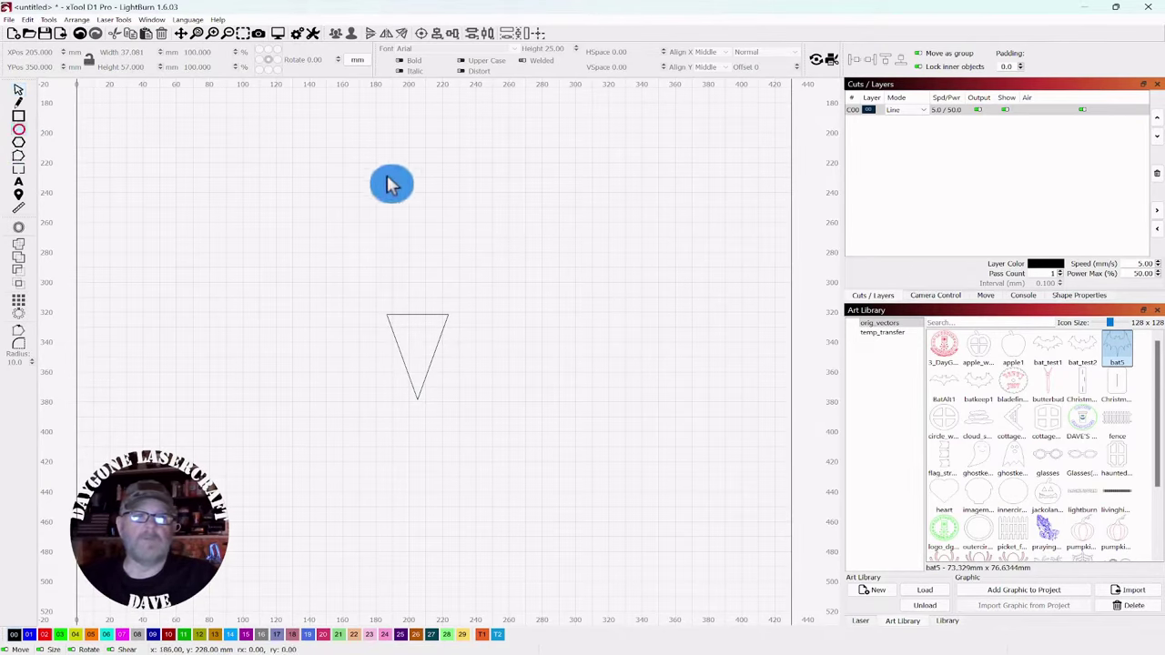
drag(537, 221, 653, 318)
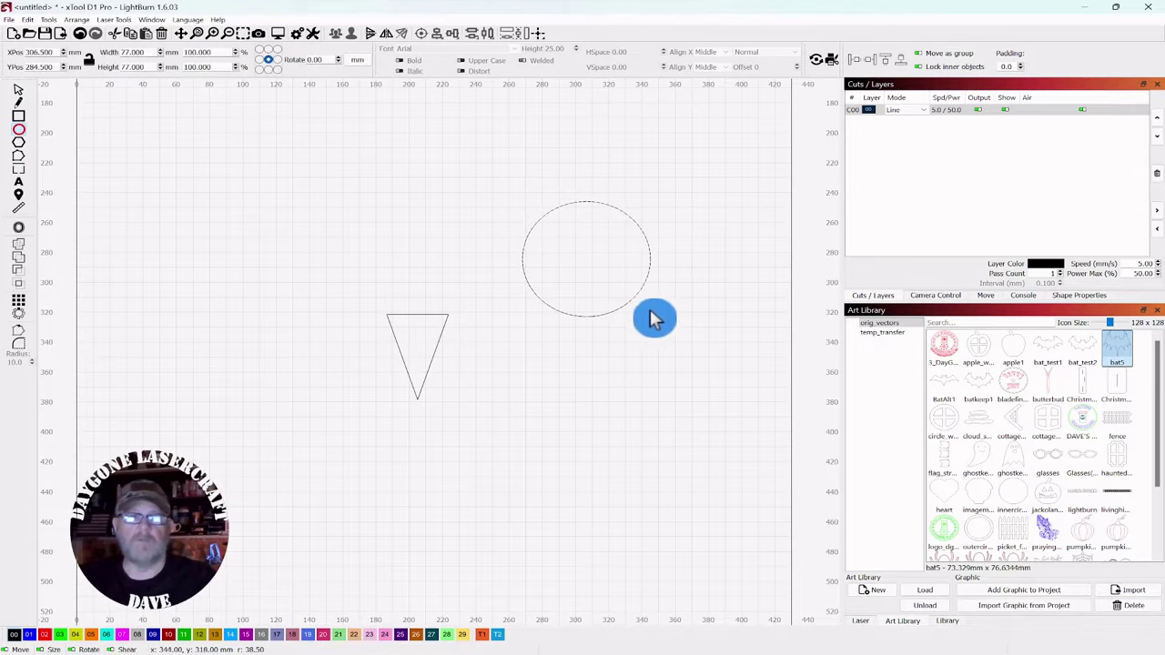
click(19, 91)
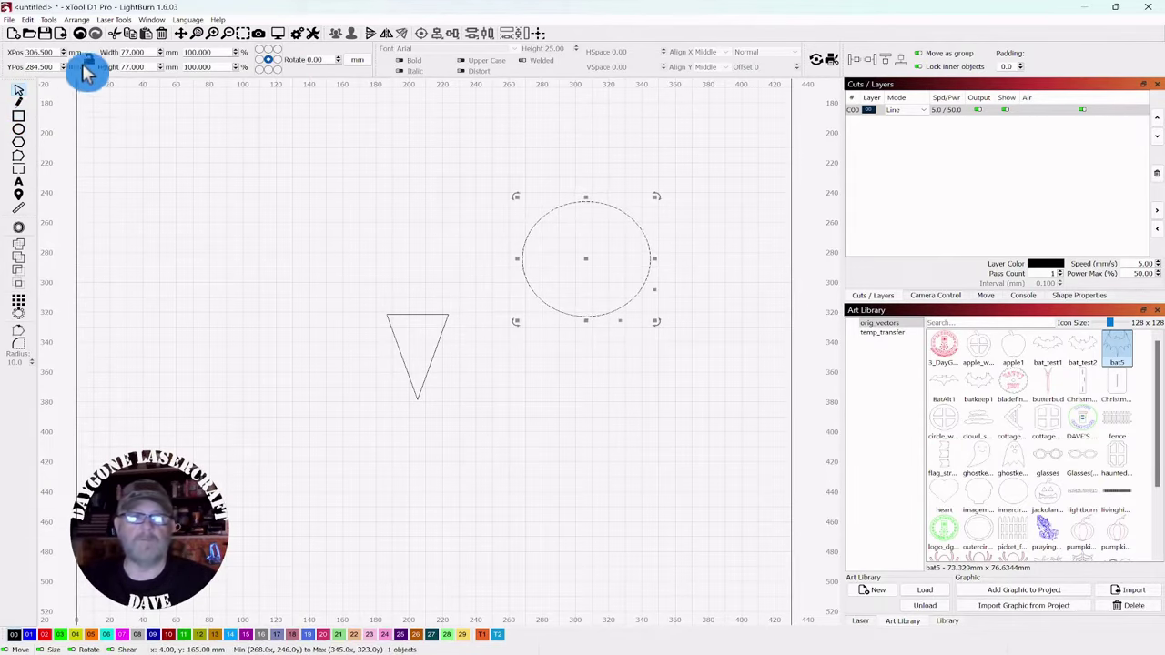
click(78, 21)
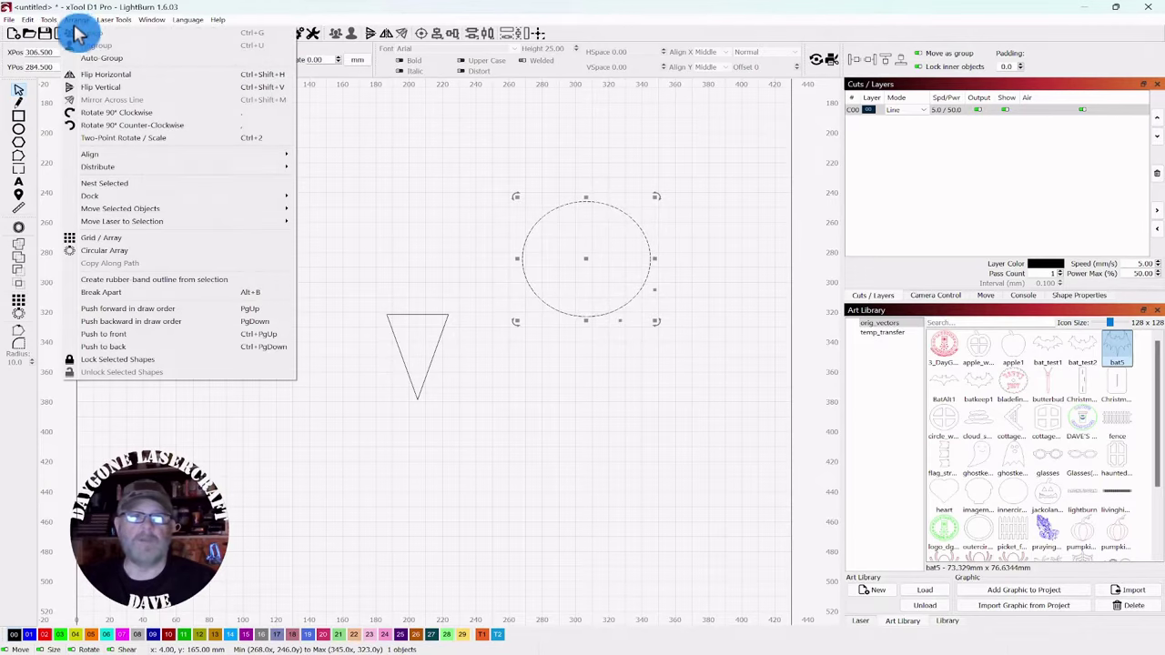
click(99, 295)
click(409, 226)
Separate the circle's quarter arcs by shifting the upper pair up 5 mm and the right-hand pair right 5 mm.
drag(656, 184, 517, 252)
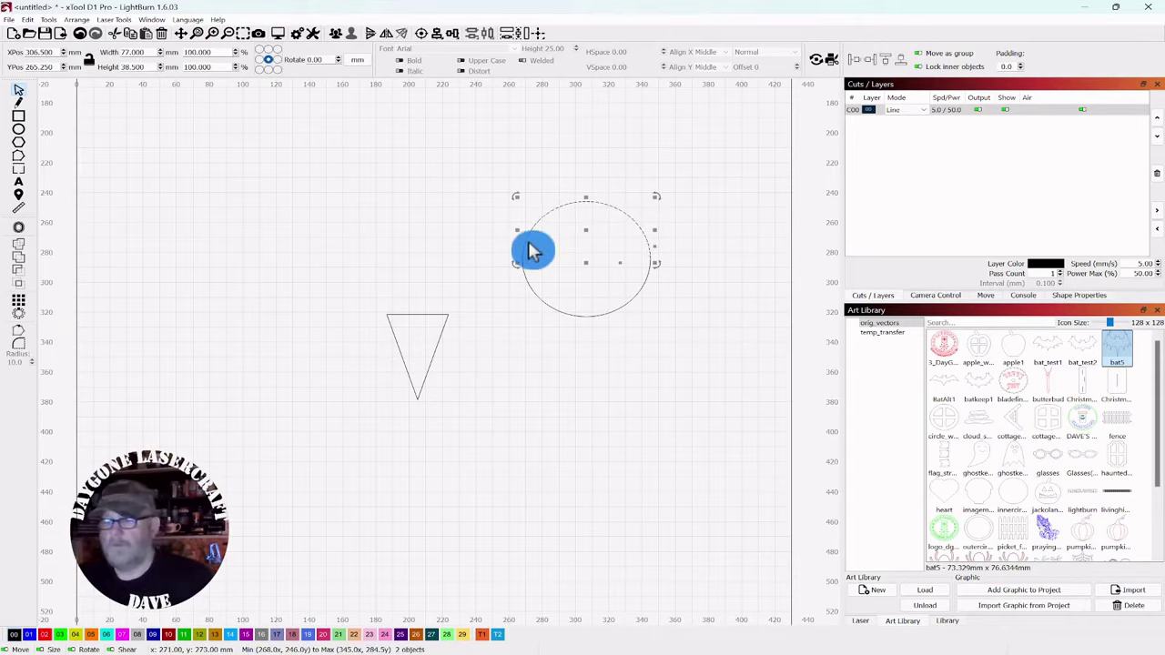
drag(667, 184, 627, 348)
key(Right)
key(Right)
key(Right)
key(Right)
key(Right)
click(643, 385)
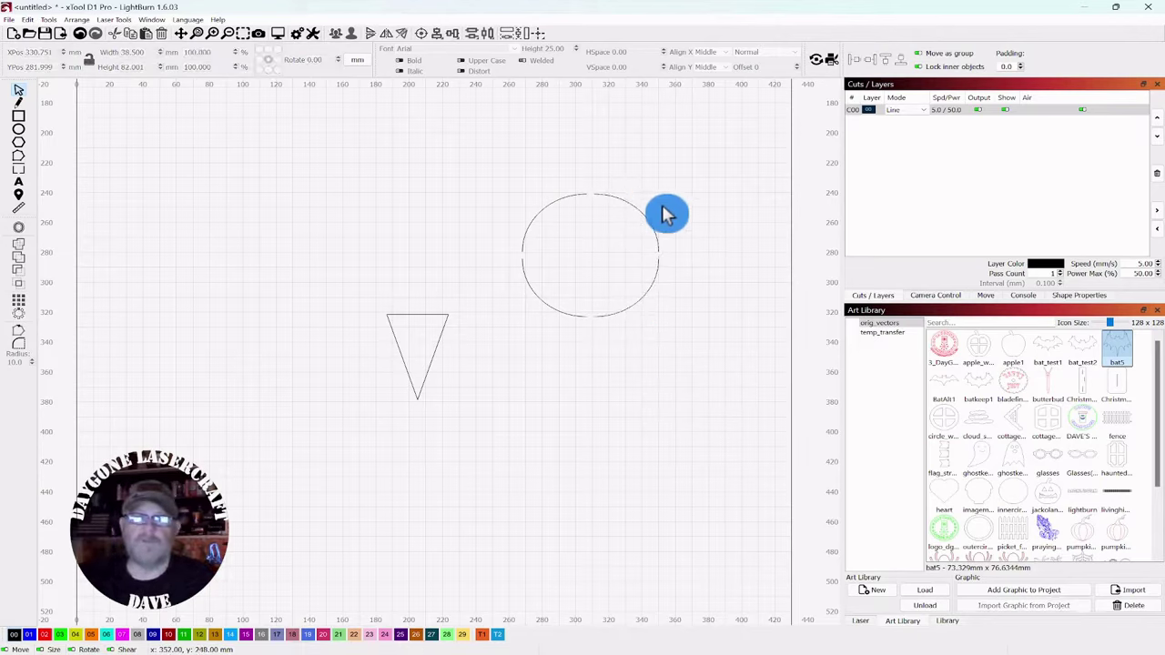
click(643, 301)
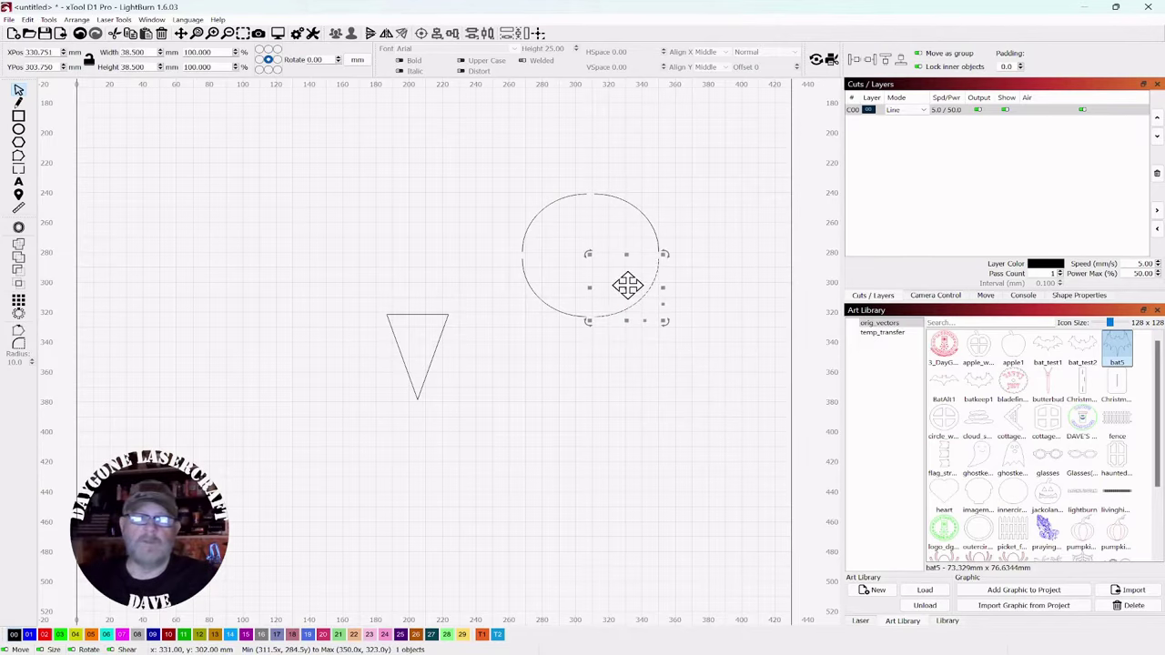
click(647, 366)
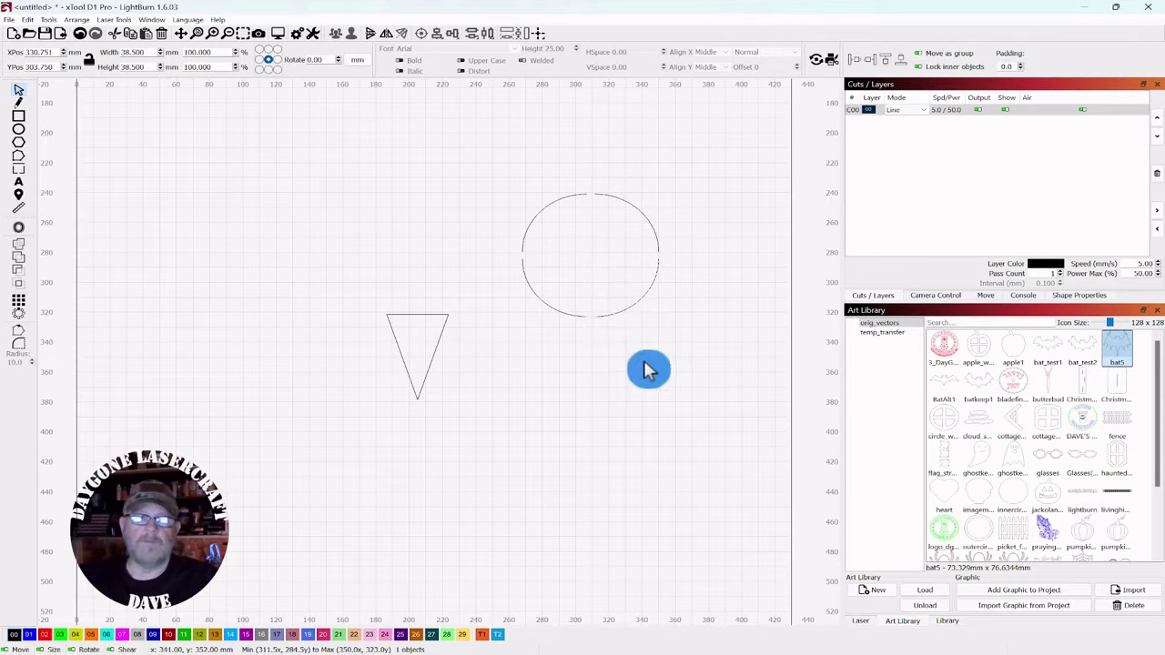
Move the circle's upper-left quarter arc above the triangle and delete the other three arcs.
click(540, 223)
drag(553, 227, 357, 236)
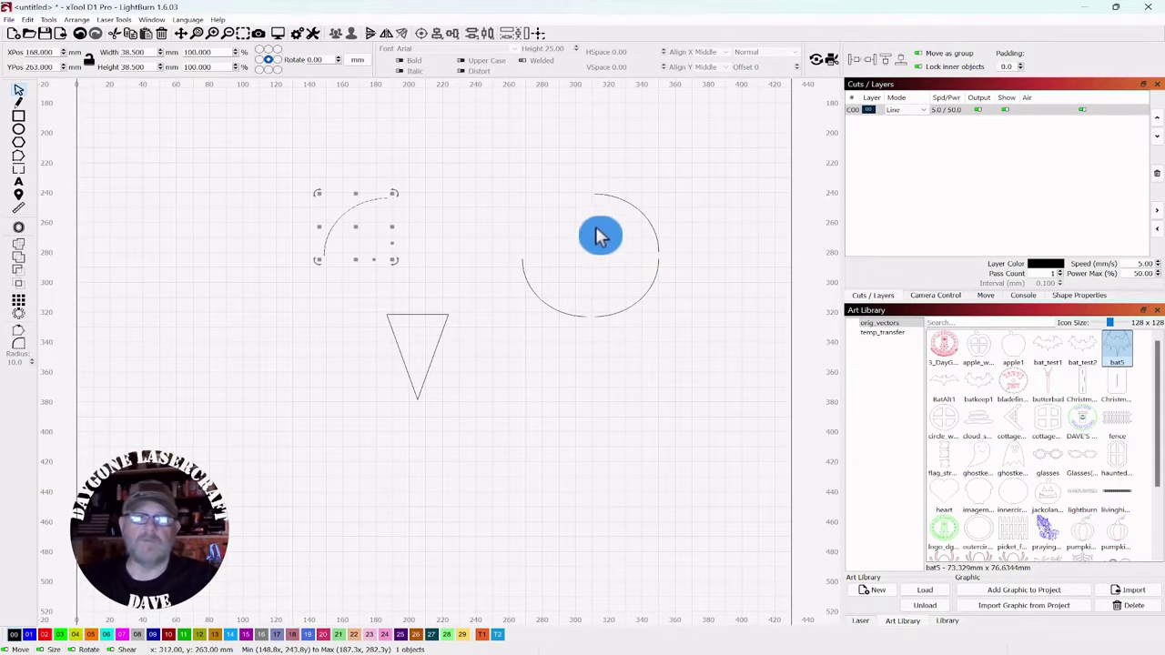
drag(708, 178, 497, 404)
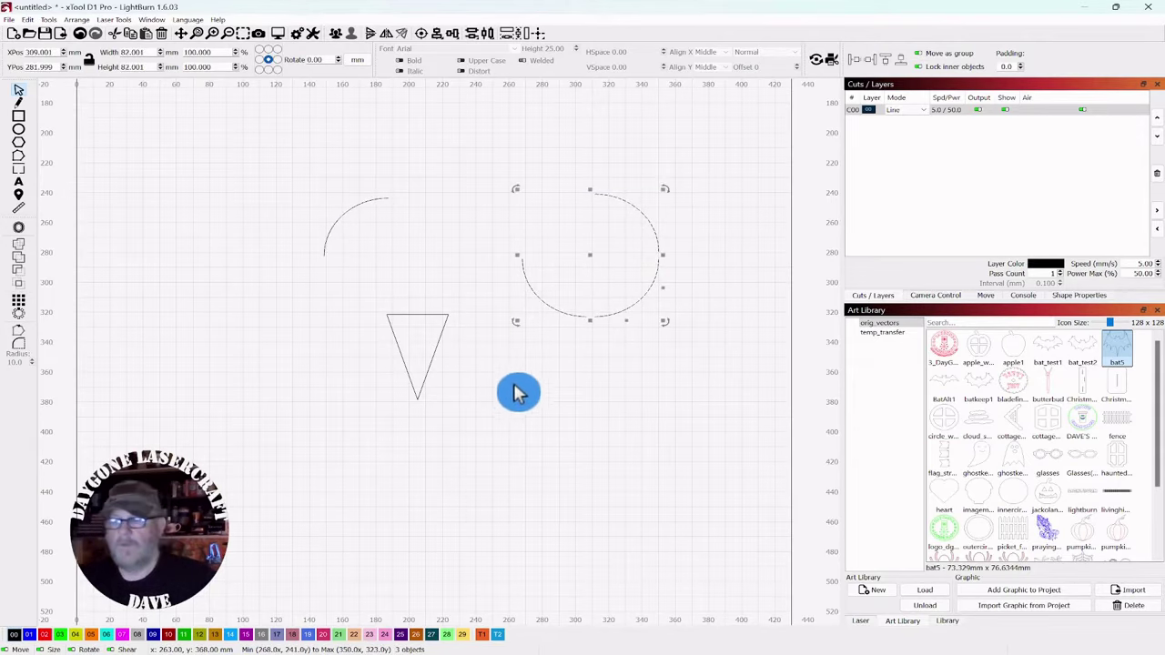
key(Delete)
Rotate the quarter arc clockwise to span about 51 mm by 23 mm and set its lower end on the triangle's upper-right corner.
click(363, 219)
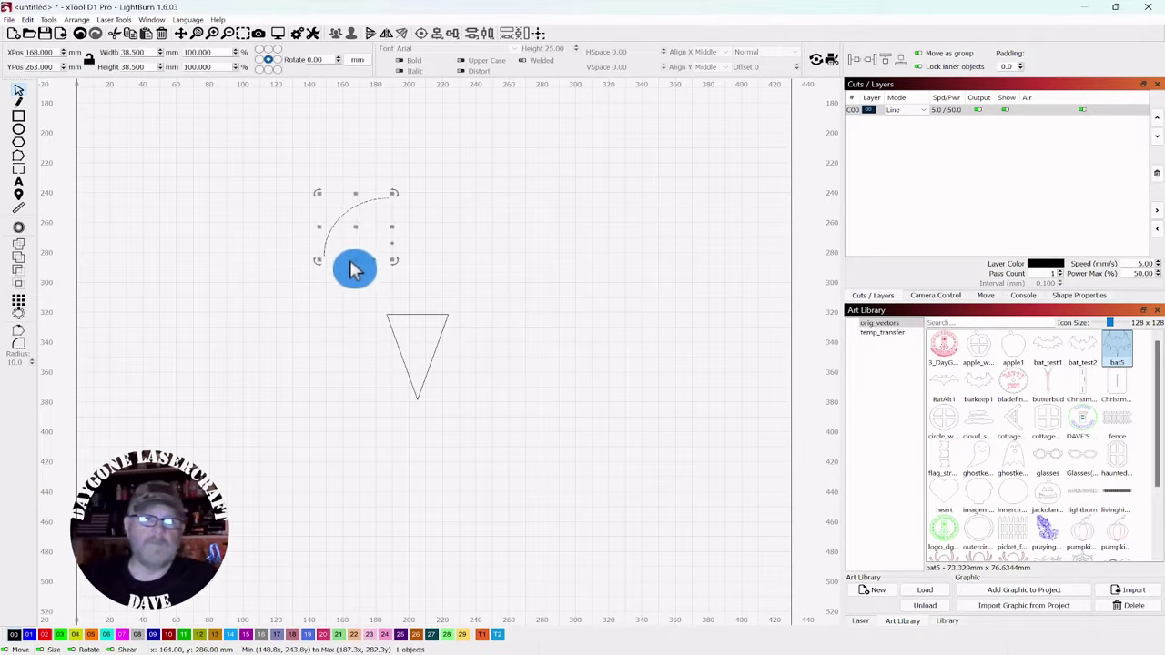
drag(355, 226, 480, 304)
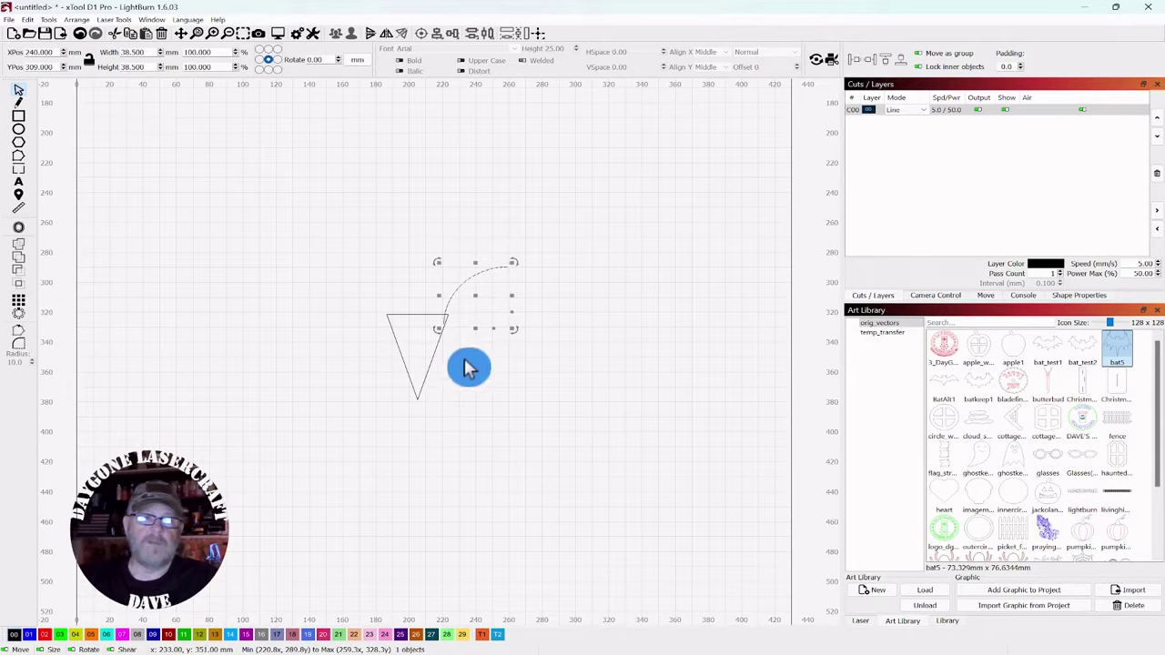
drag(515, 263, 494, 313)
scroll(496, 354, up, 3)
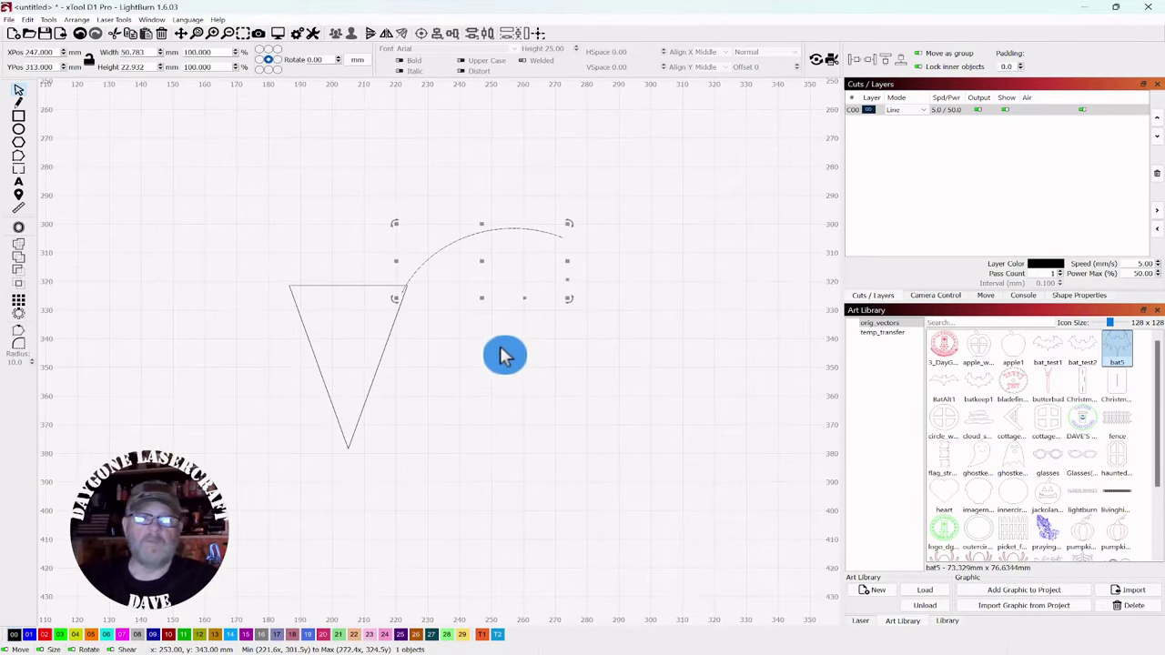
scroll(505, 355, down, 4)
scroll(510, 356, up, 3)
drag(513, 354, 625, 322)
scroll(624, 331, up, 1)
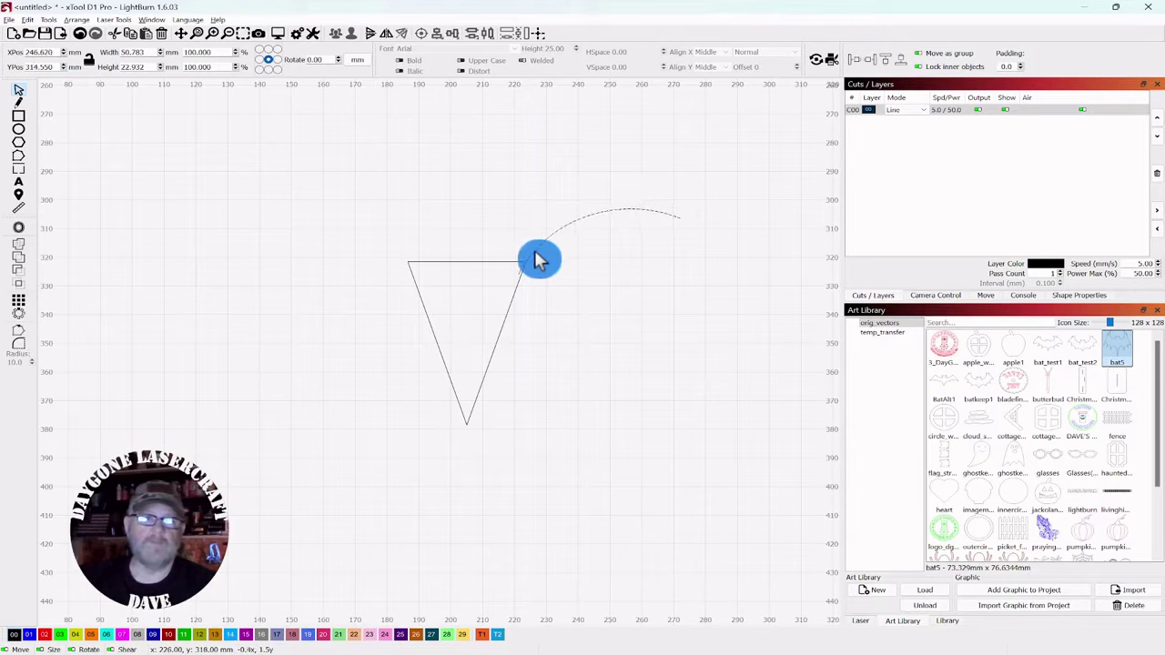
Offset the arc outward by 1 mm with round corners, and delete the original single-line arc.
click(597, 341)
drag(706, 155, 611, 265)
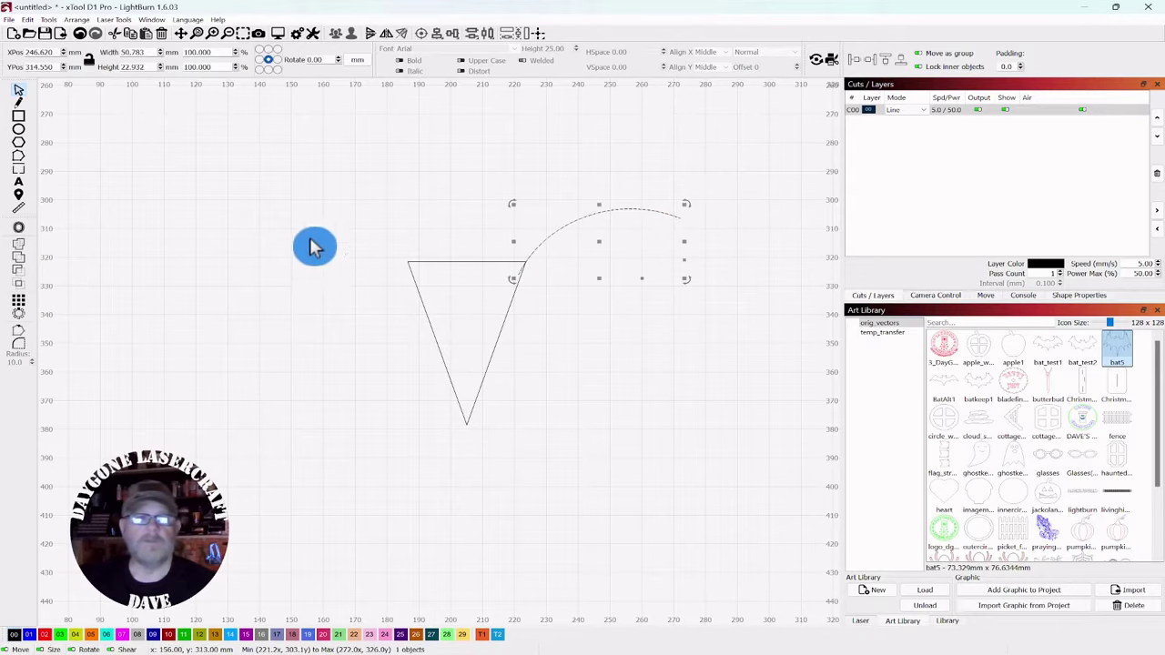
click(17, 228)
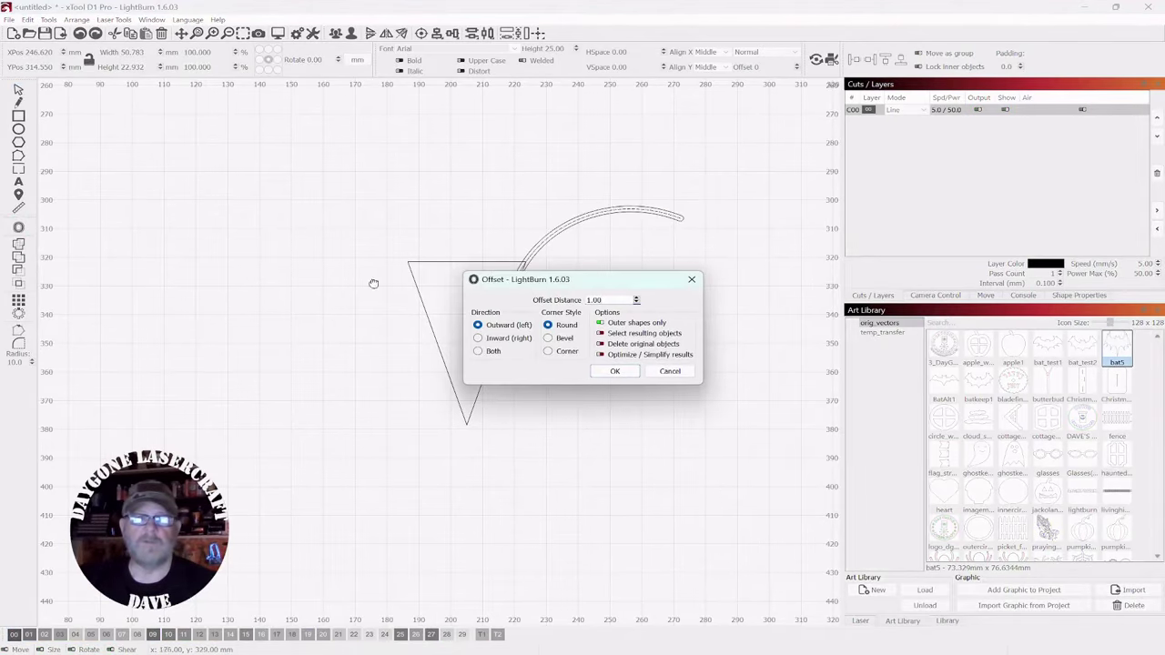
click(618, 319)
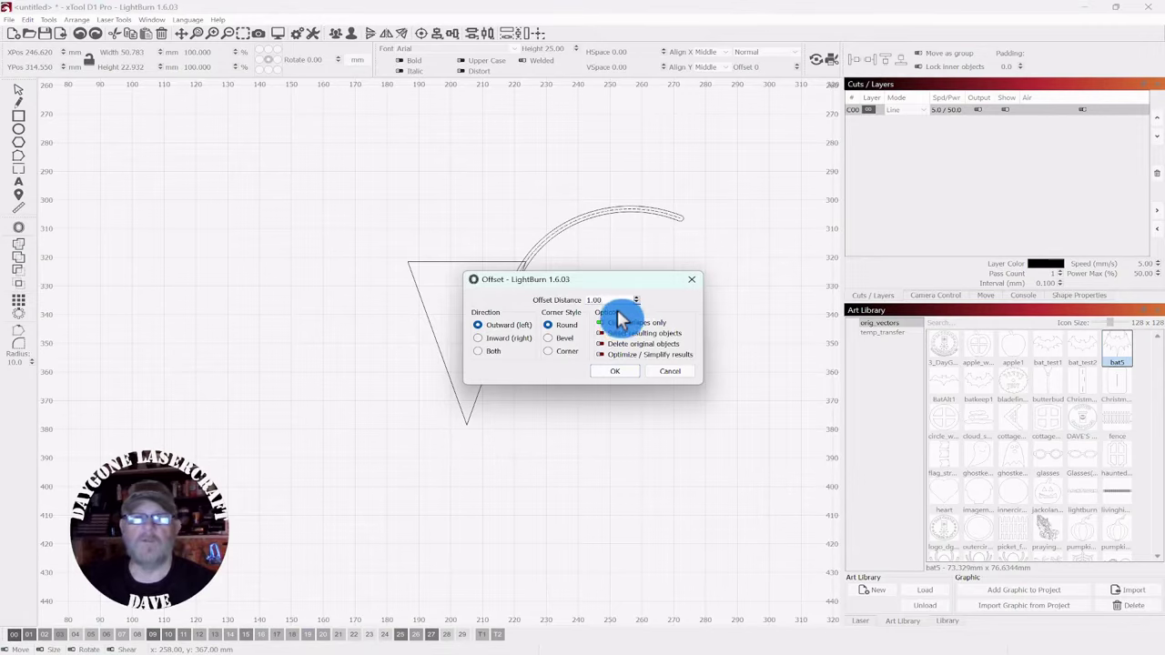
click(615, 371)
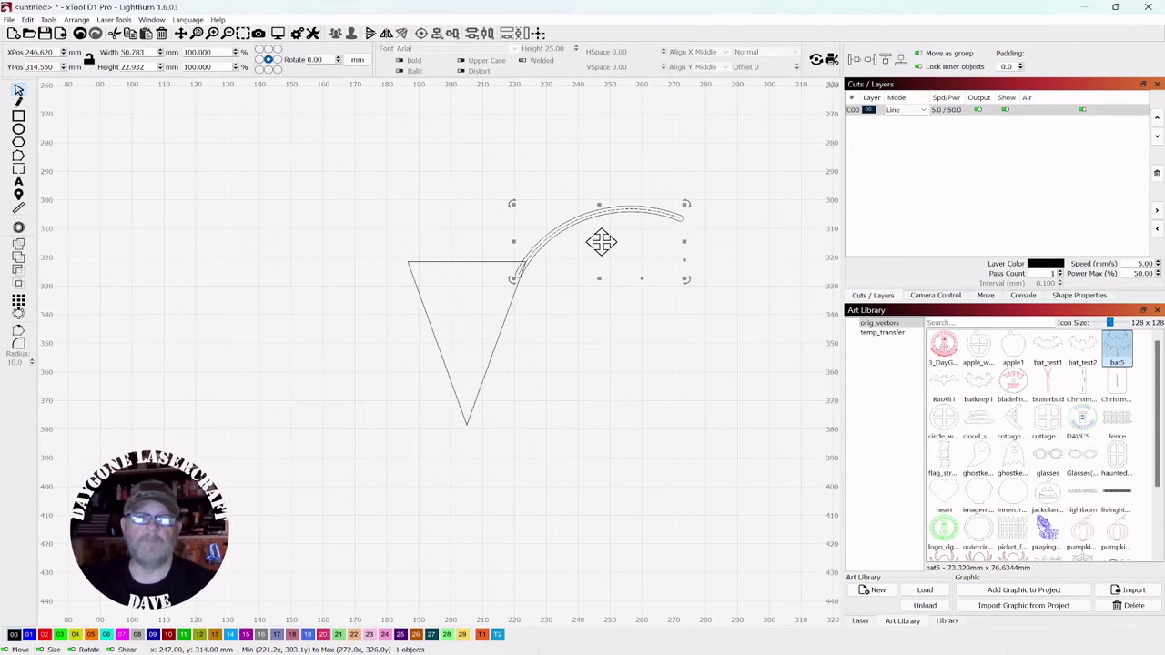
drag(652, 369, 678, 431)
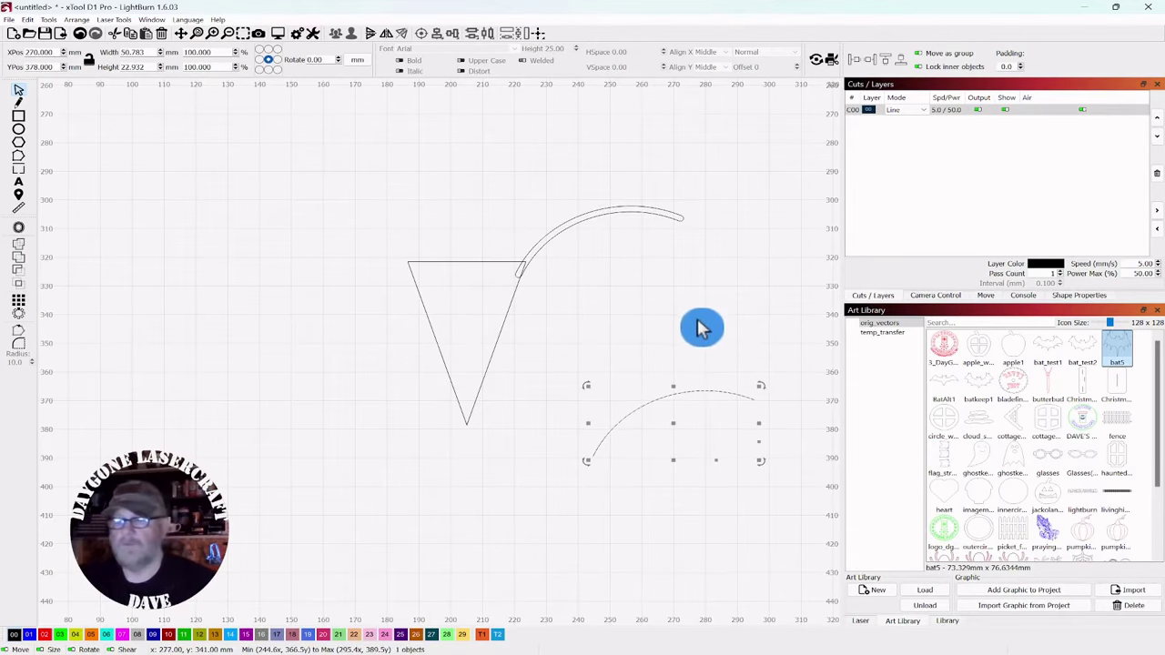
key(Delete)
Duplicate the outlined arc and shift the copy 60 mm to the right.
scroll(596, 309, down, 4)
drag(661, 346, 416, 330)
drag(411, 191, 341, 290)
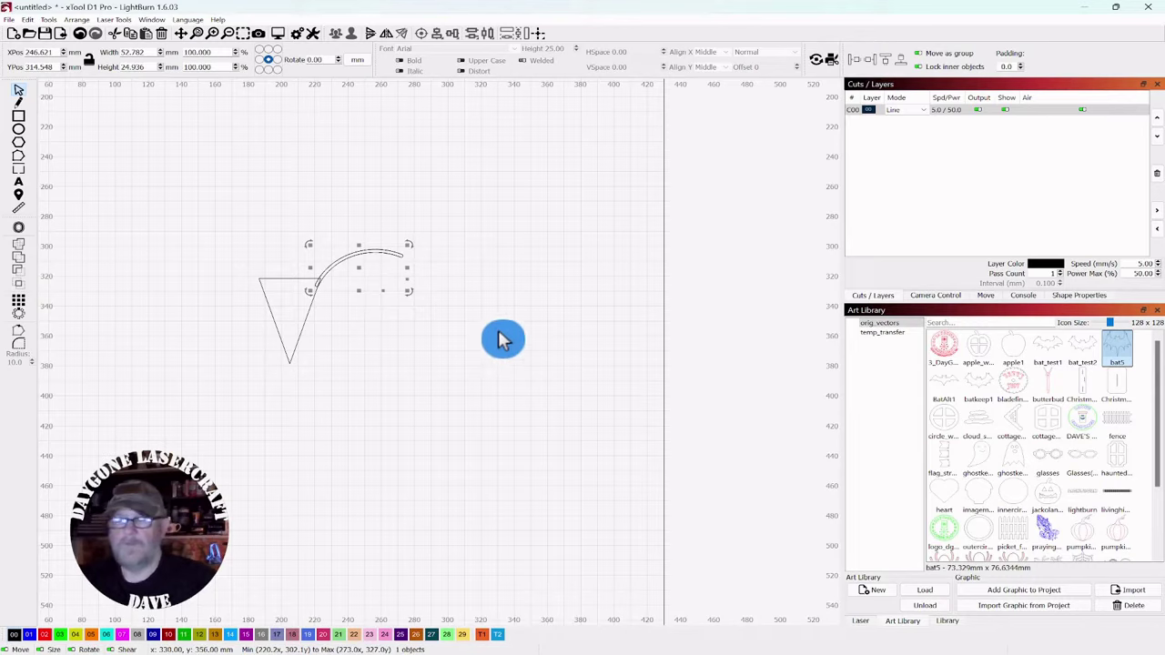
key(ctrl+d)
key(Right)
key(Right)
key(Right)
key(Right)
key(Right)
key(Right)
key(Right)
key(Right)
key(Right)
key(Right)
key(Right)
key(Right)
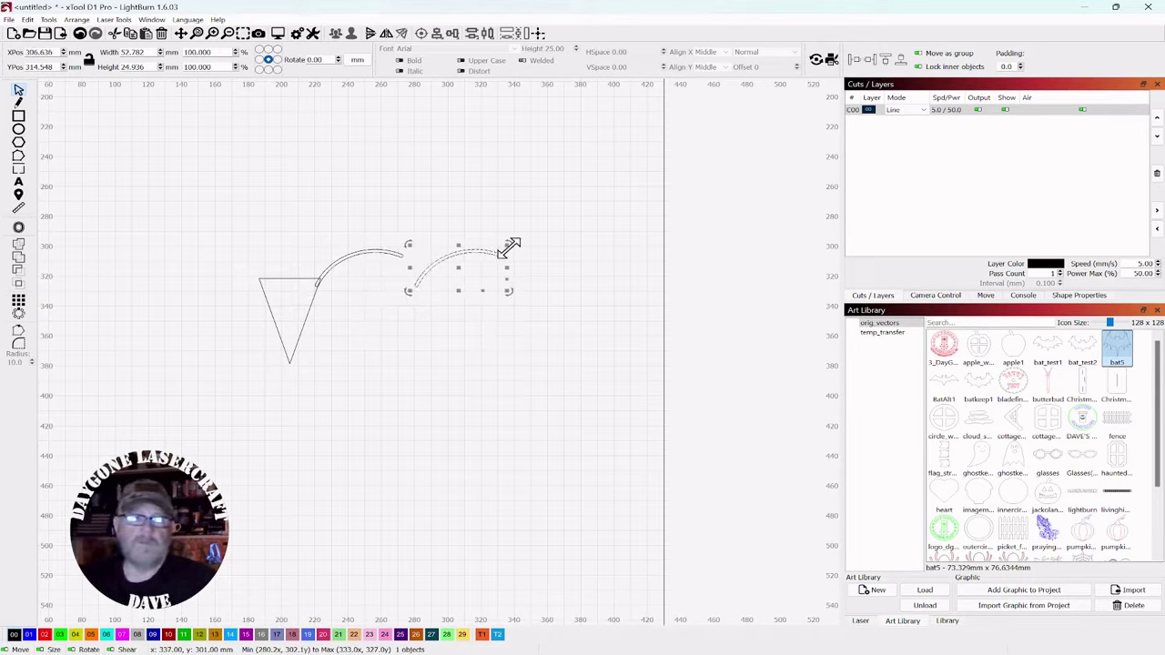
Rotate the copied arc clockwise to about 56 mm wide by 16.5 mm high and join its left end to the first arc's outer end.
drag(509, 242, 449, 254)
scroll(455, 304, up, 5)
drag(587, 328, 603, 333)
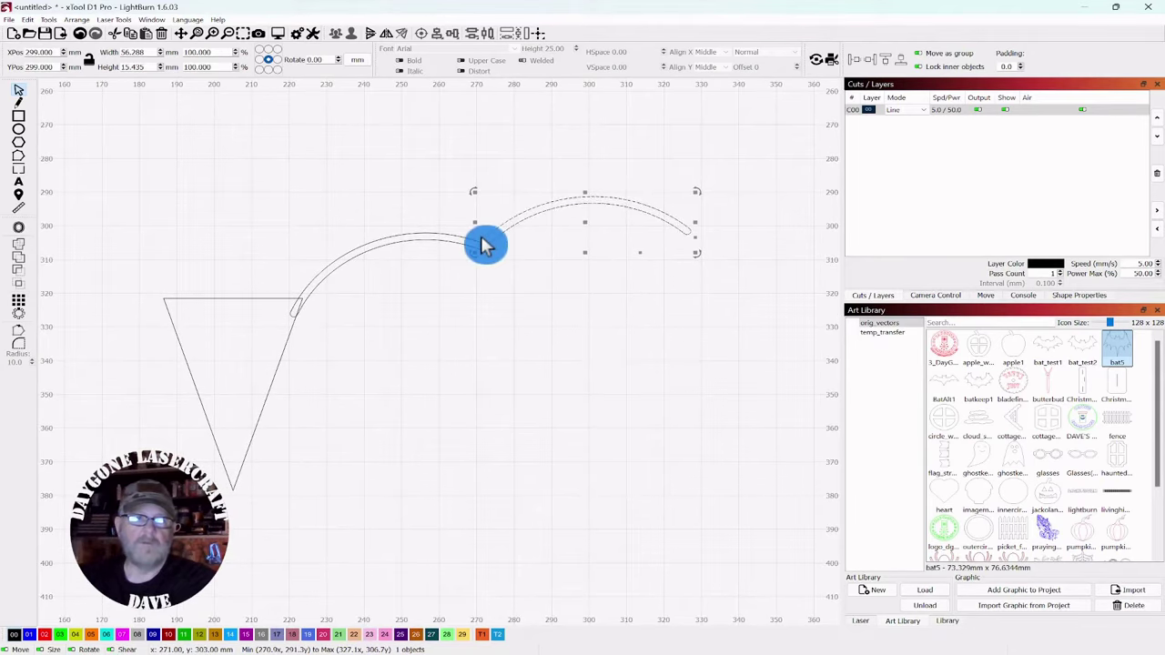
drag(473, 254, 478, 266)
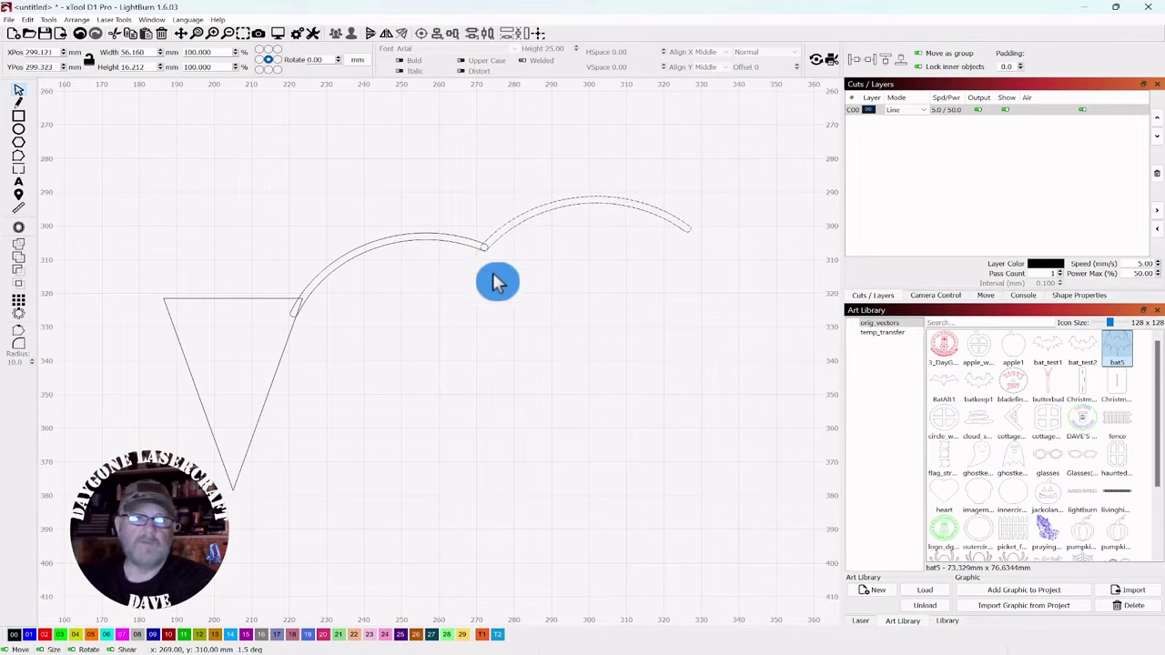
scroll(601, 337, down, 5)
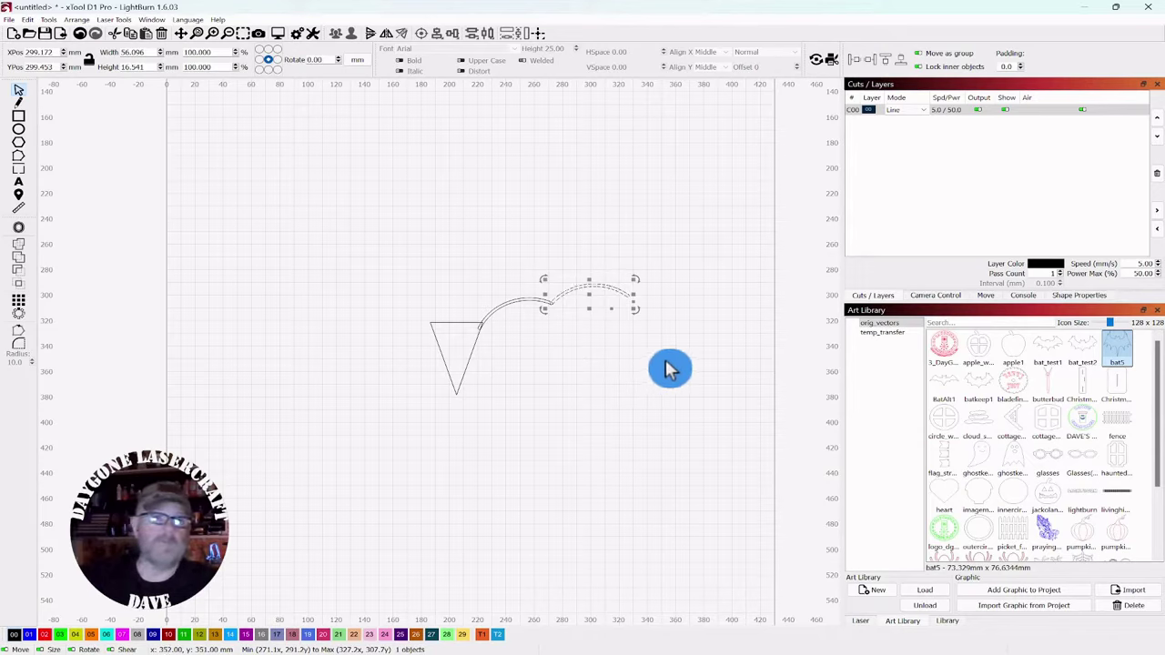
Duplicate both outlined wing arcs, mirror the copies horizontally, and shift them 140 mm to the left.
click(616, 385)
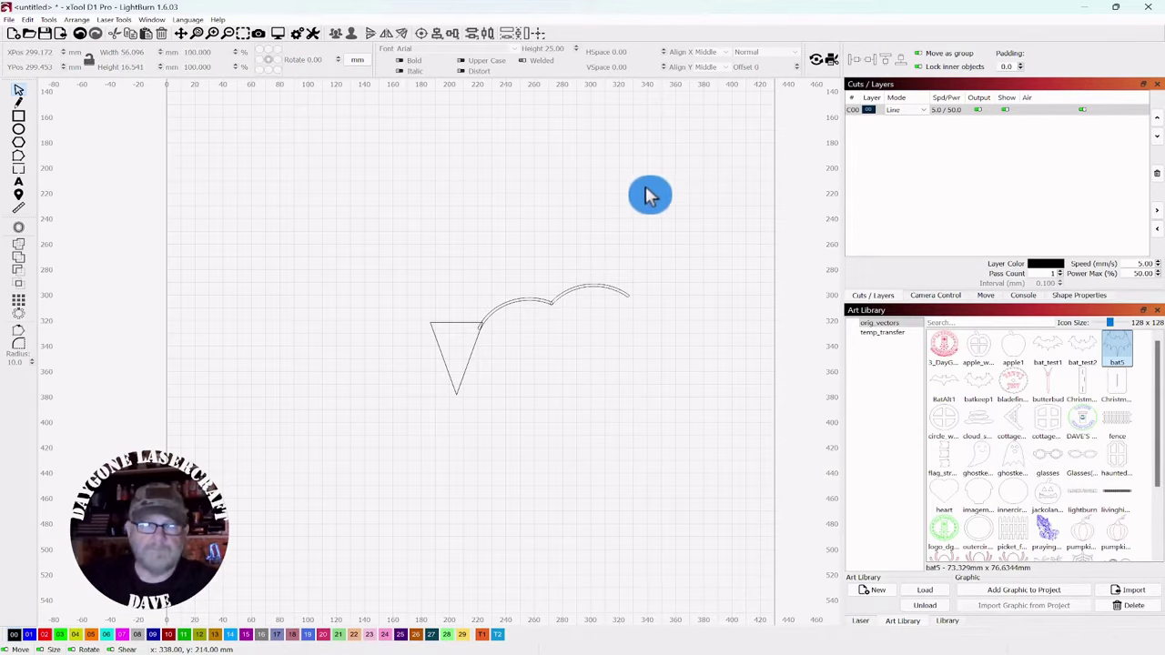
drag(661, 238, 517, 331)
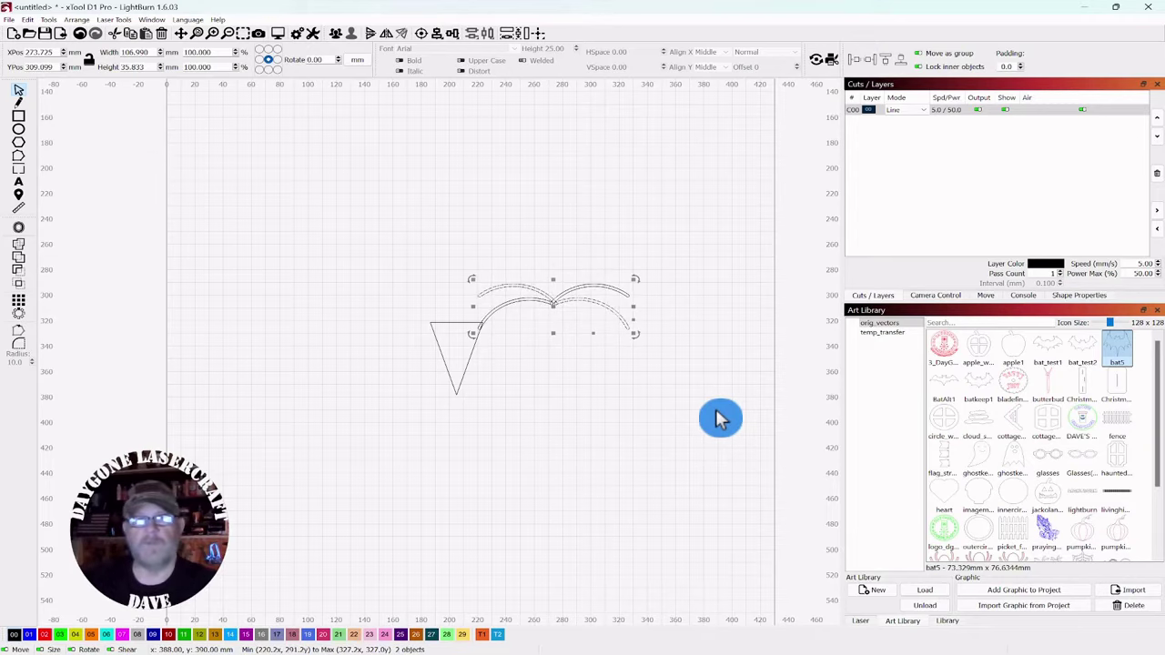
key(Left)
key(Left)
key(Left)
key(Left)
key(Left)
key(Left)
key(Left)
key(Left)
key(Left)
key(Left)
key(Left)
key(Left)
key(Left)
key(Left)
key(Left)
key(Left)
key(Left)
key(Left)
key(Left)
key(Left)
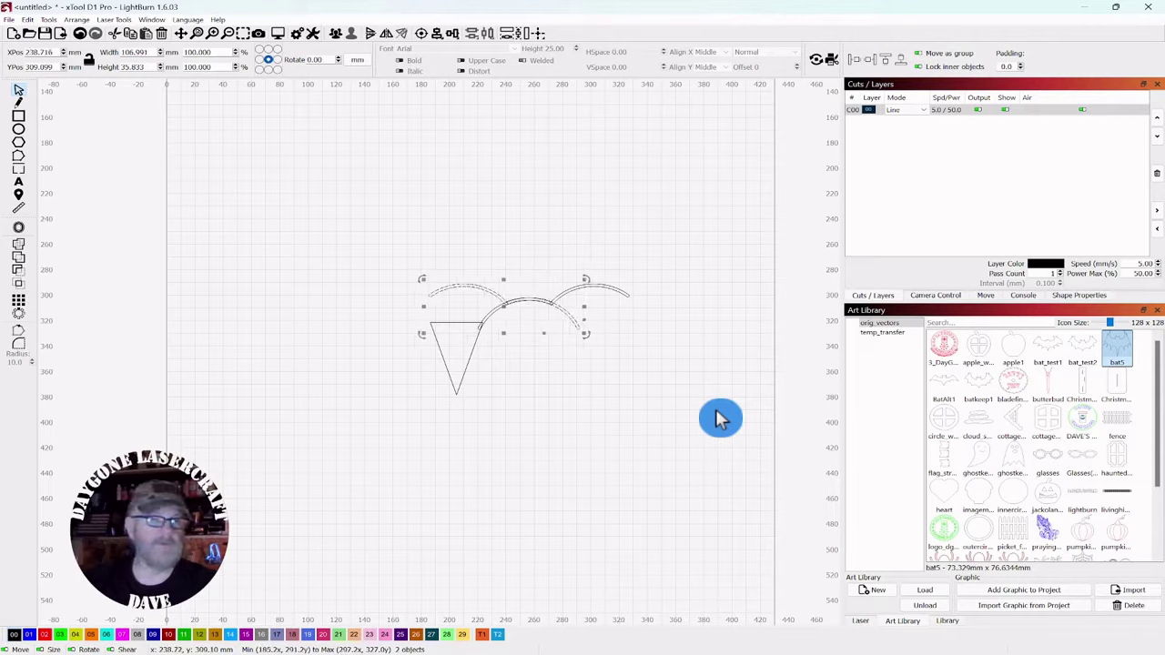
key(Left)
key(Left)
key(Left)
key(Left)
key(Left)
key(Left)
key(Left)
key(Left)
key(Left)
key(Left)
key(Left)
key(Left)
key(Left)
key(Left)
key(Left)
key(Left)
key(Left)
key(Left)
key(Left)
key(Left)
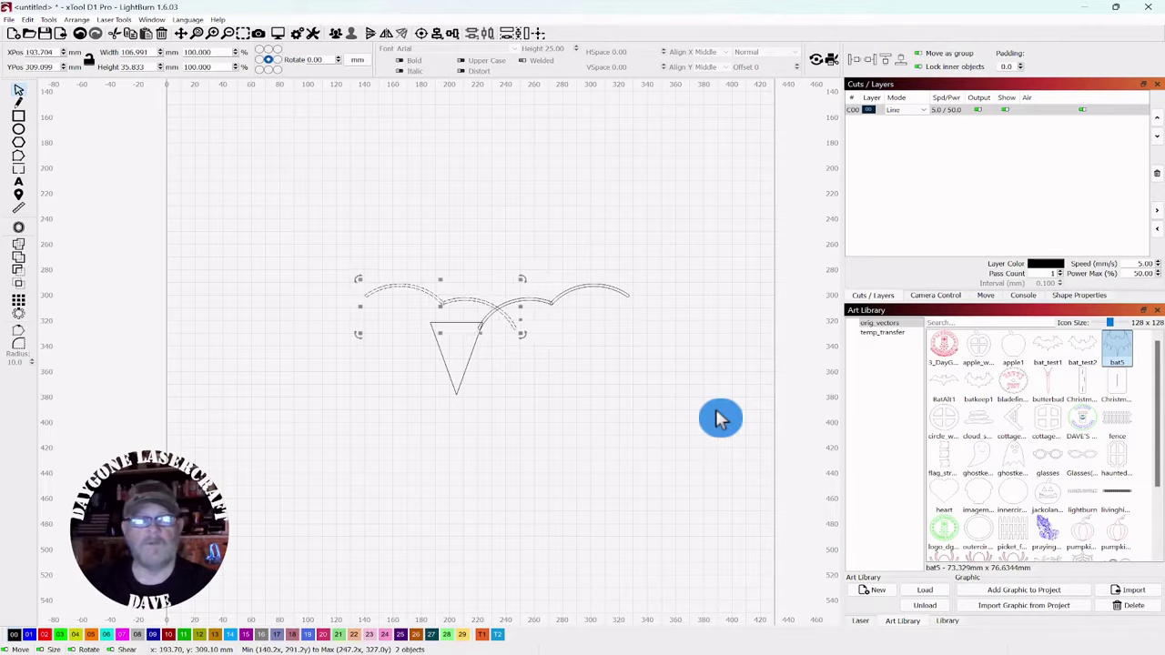
key(Left)
key(Left)
key(Left)
key(Left)
key(Left)
key(Left)
key(Left)
key(Left)
key(Left)
key(Left)
key(Left)
key(Left)
key(Left)
key(Left)
key(Left)
key(Left)
key(Left)
key(Left)
key(Left)
key(Left)
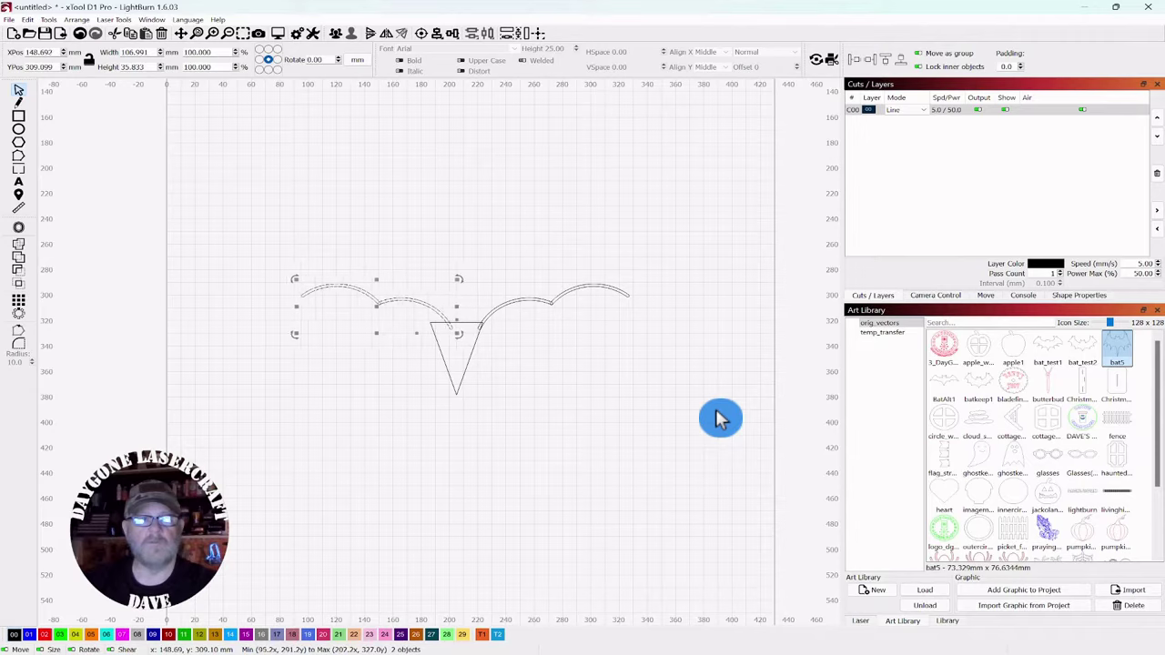
key(Left)
key(Left)
key(Left)
key(Left)
key(Left)
key(Left)
key(Left)
key(Left)
key(Left)
key(Left)
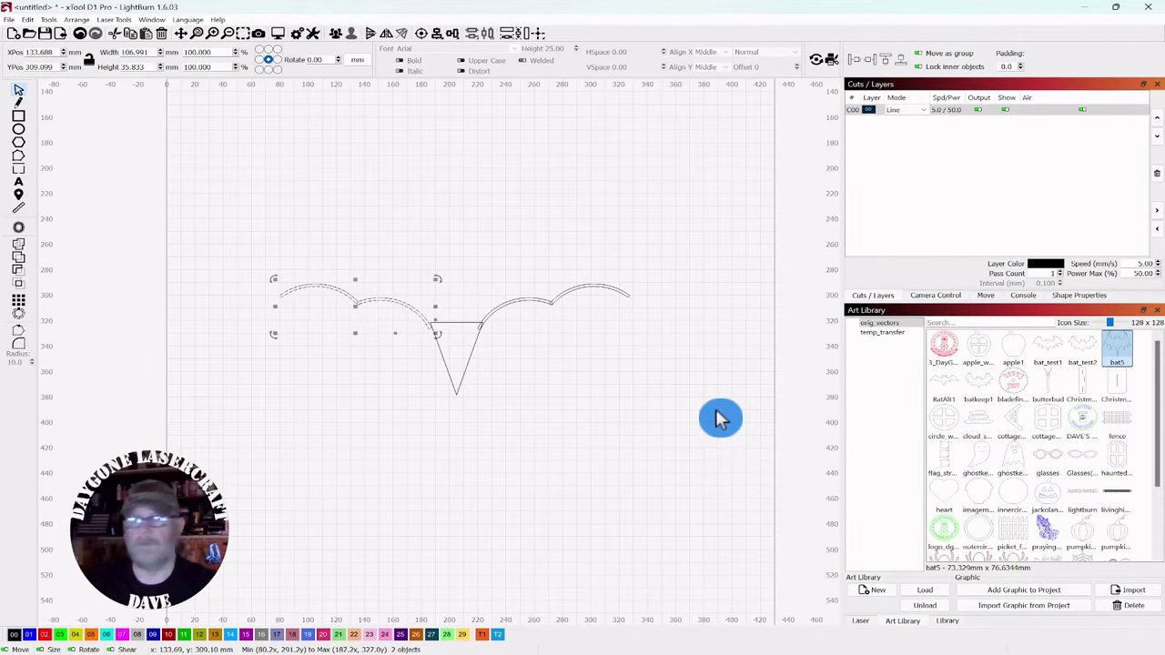
Join the inner end of the mirrored arc pair to the triangle's upper-left corner.
scroll(637, 400, up, 2)
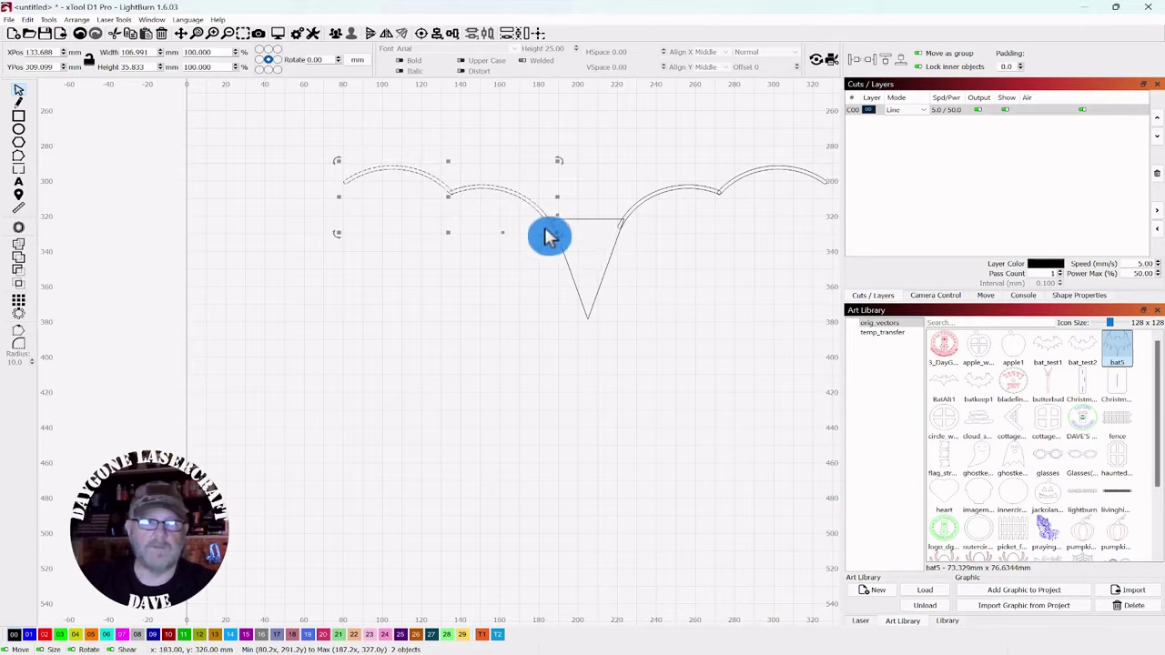
drag(551, 223, 555, 228)
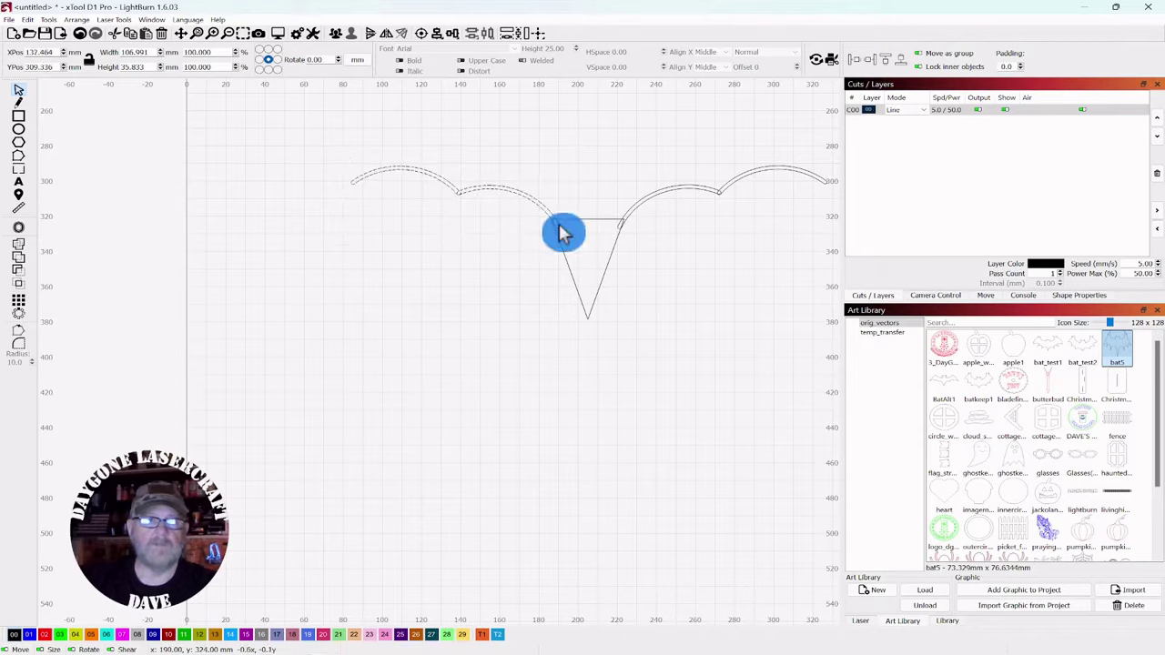
click(725, 336)
Duplicate the body triangle and shift the copy 150 mm to the right.
scroll(720, 339, down, 3)
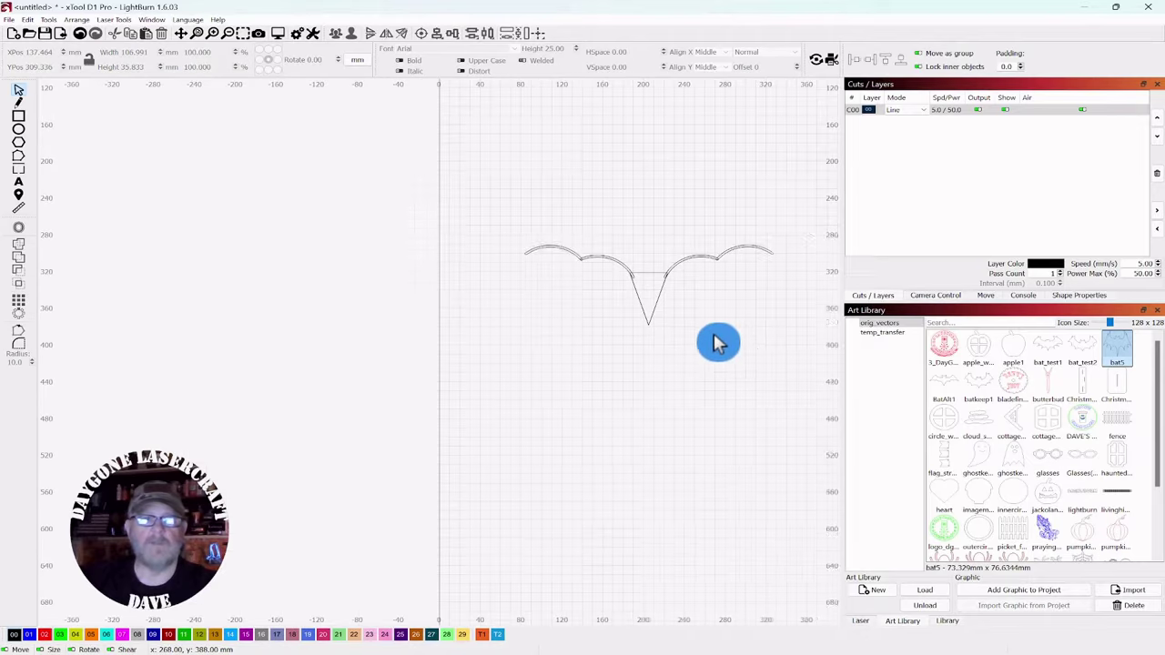
mouse_move(734, 350)
mouse_down()
mouse_move(512, 367)
mouse_move(442, 324)
mouse_move(465, 350)
mouse_move(525, 377)
mouse_up()
scroll(465, 350, up, 2)
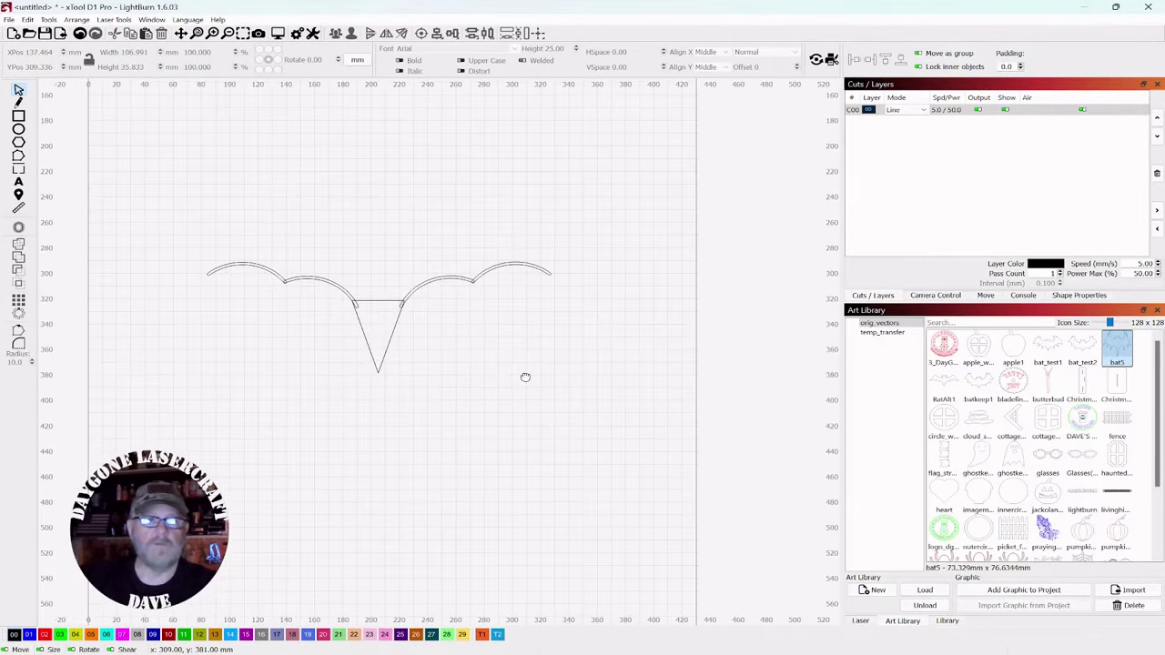
click(464, 351)
drag(400, 329, 311, 382)
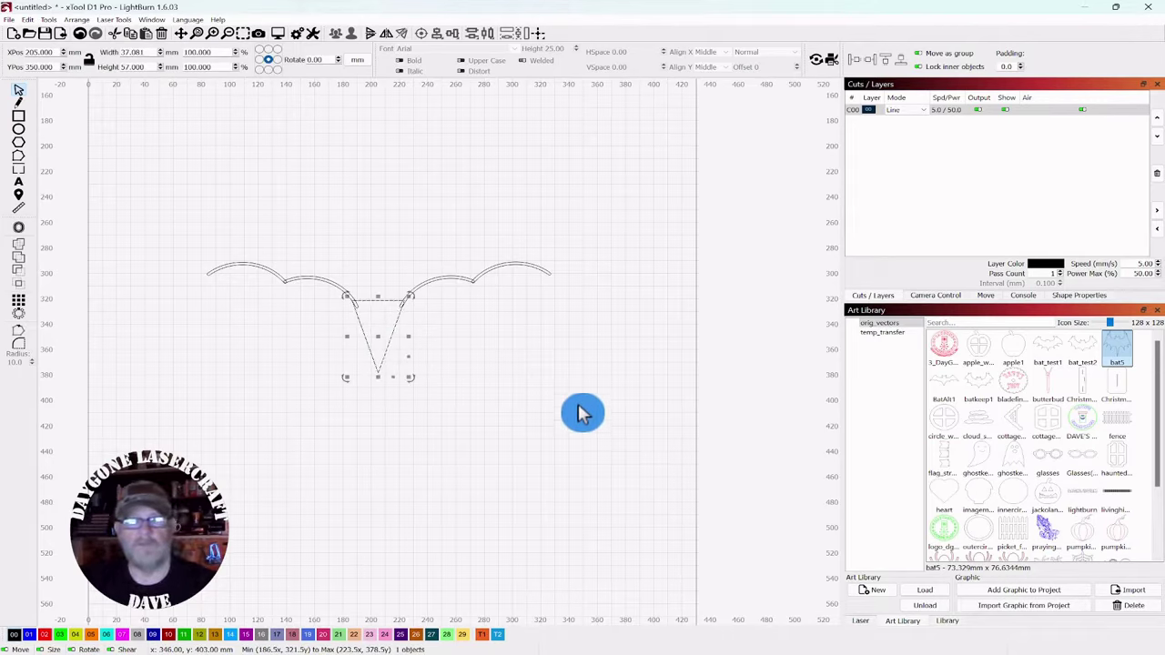
key(Right)
key(Right)
key(Right)
key(Right)
key(Right)
key(Right)
key(Right)
key(Right)
key(Right)
key(Right)
key(Right)
key(Right)
key(Right)
key(Right)
key(Right)
key(Right)
key(Right)
key(Right)
key(Right)
key(Right)
key(Right)
key(Right)
key(Right)
key(Right)
key(Right)
key(Right)
key(Right)
key(Right)
key(Right)
key(Right)
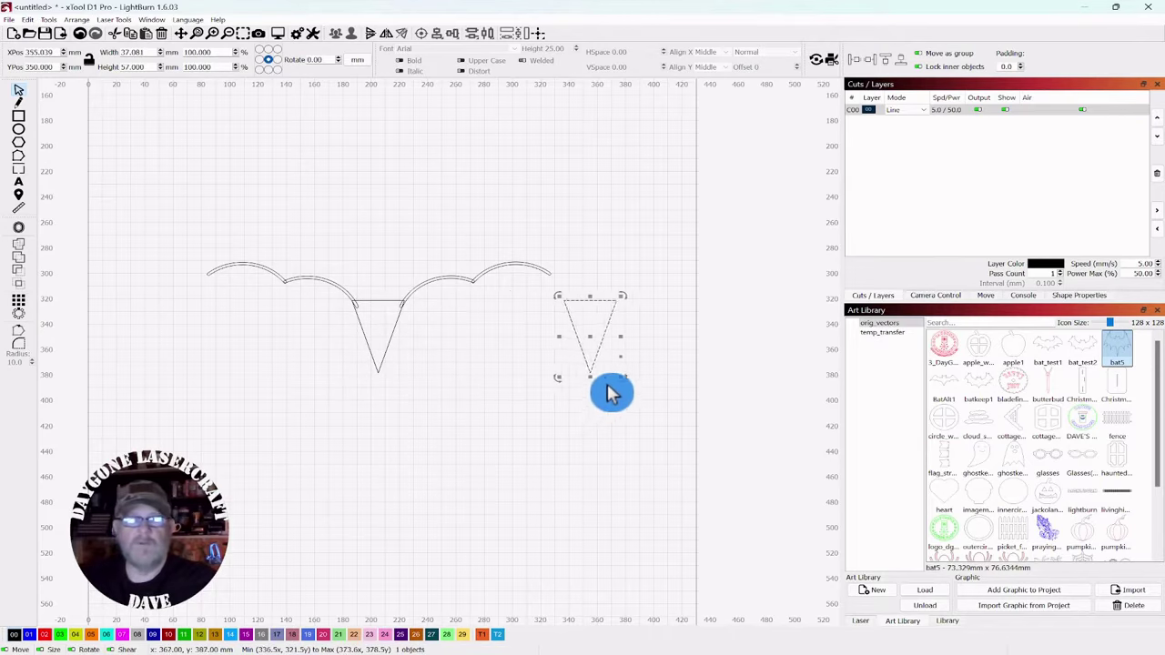
Rotate the copied triangle to span about 40 mm by 60 mm and set its sharp point on the right wing's outer tip.
drag(621, 294, 598, 416)
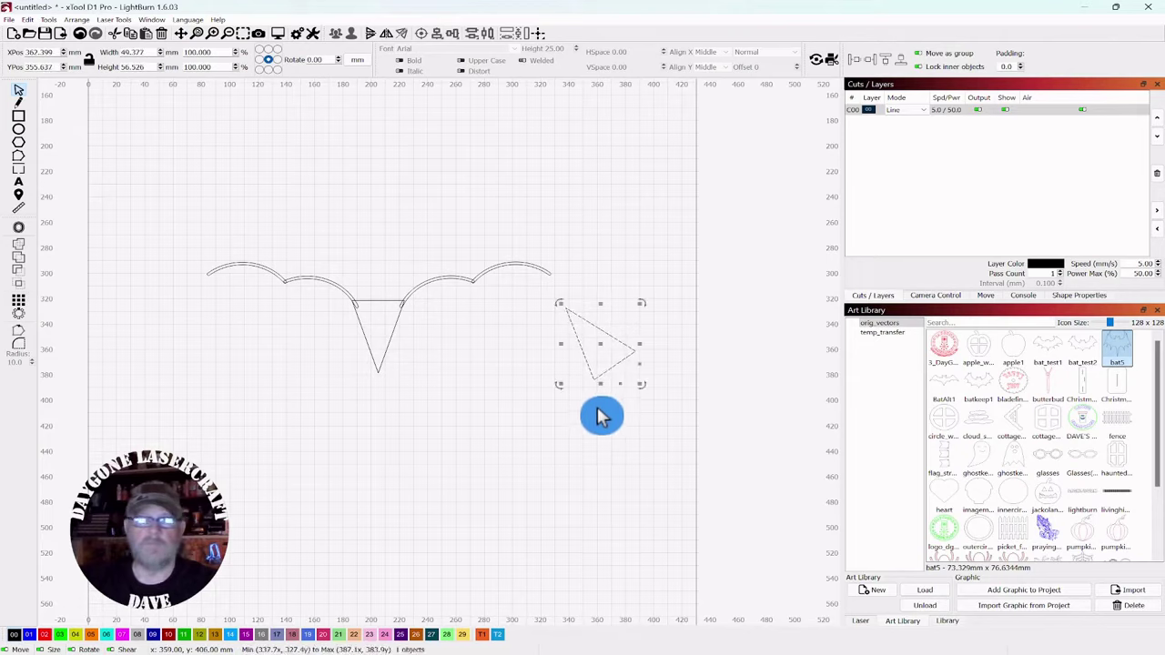
click(598, 370)
drag(601, 345, 559, 248)
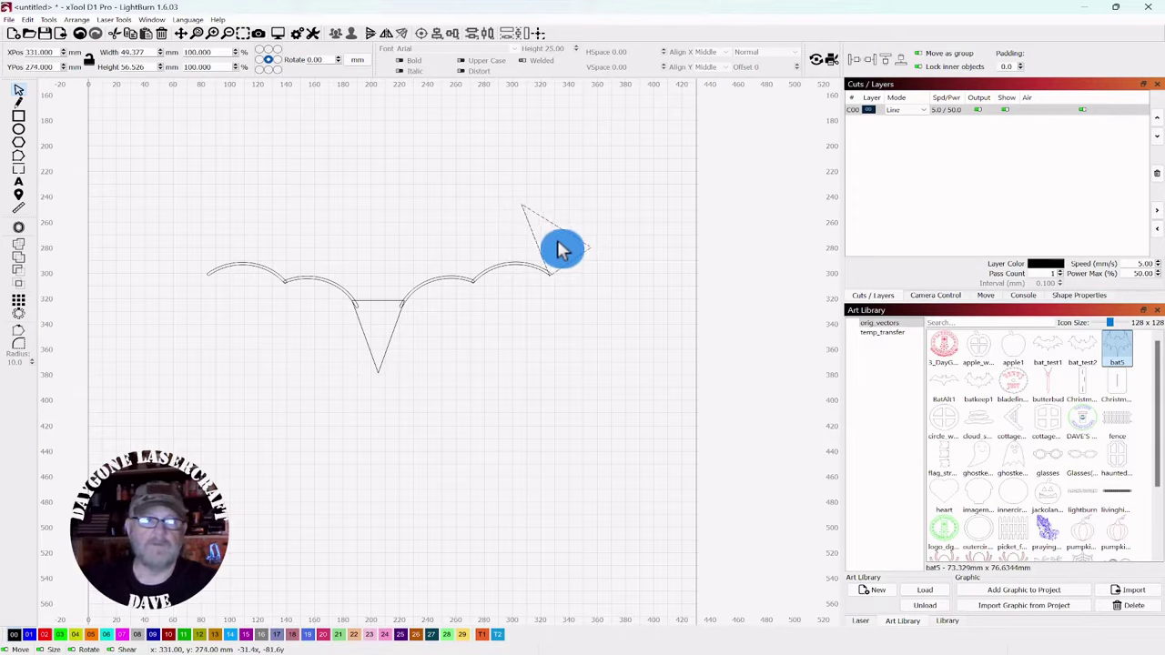
drag(561, 249, 565, 248)
scroll(570, 377, up, 3)
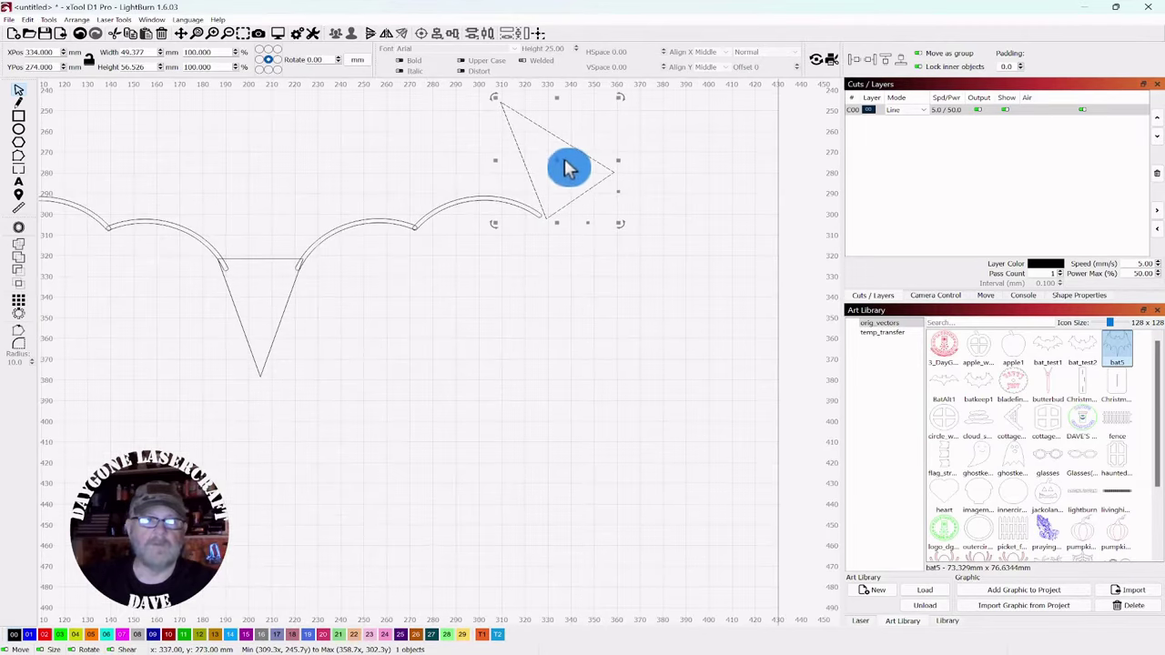
drag(558, 165, 555, 169)
scroll(600, 331, down, 3)
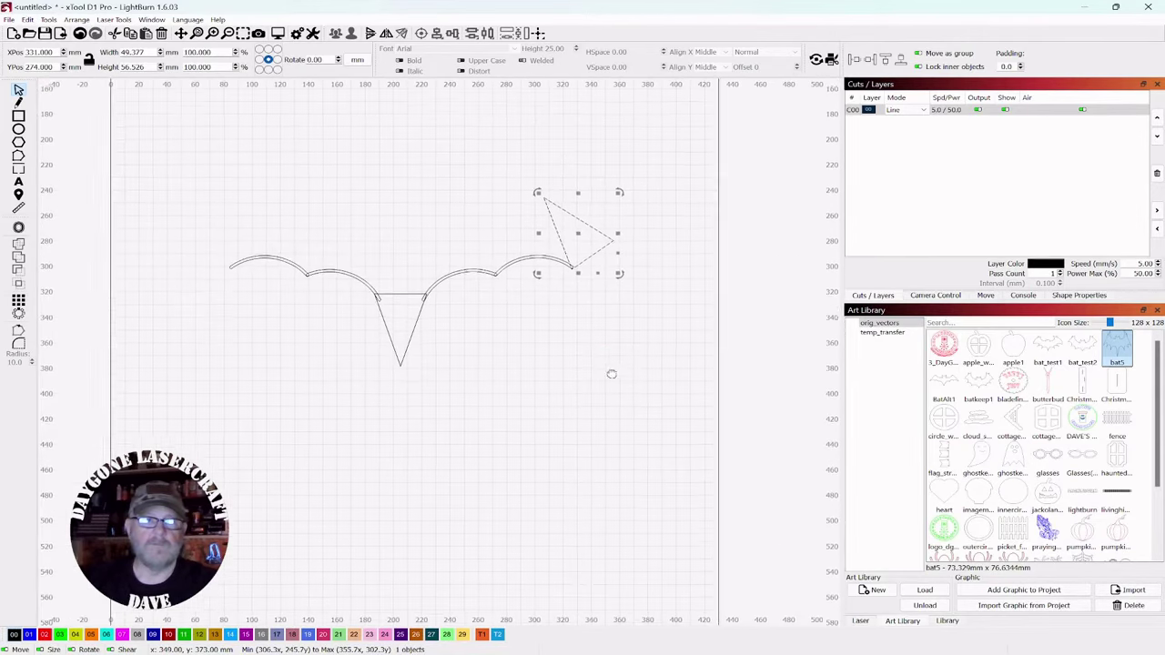
drag(611, 374, 621, 399)
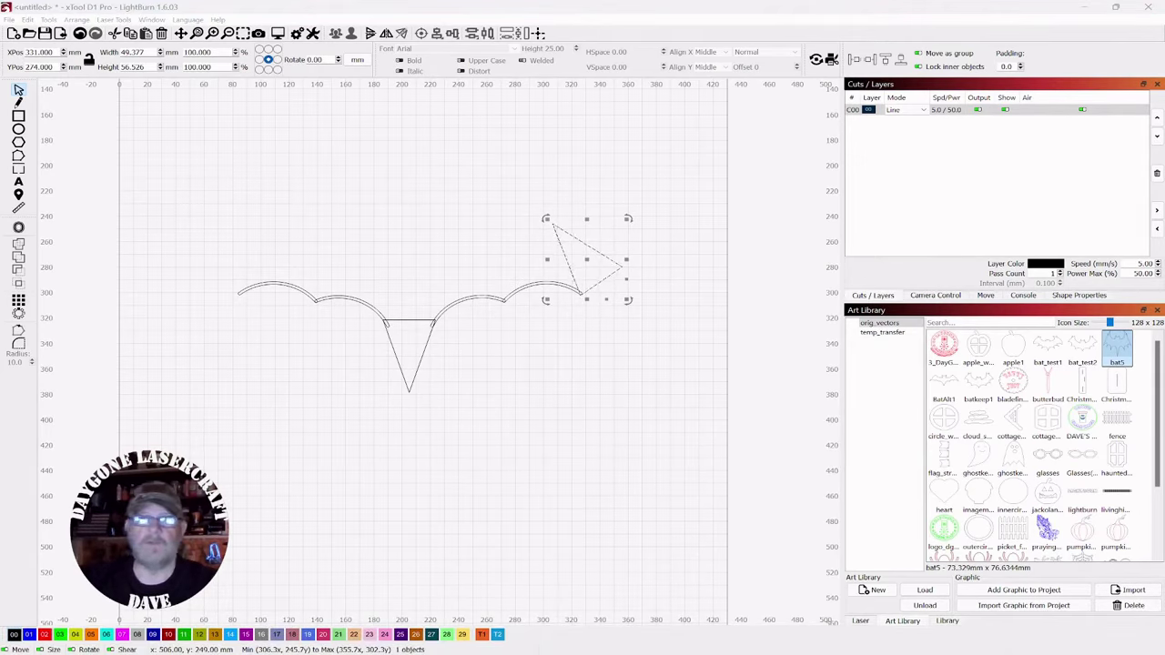
drag(545, 220, 665, 389)
drag(583, 269, 557, 265)
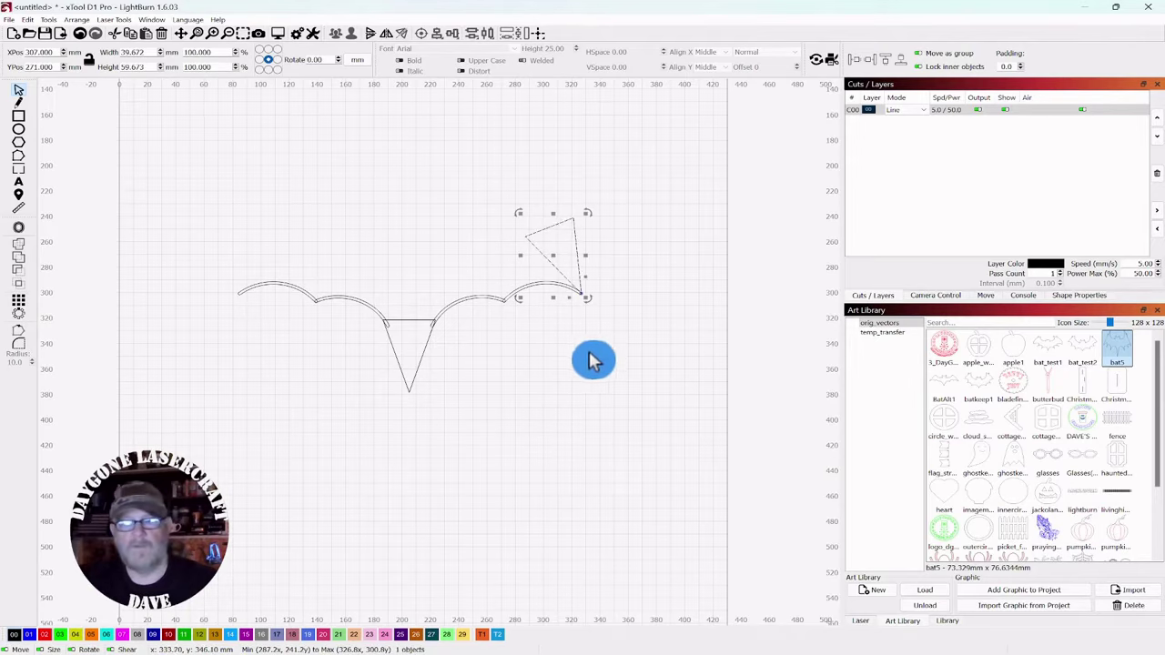
Duplicate the wing-tip triangle and shift the copy 190 mm to the left.
key(ctrl+d)
key(Left)
key(Left)
key(Left)
key(Left)
key(Left)
key(Left)
key(Left)
key(Left)
key(Left)
key(Left)
key(Left)
key(Left)
key(Left)
key(Left)
key(Left)
key(Left)
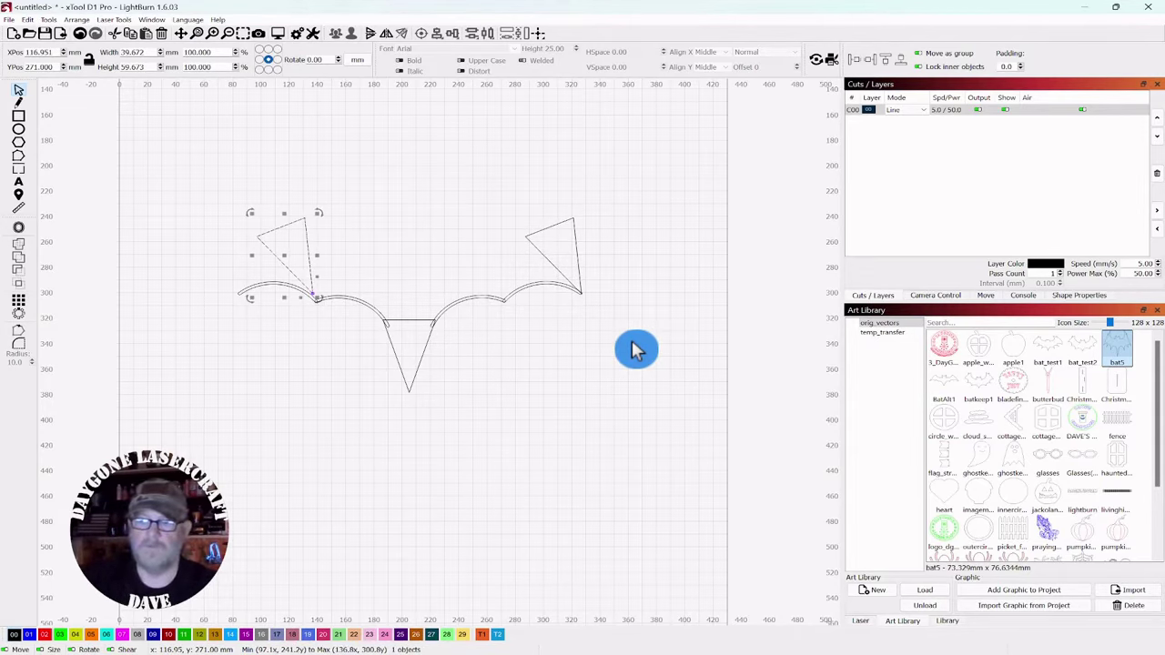
Mirror the copied triangle horizontally and set its sharp point on the left wing's outer tip.
key(ctrl+shift+h)
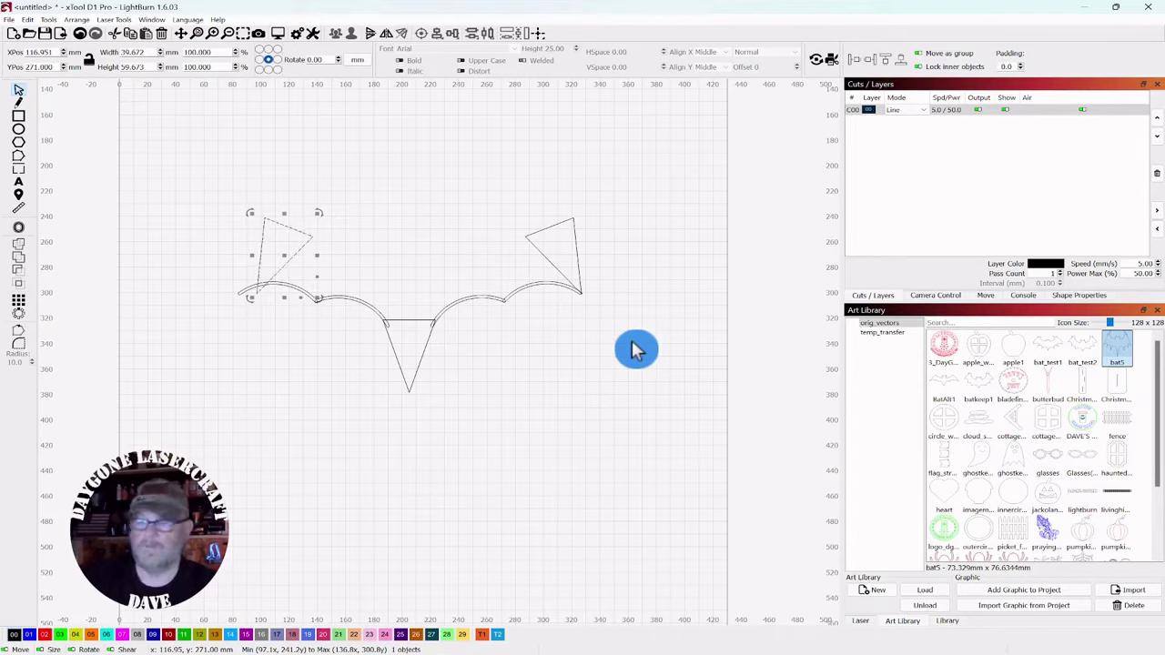
key(Left)
key(Left)
key(Left)
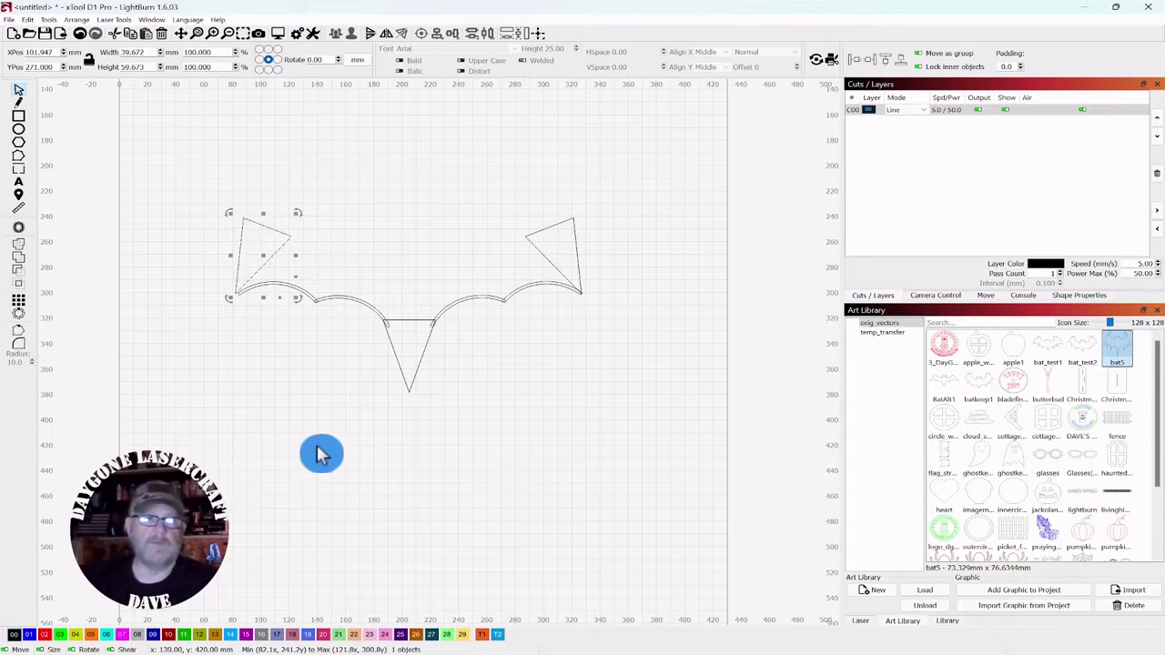
scroll(314, 427, up, 2)
drag(304, 379, 371, 382)
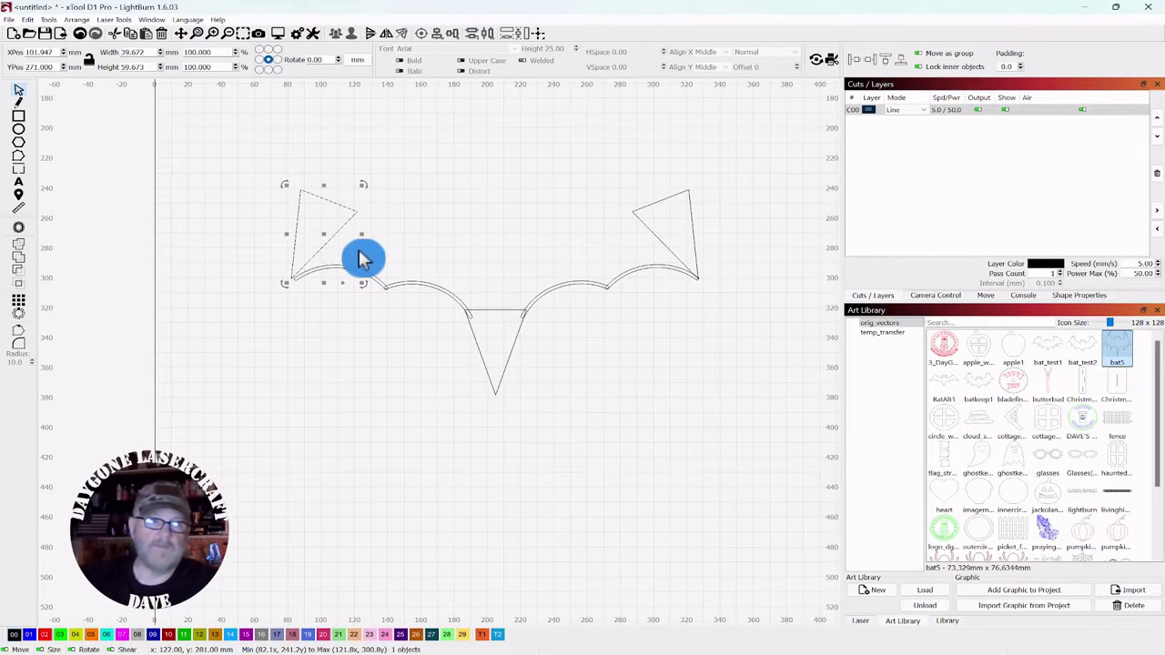
drag(325, 235, 329, 238)
click(375, 383)
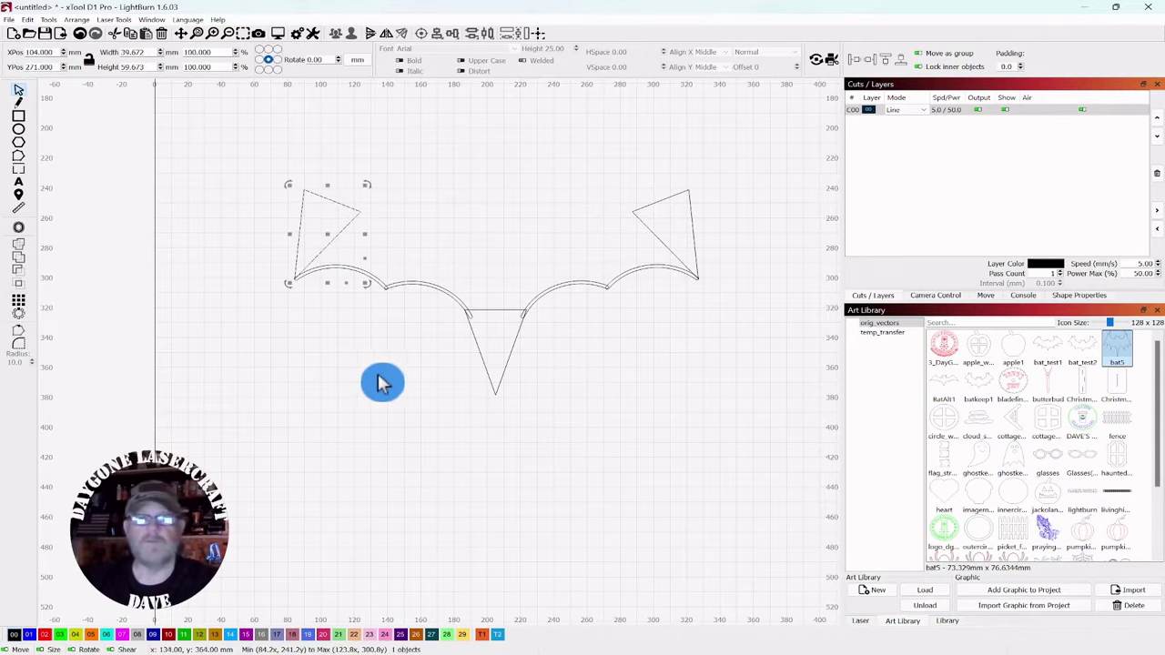
Duplicate the right wing-tip triangle, mirror the copy vertically, and move it 40 mm up.
scroll(613, 431, down, 1)
scroll(612, 430, down, 1)
drag(689, 434, 591, 403)
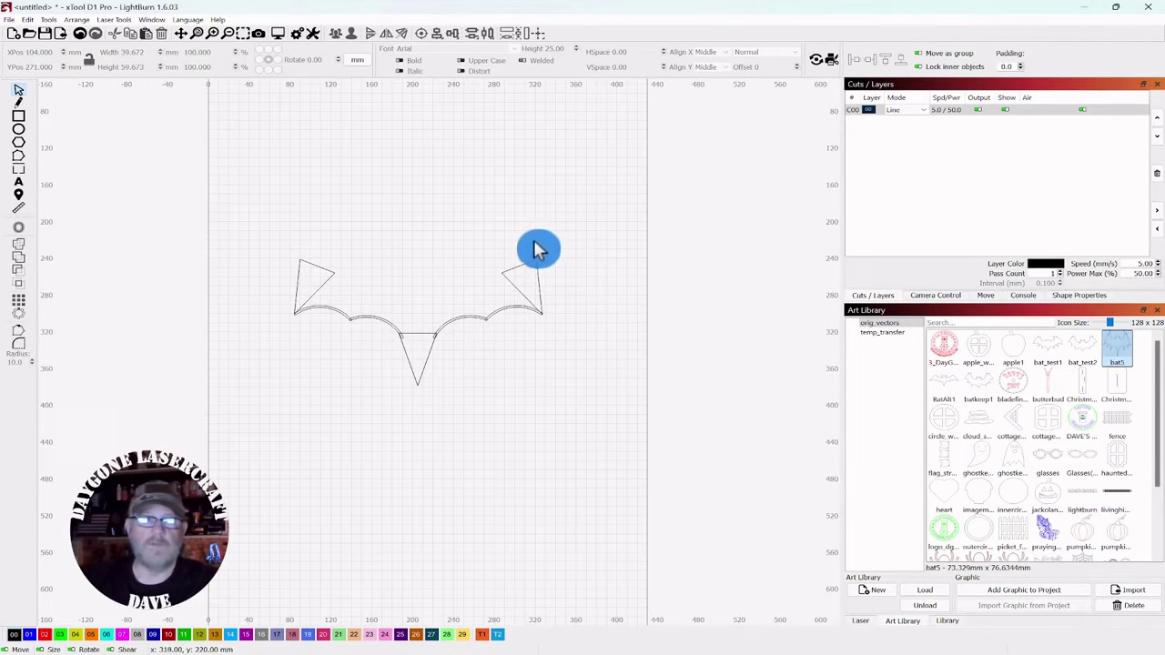
drag(537, 238, 508, 293)
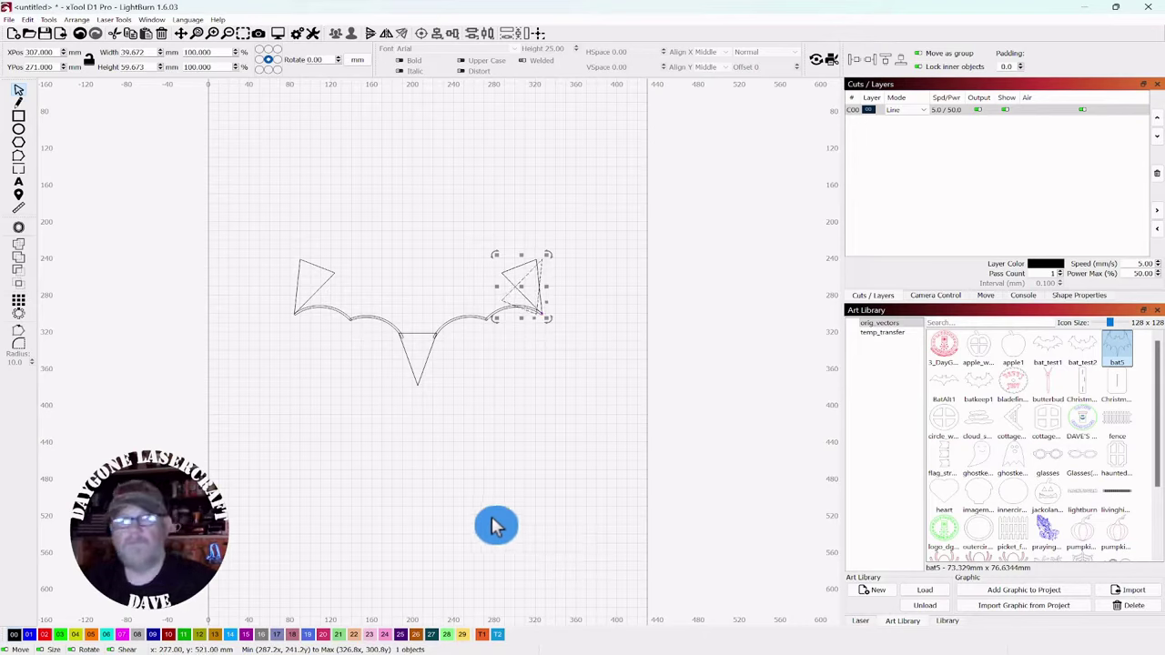
key(shift+Up)
key(shift+Up)
key(shift+Up)
key(shift+Up)
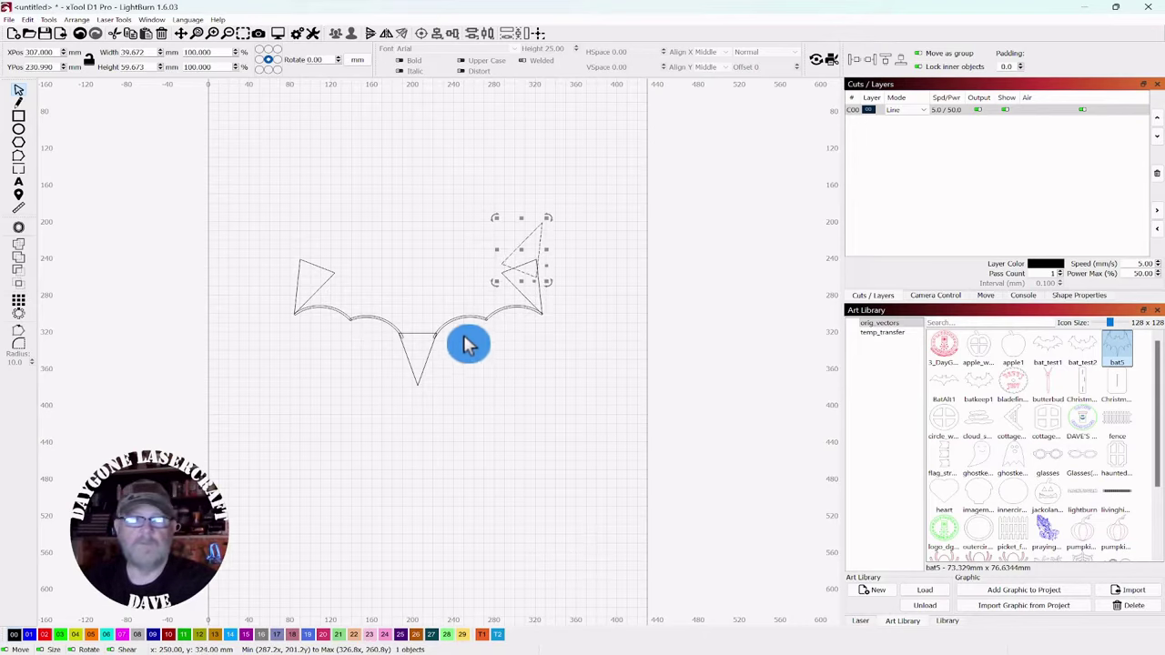
Rotate the upper right triangle to span about 37 mm by 59 mm and set its lower corner on the right wing-tip triangle's top corner.
drag(497, 222, 518, 254)
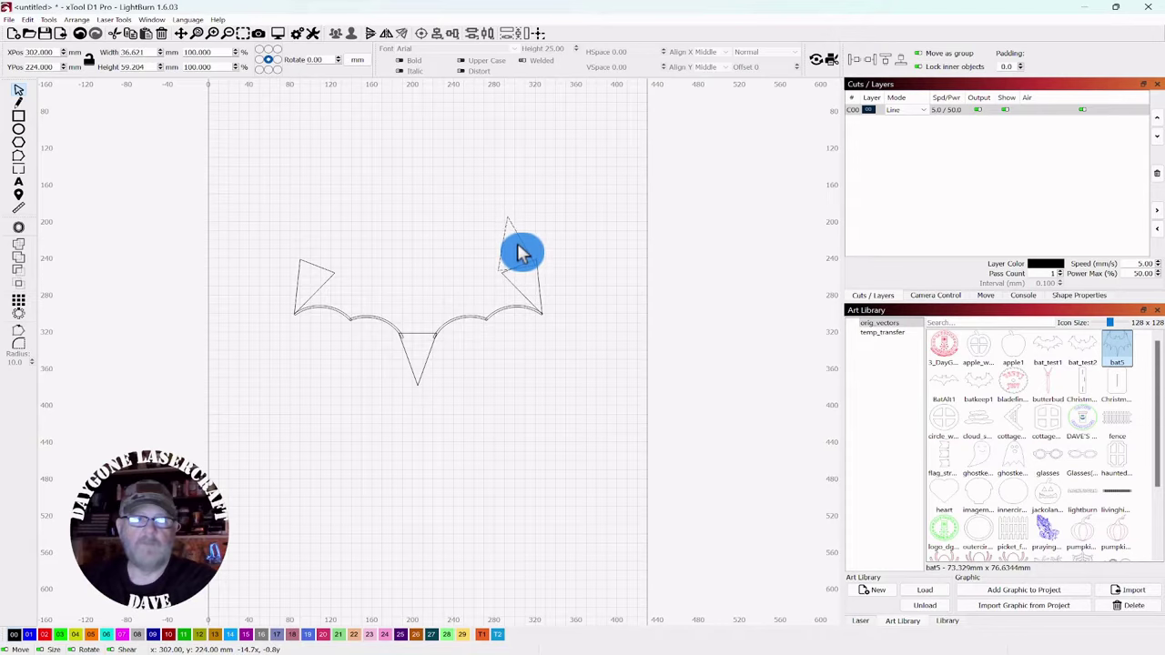
drag(521, 252, 522, 259)
scroll(522, 338, up, 2)
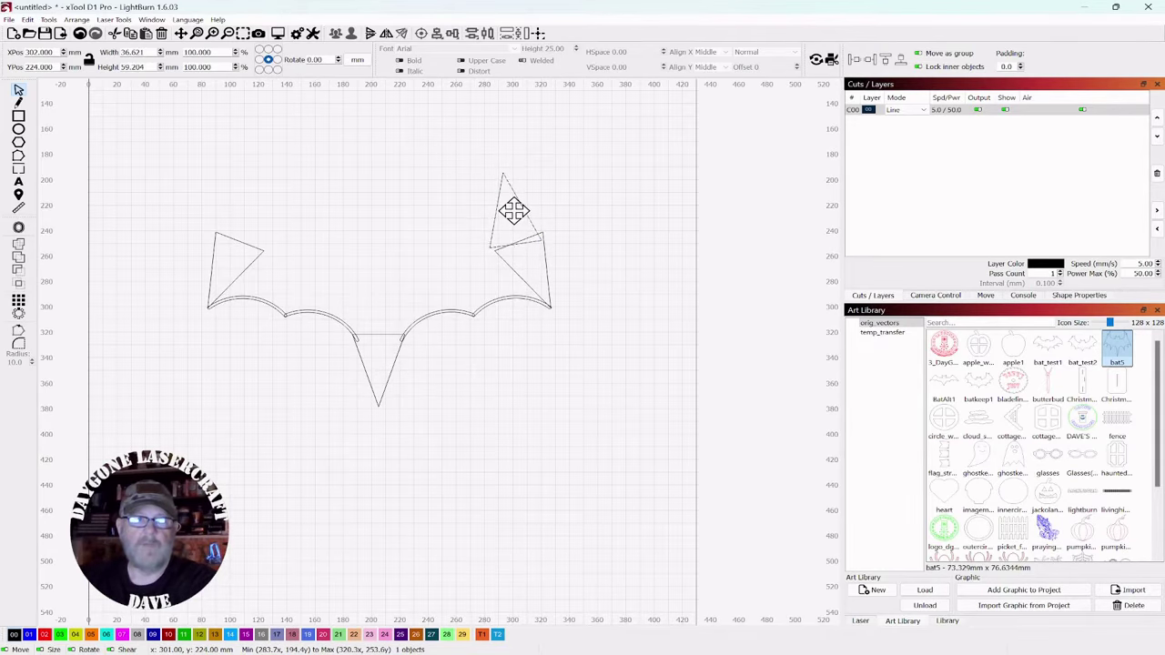
drag(514, 210, 519, 219)
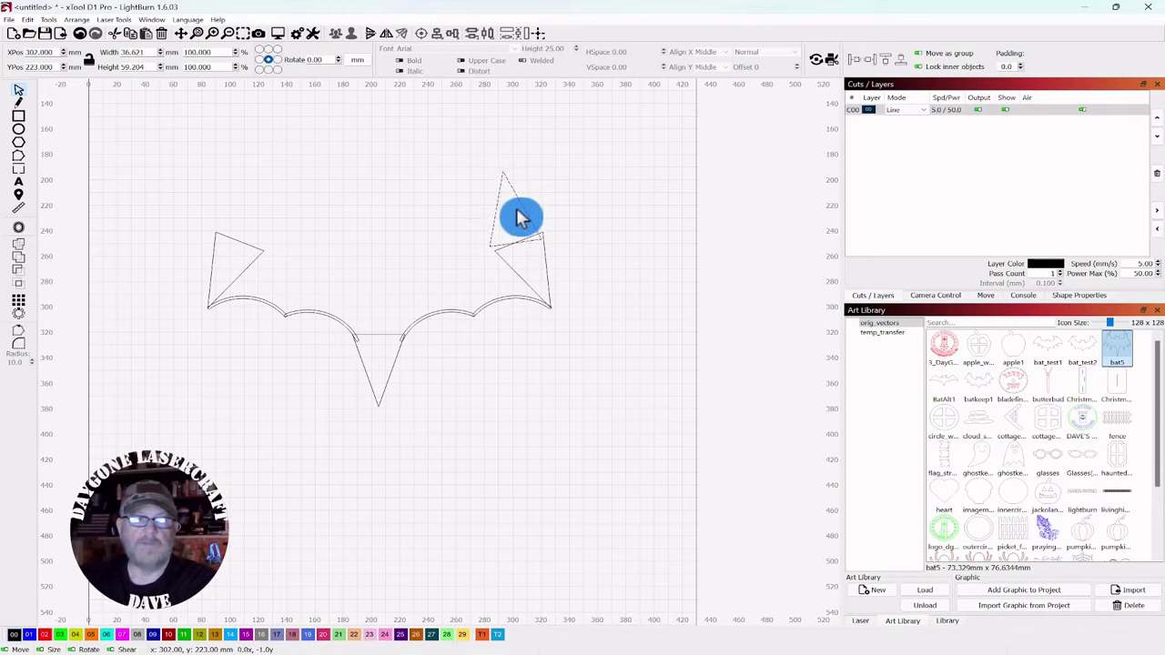
drag(516, 210, 514, 209)
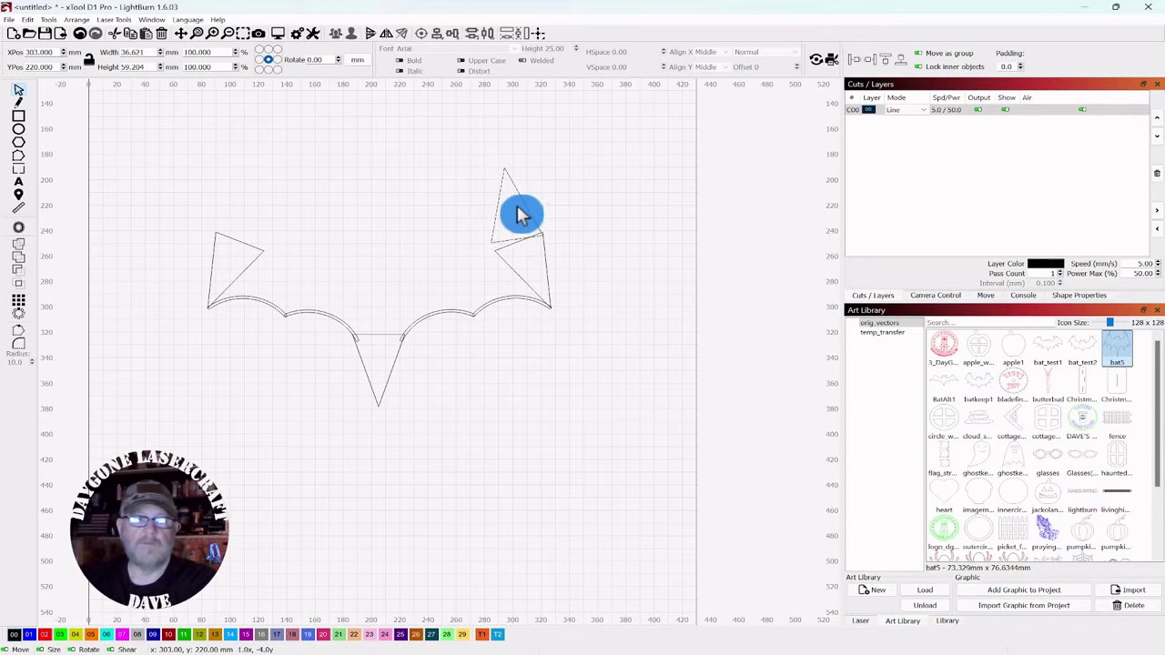
scroll(519, 249, up, 3)
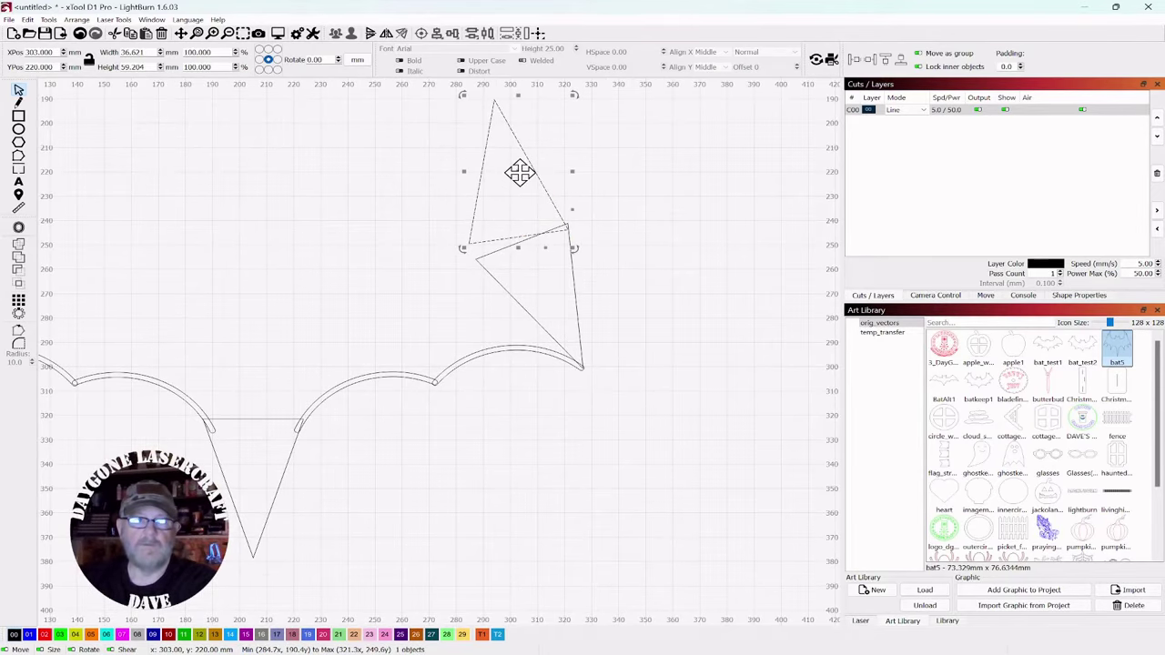
mouse_move(519, 172)
mouse_down()
mouse_move(526, 188)
mouse_move(522, 177)
mouse_up()
scroll(719, 319, down, 3)
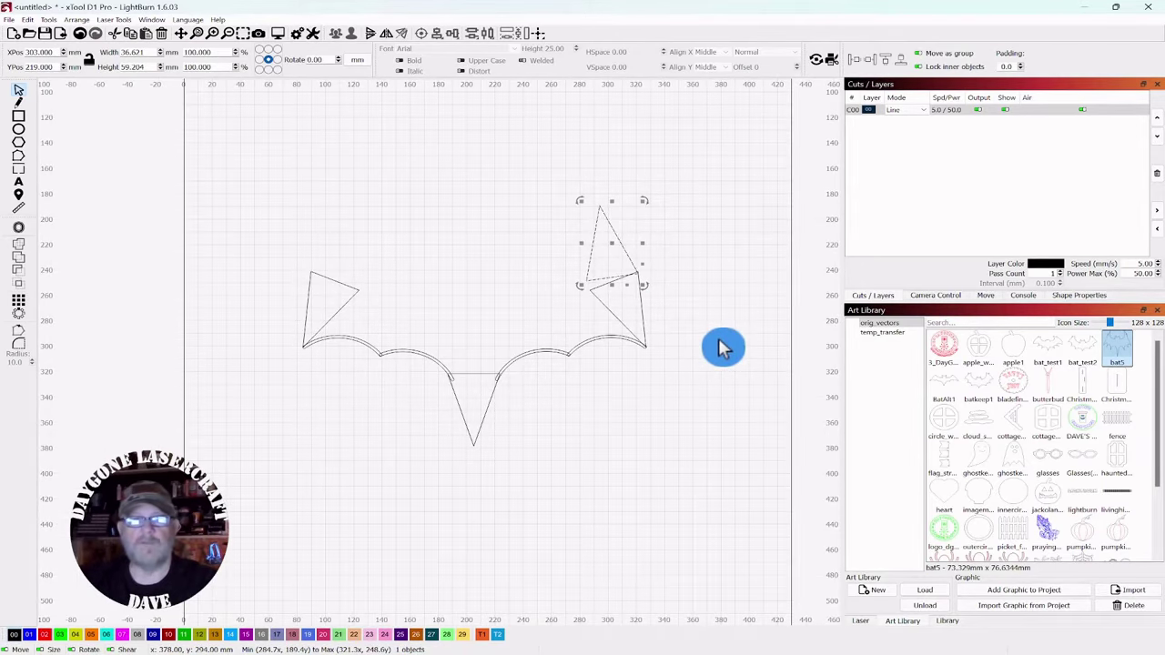
Duplicate the upper right triangle mirrored horizontally and move the copy about 195 mm left onto the left wing-tip triangle's top corner.
drag(716, 338, 707, 354)
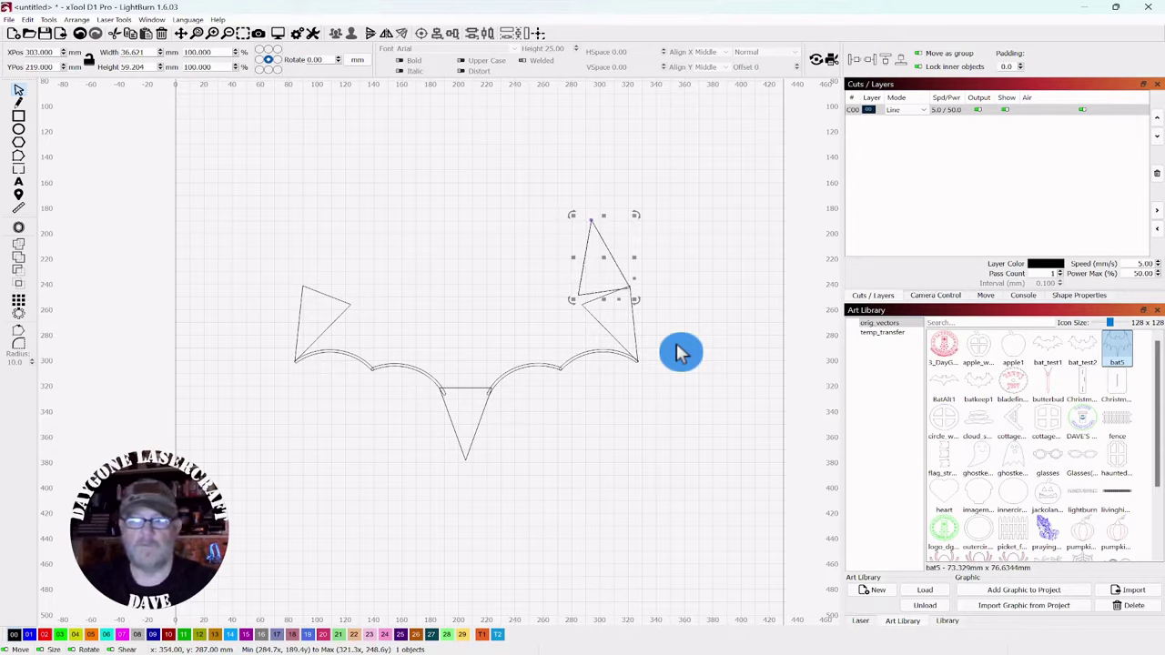
key(ctrl+shift+h)
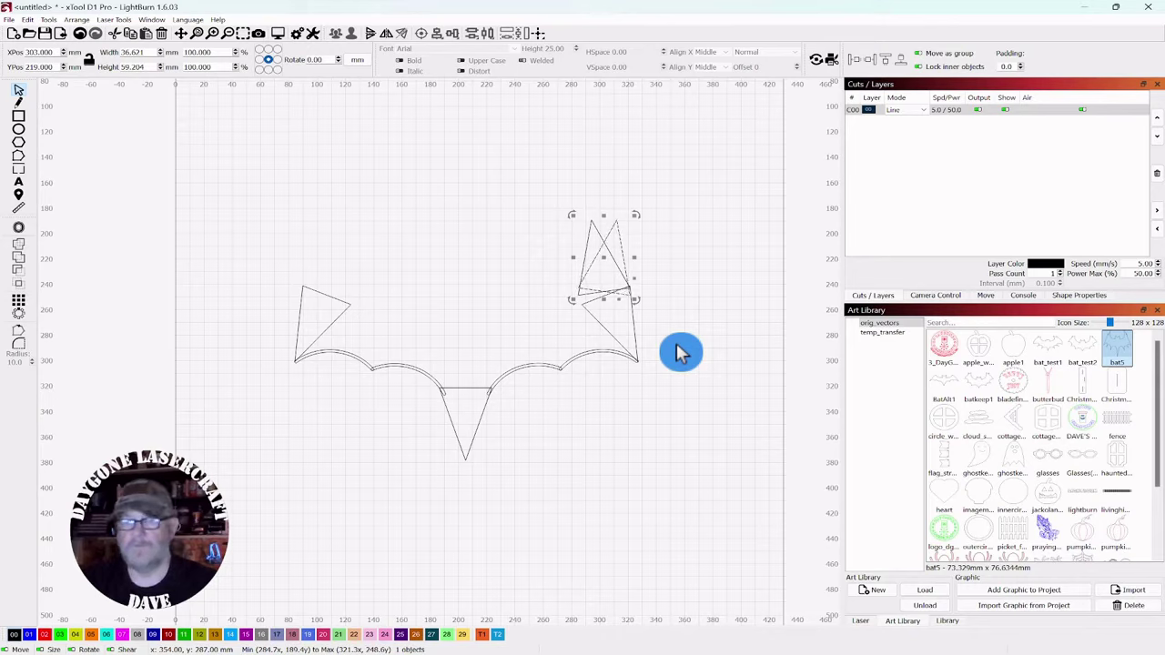
key(Left)
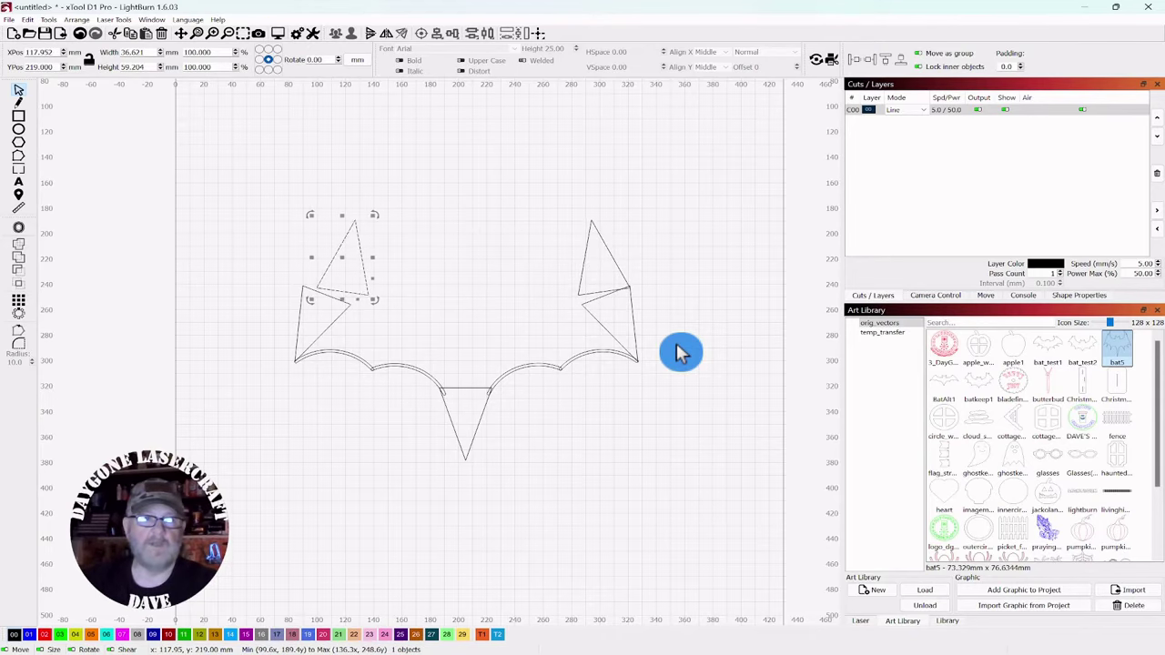
key(Left)
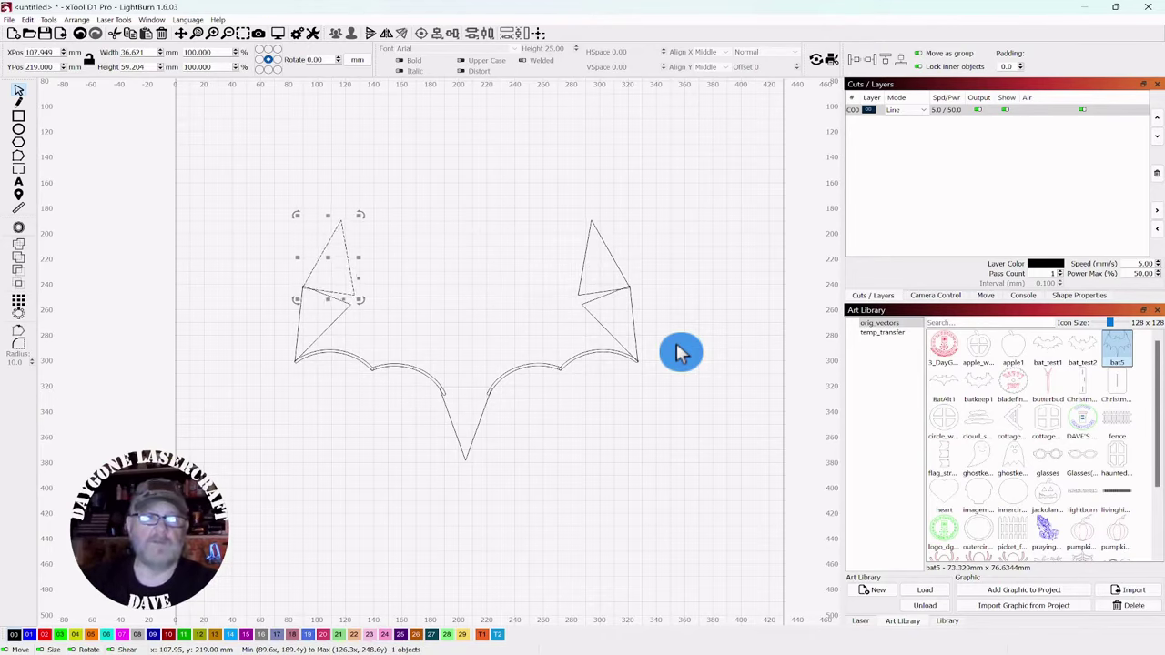
click(689, 407)
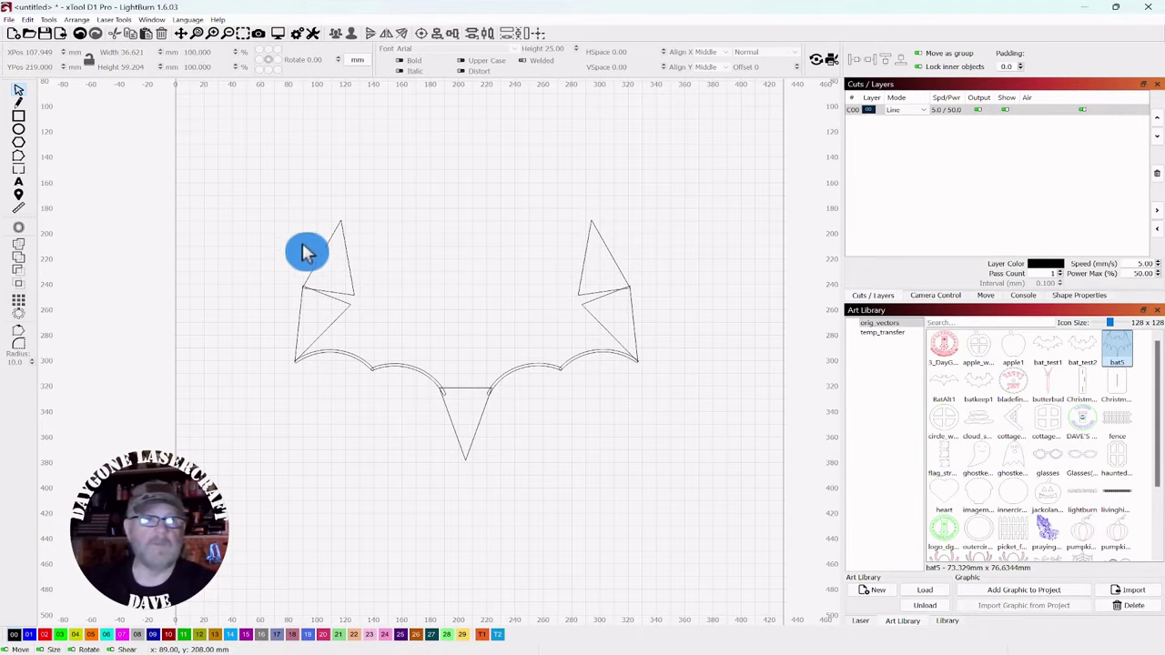
Draw a horizontal ellipse about 198 mm by 68 mm between the two wings, overlapping the wing-tip triangles.
click(20, 134)
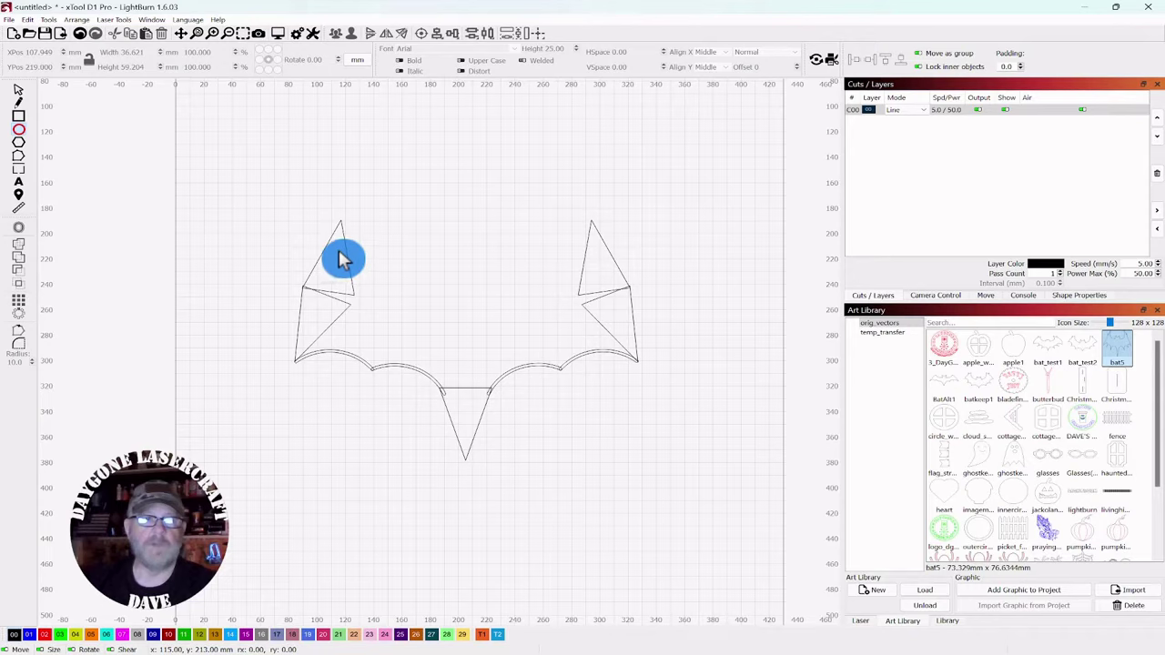
mouse_move(337, 260)
mouse_down()
mouse_move(548, 294)
mouse_move(617, 348)
mouse_up()
click(18, 91)
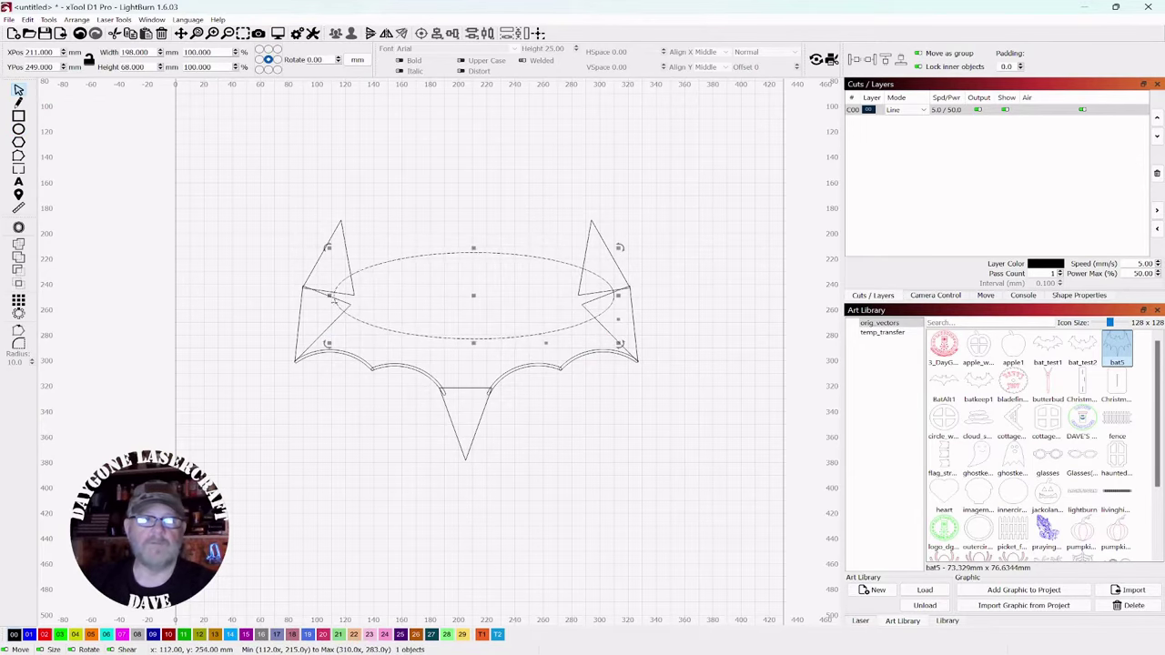
Stretch the ellipse sideways to about 231 mm wide to meet both outer wing corners and raise its upper edge to about 76 mm high.
drag(328, 296, 310, 298)
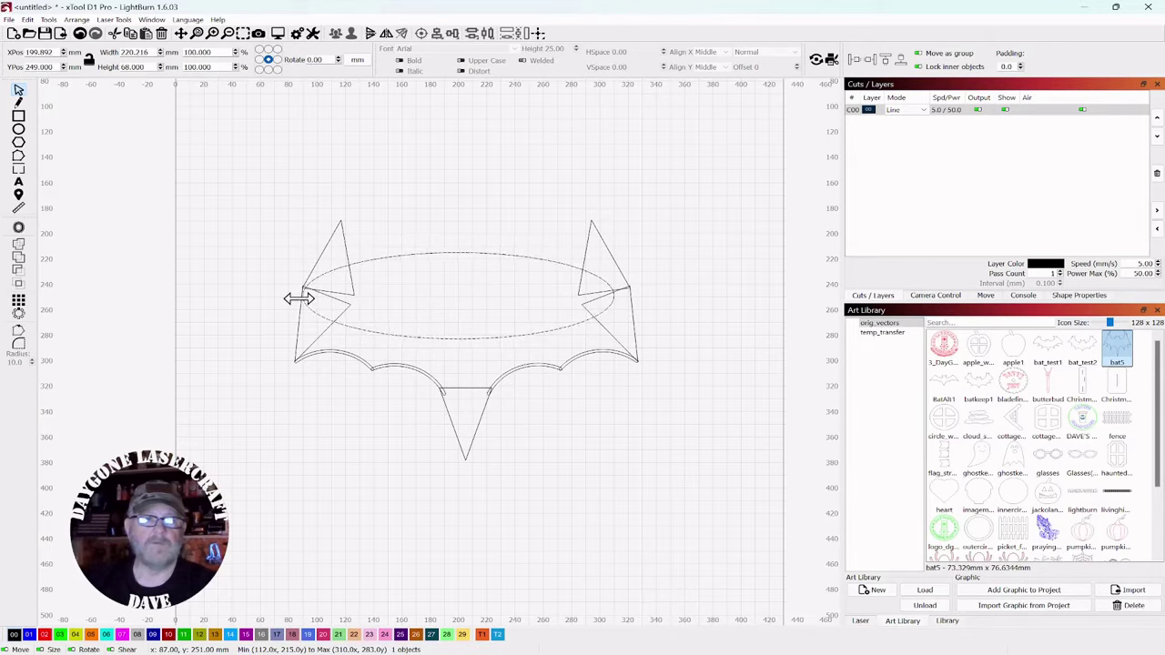
click(580, 320)
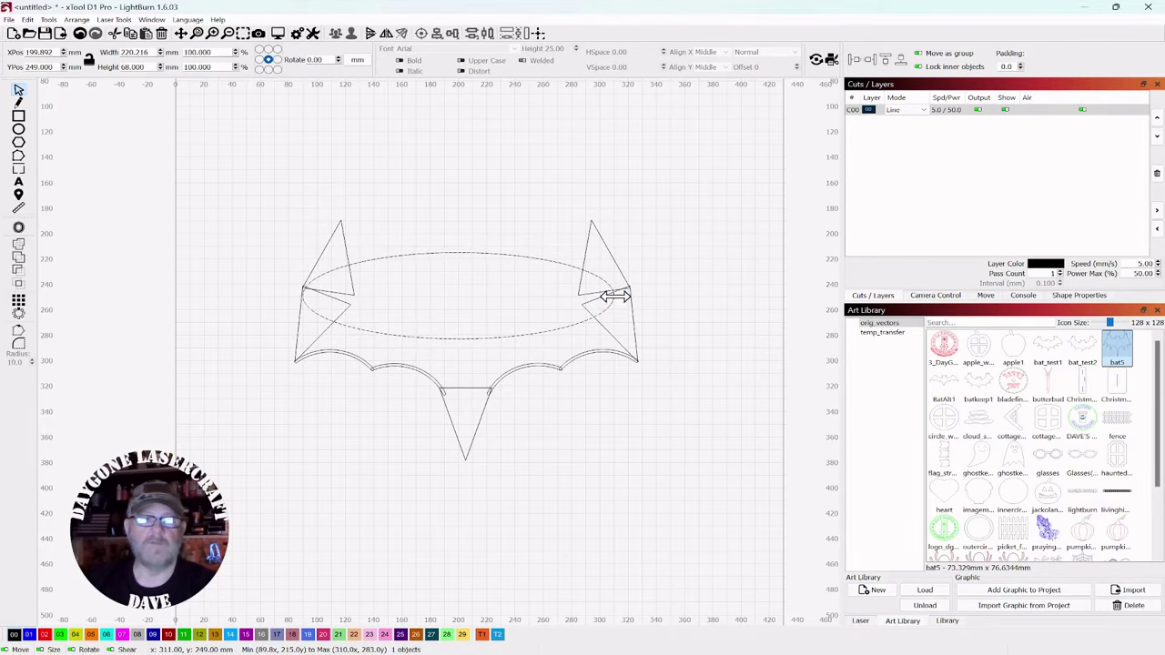
drag(626, 294, 629, 294)
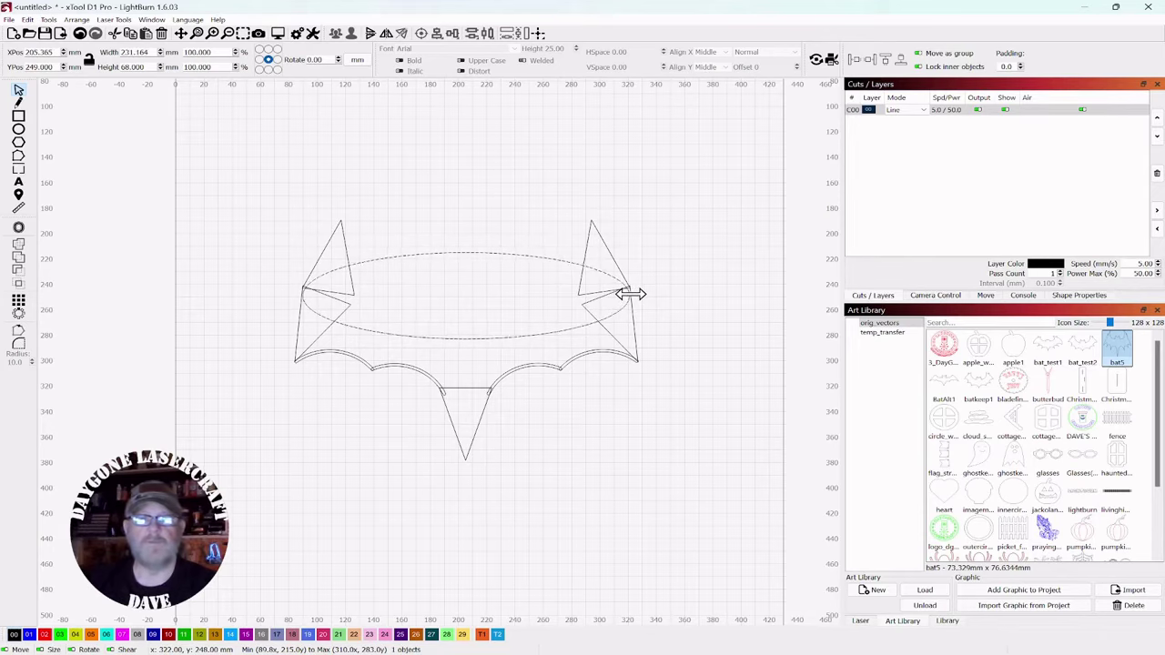
drag(629, 294, 629, 294)
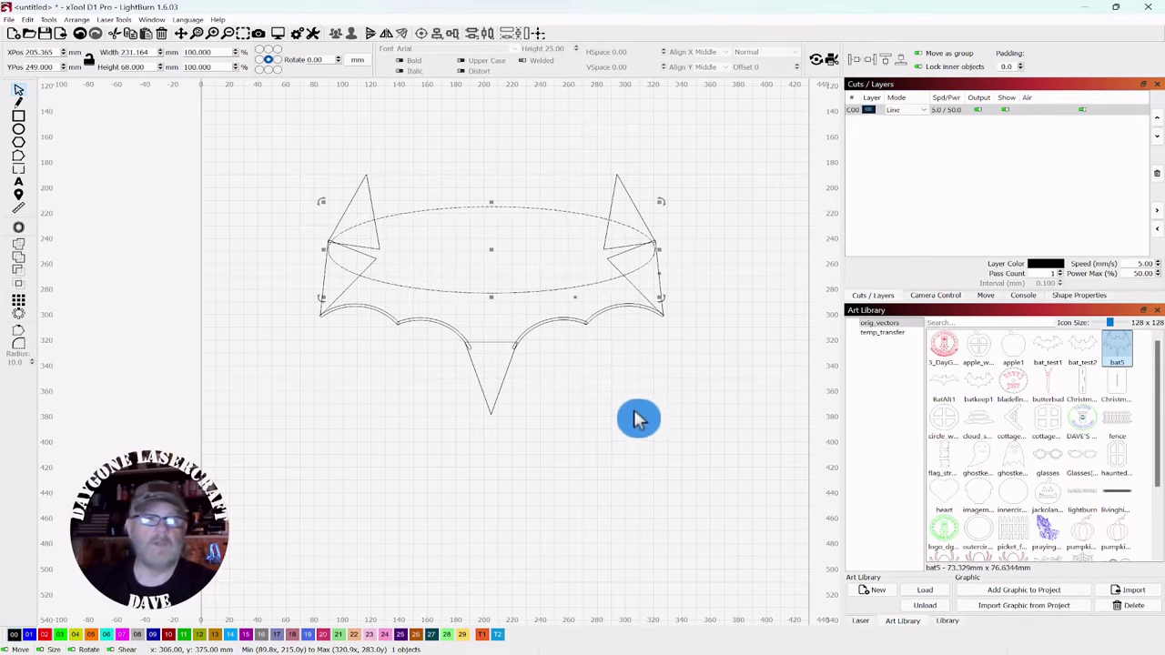
drag(489, 203, 475, 193)
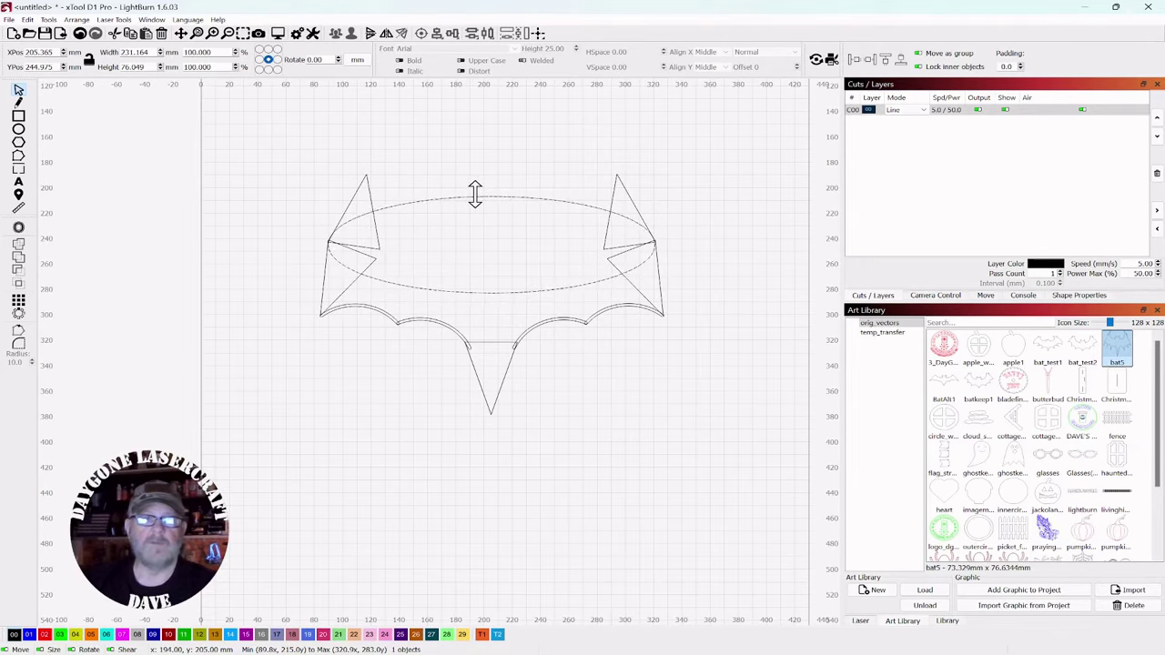
click(635, 439)
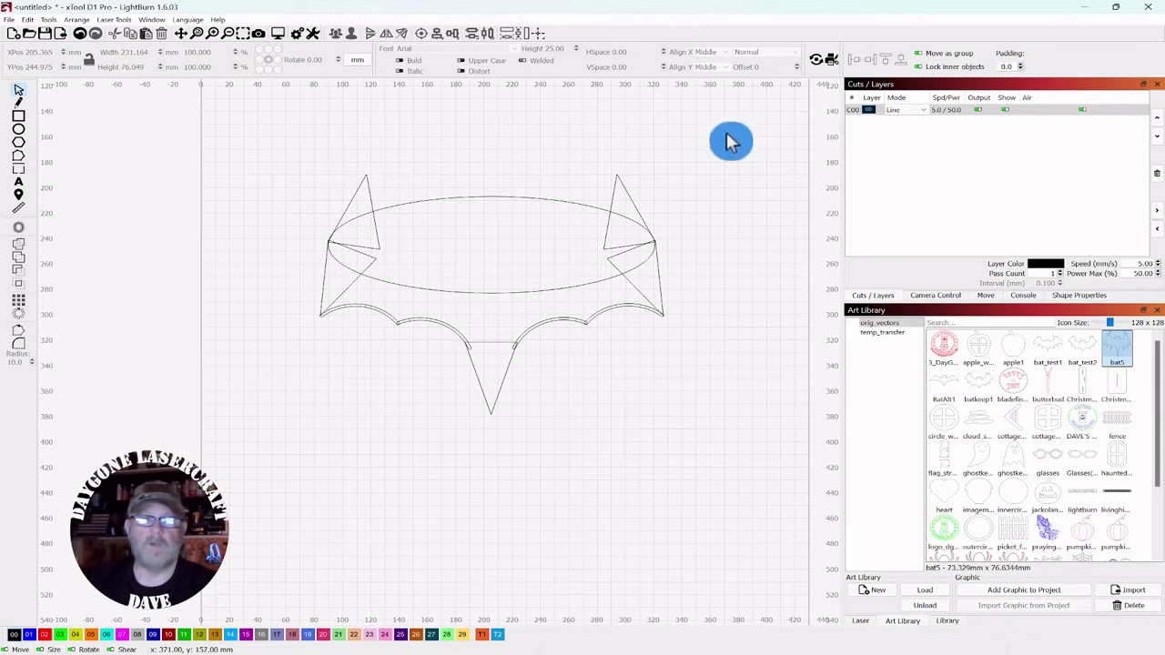
Weld all the bat's shapes together.
drag(724, 137, 262, 438)
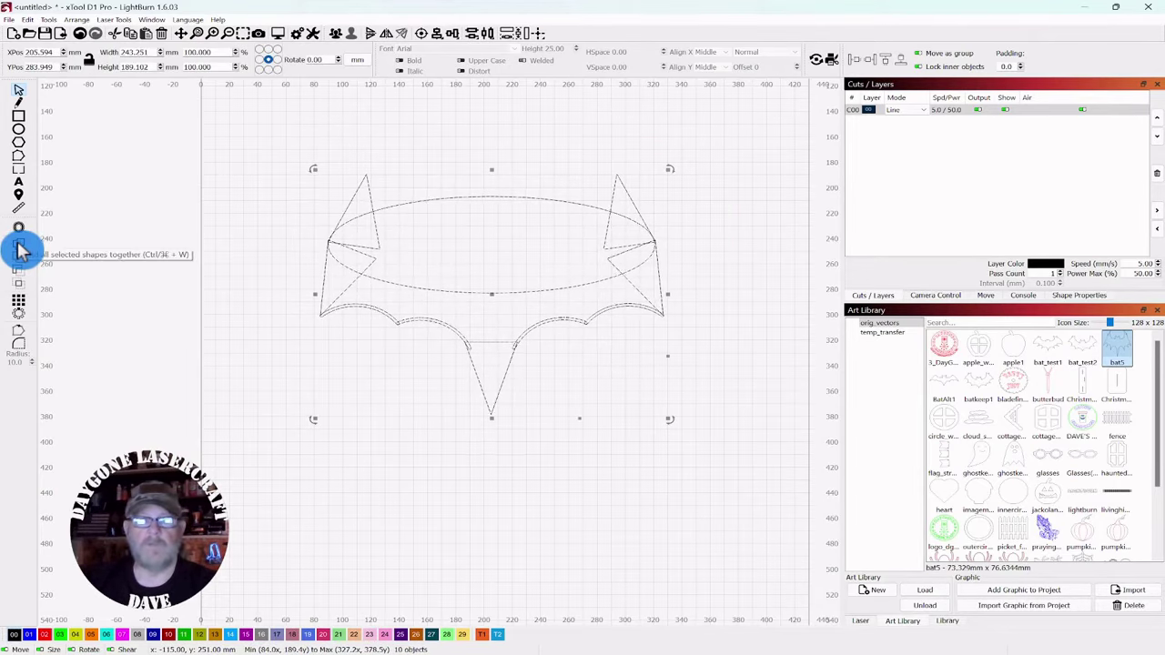
click(51, 21)
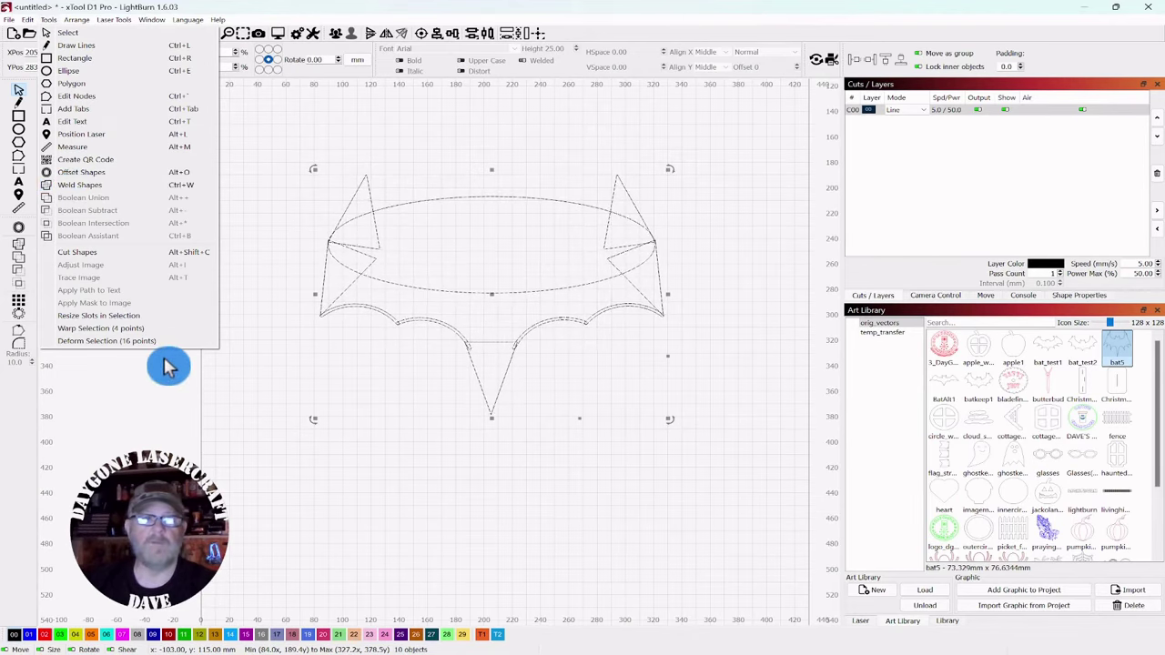
click(83, 185)
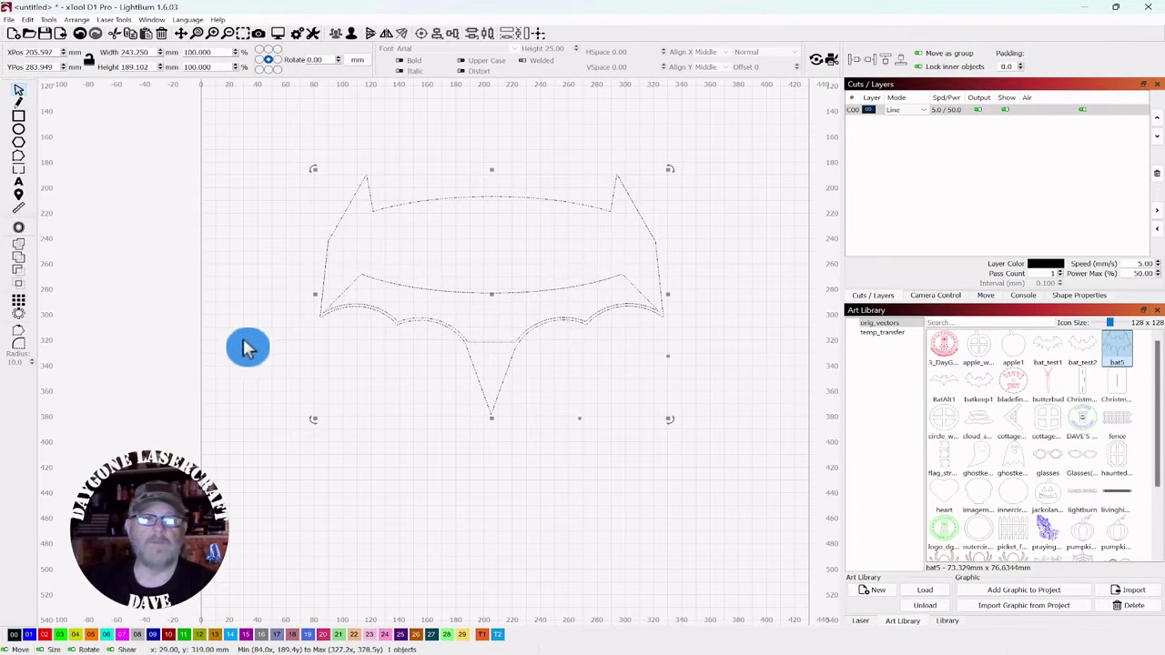
click(281, 385)
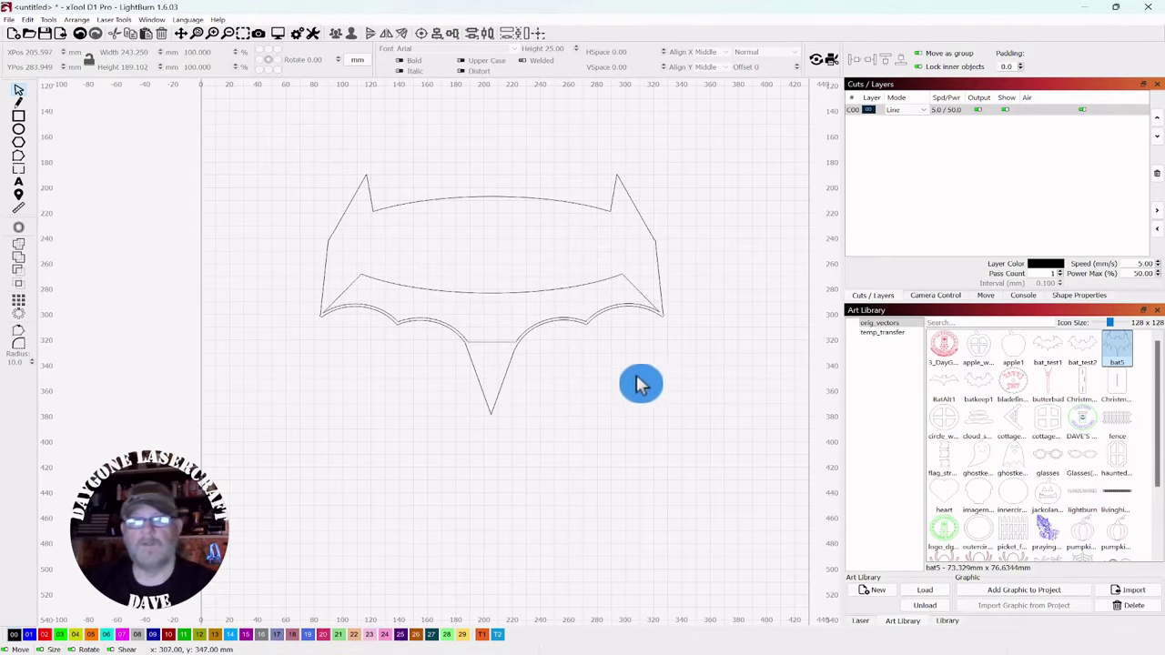
Move the leftover inner outline out of the welded bat and delete it.
drag(702, 150, 349, 394)
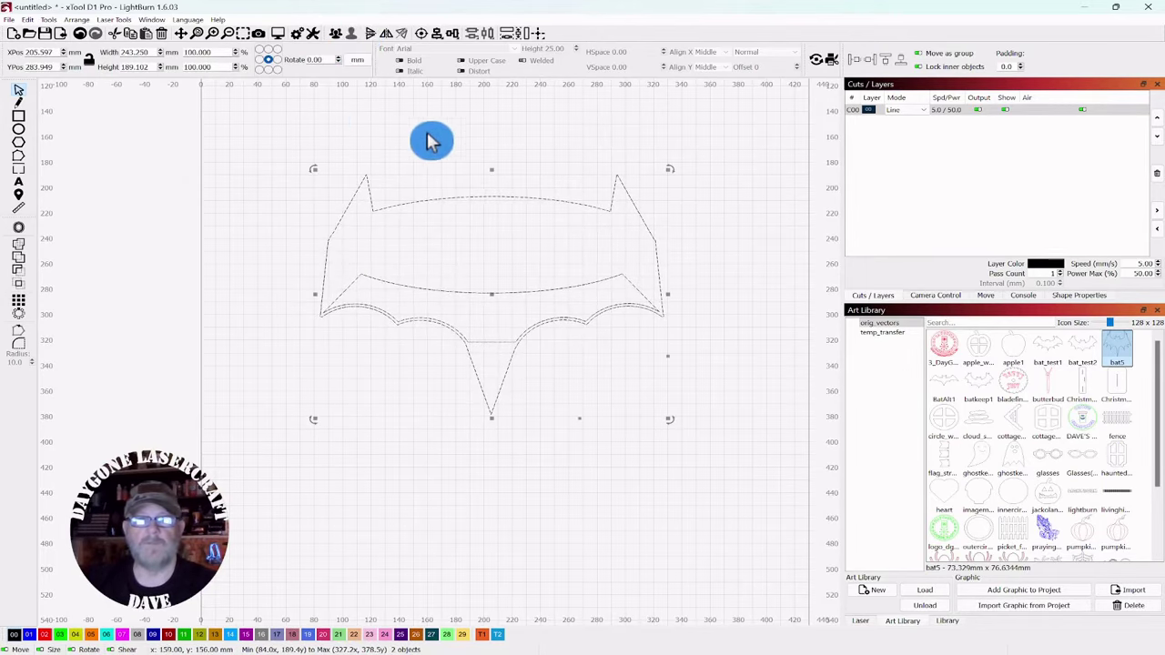
click(493, 164)
click(499, 303)
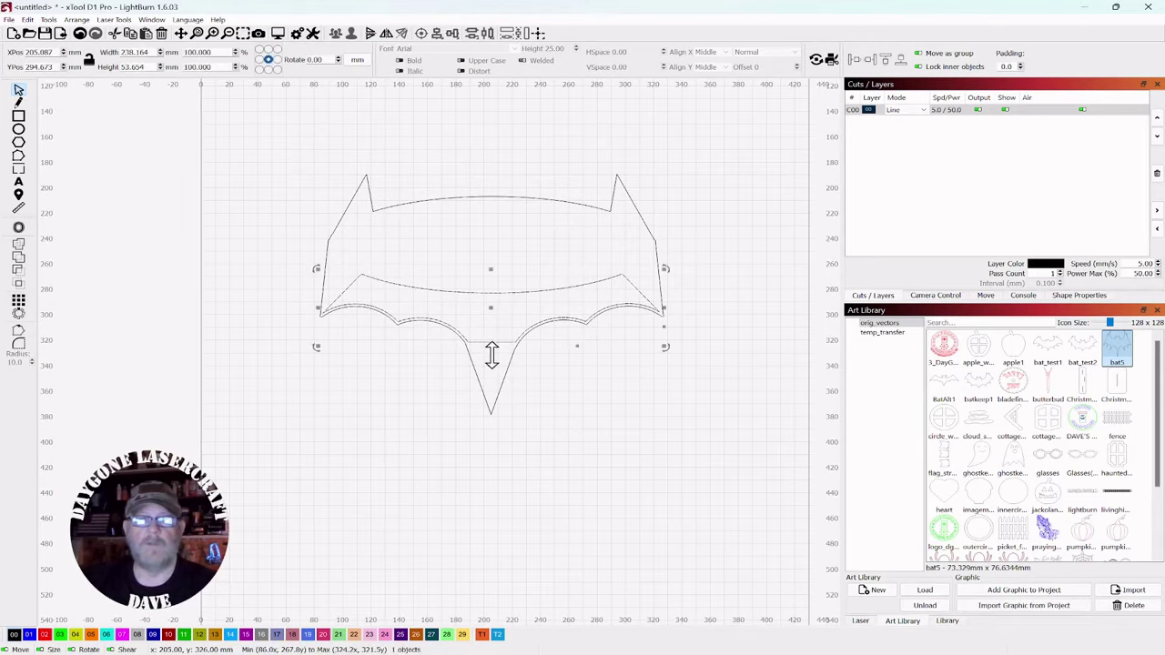
drag(494, 321, 511, 525)
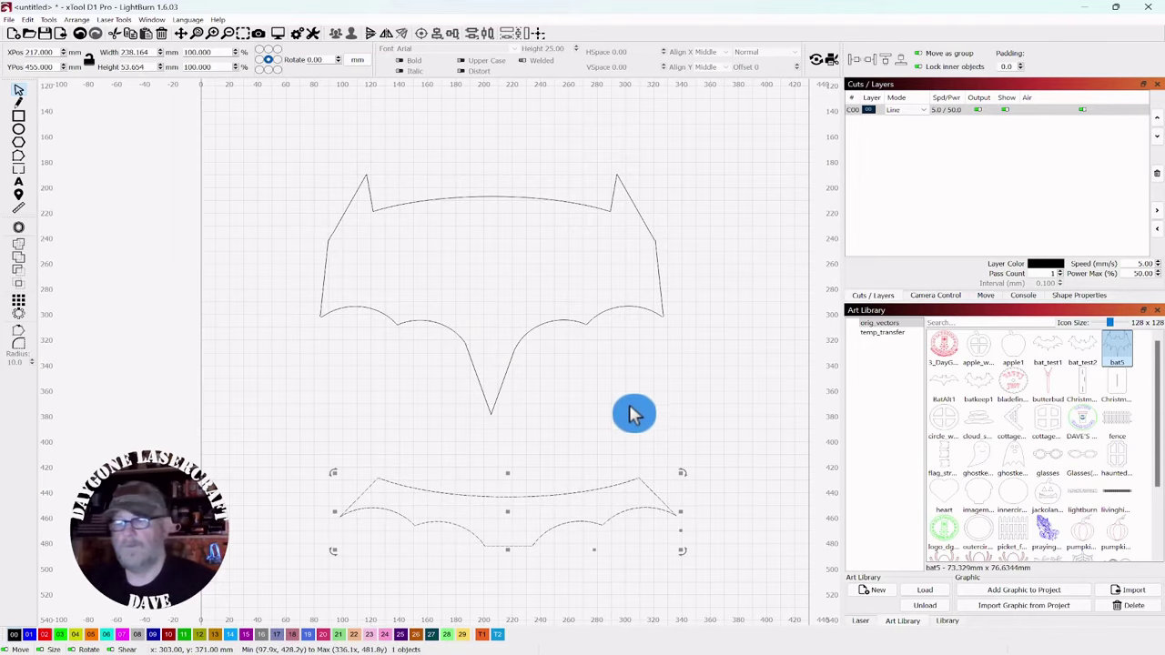
key(Delete)
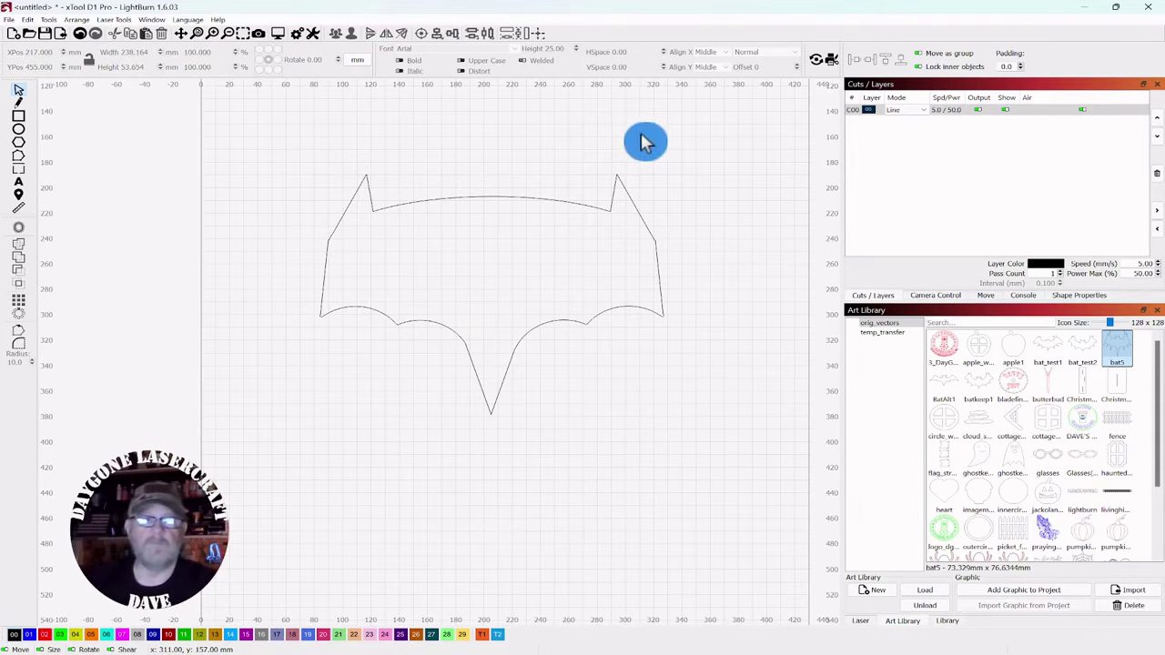
Squash the bat outline from its upper edge to a height of about 139 mm, keeping its width.
drag(642, 138, 416, 398)
drag(488, 169, 477, 240)
click(326, 171)
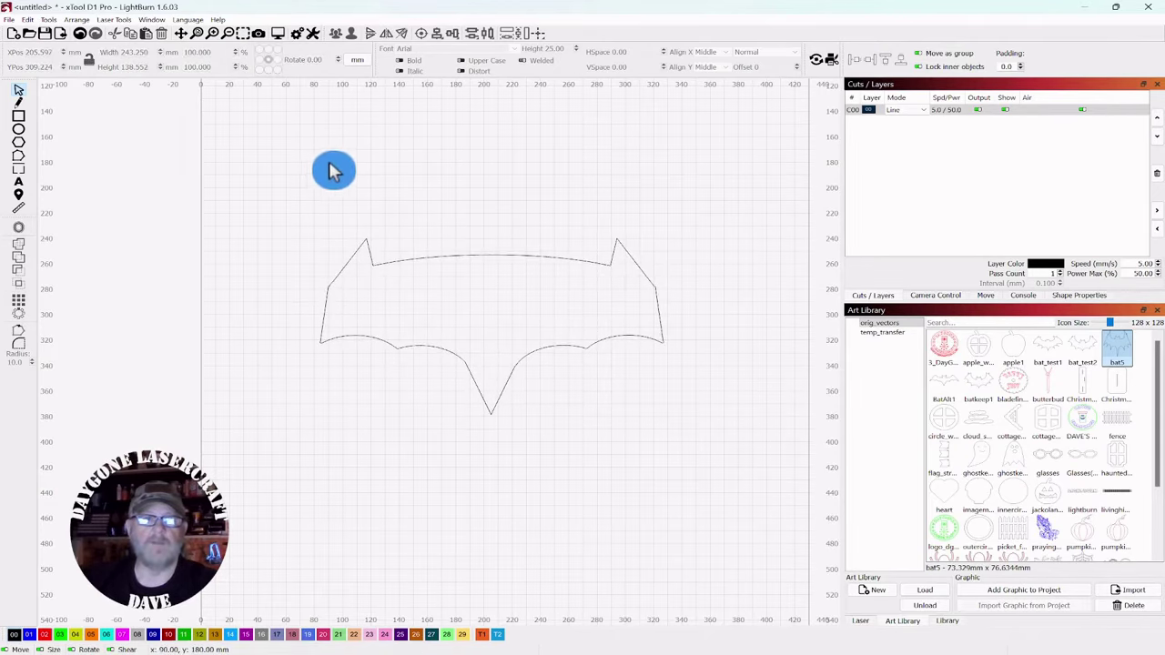
Draw a flat ellipse about 136 mm by 38 mm across the bat's curved upper edge.
click(19, 130)
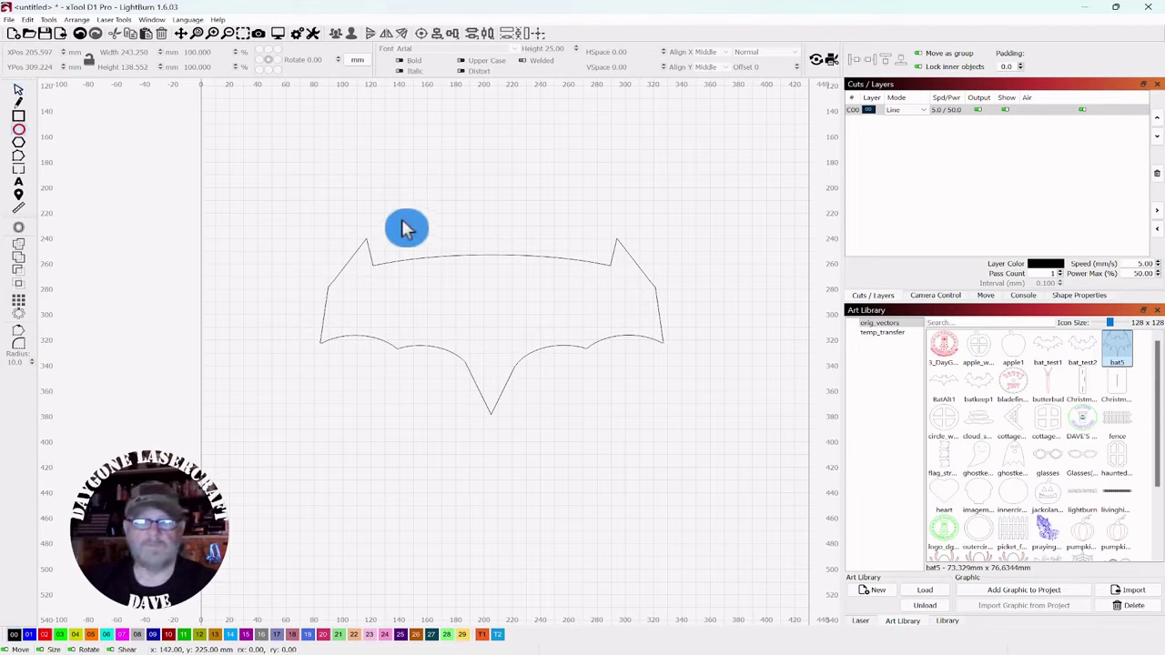
mouse_move(404, 233)
mouse_down()
mouse_move(556, 244)
mouse_move(598, 287)
mouse_up()
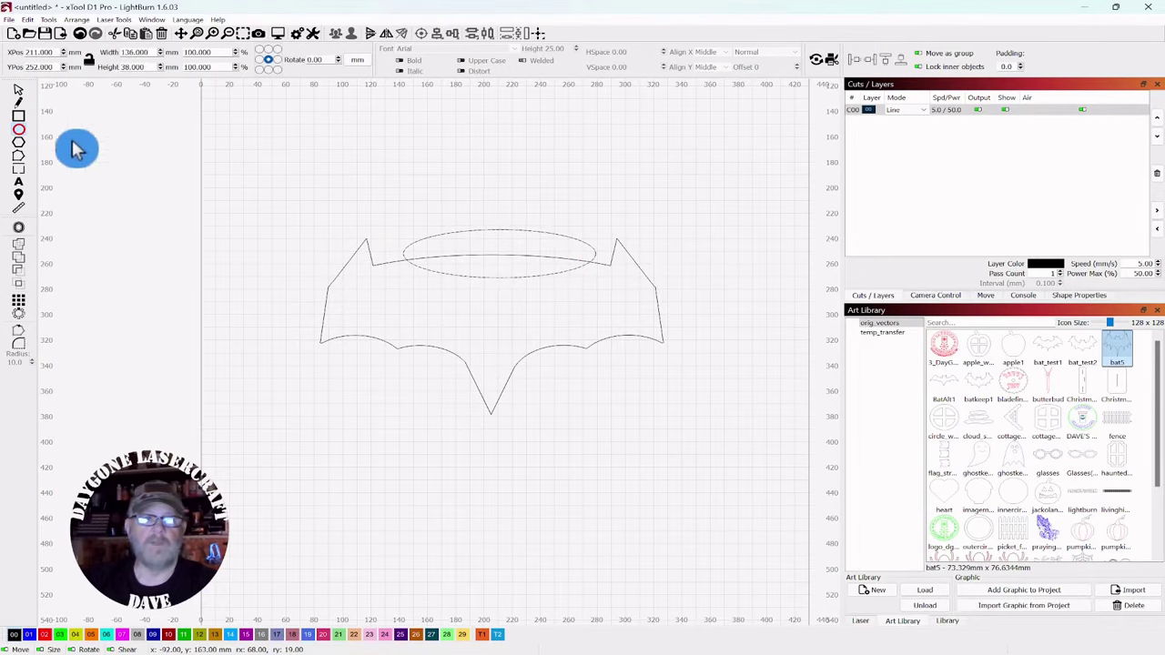
click(18, 91)
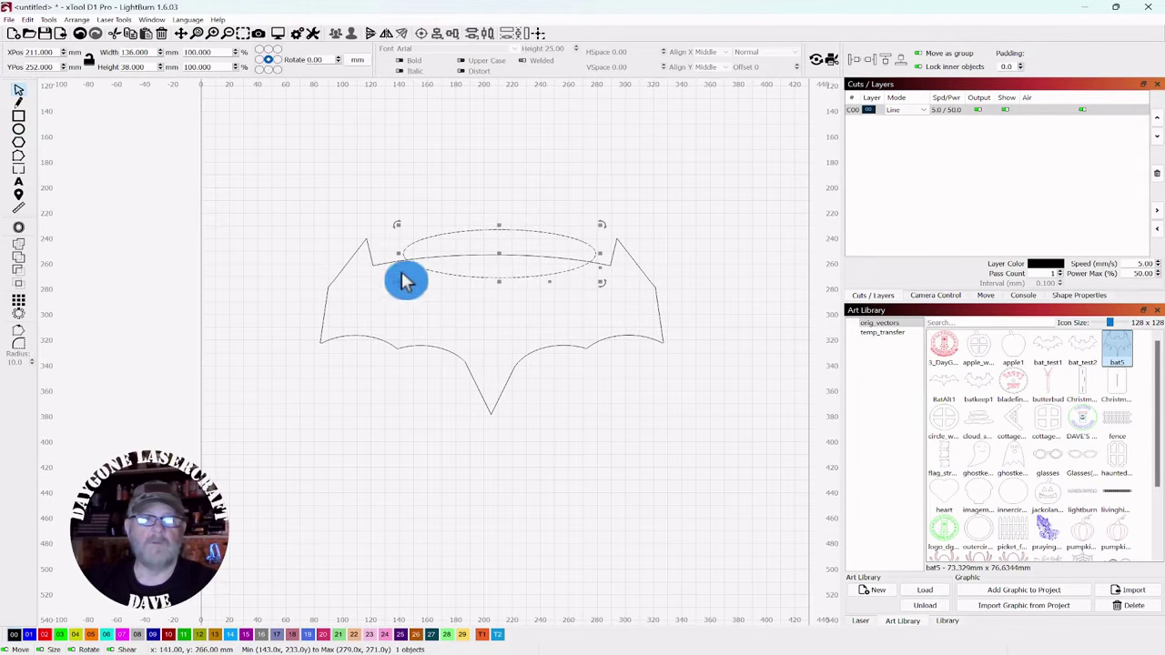
Widen the flat ellipse to about 174 mm and centre it between the bat's two upper wing points.
drag(498, 255, 491, 267)
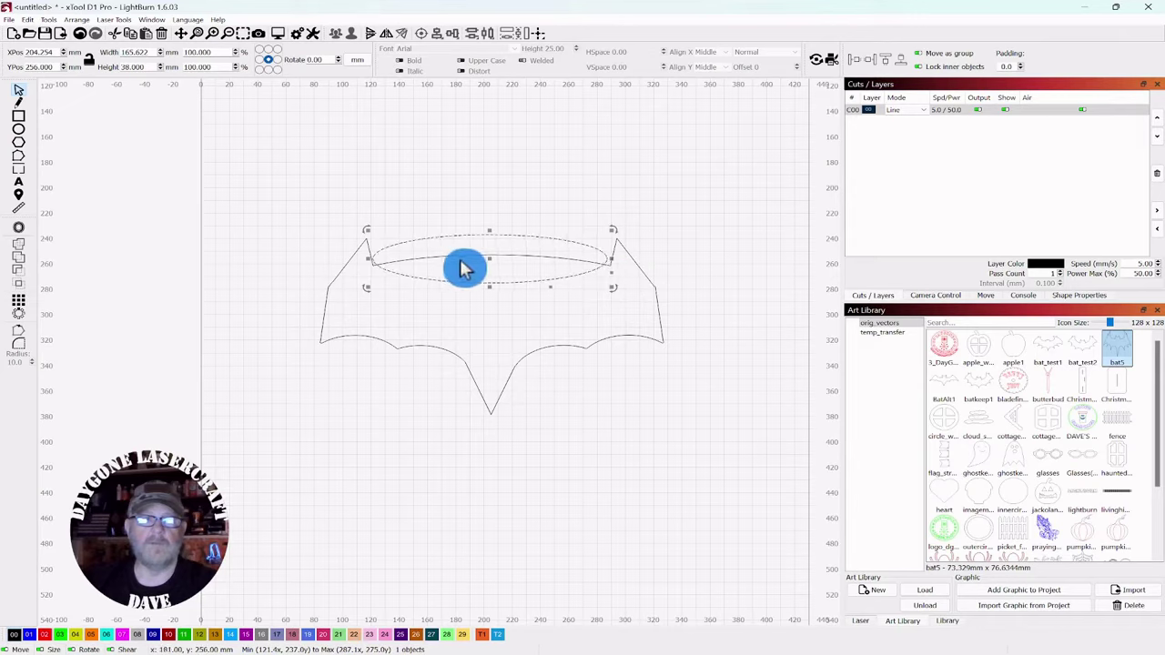
drag(488, 261, 492, 267)
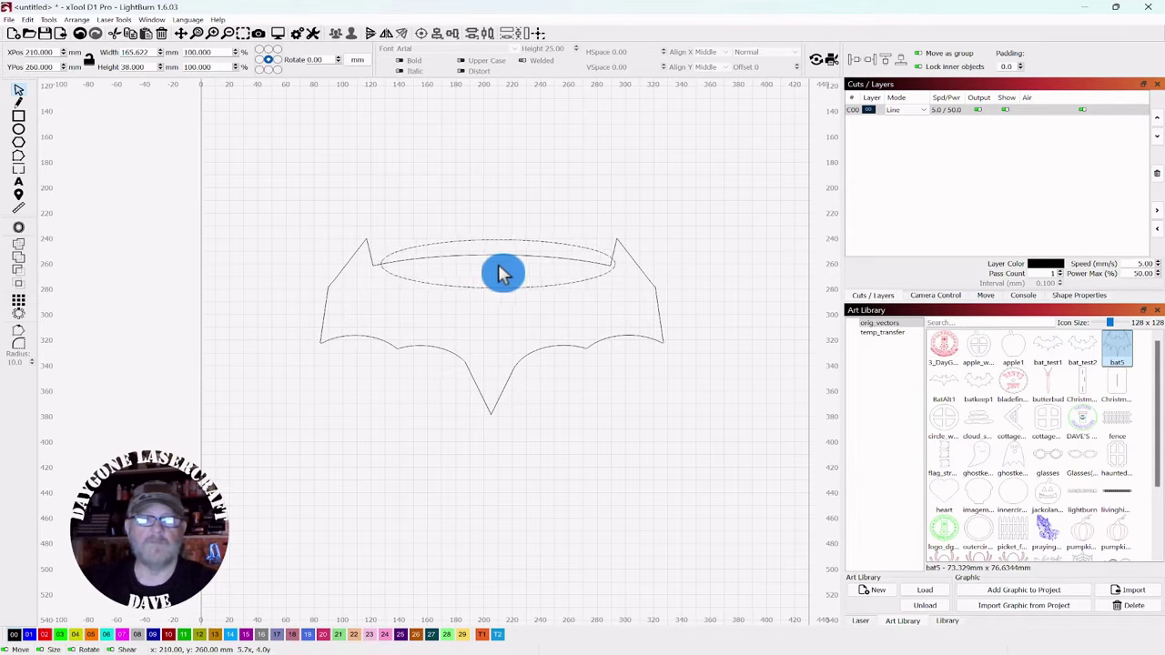
click(497, 275)
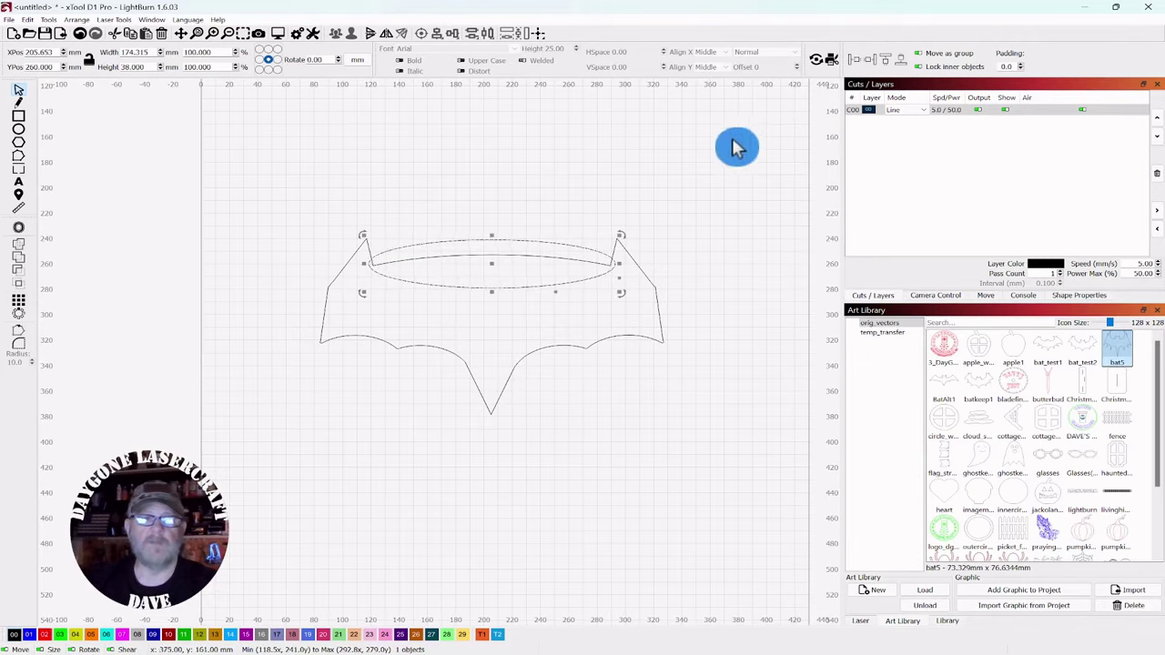
Subtract the flat ellipse from the bat outline to cut a concave curve into its upper edge.
click(704, 247)
click(573, 366)
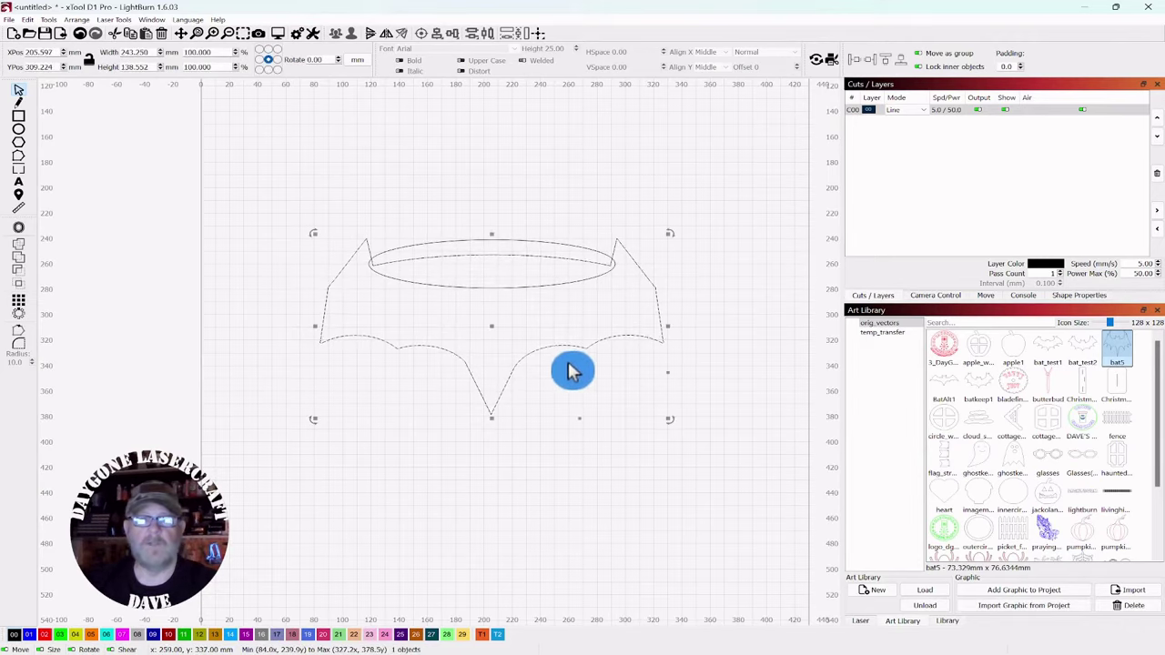
shift+click(513, 255)
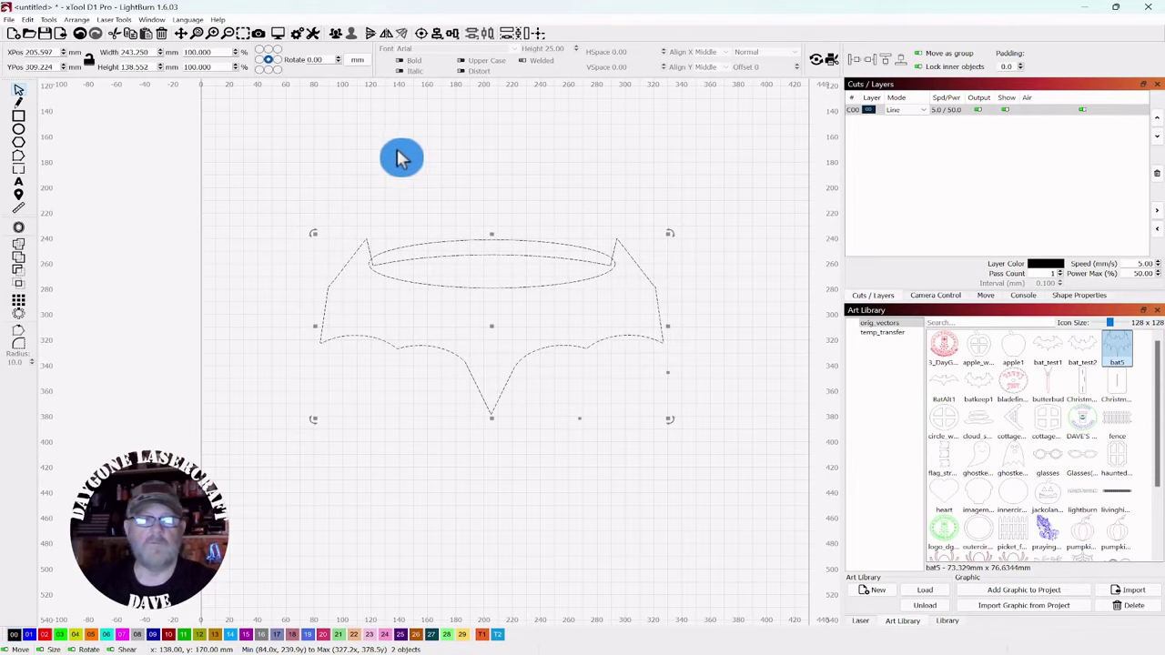
click(20, 278)
drag(433, 175, 480, 175)
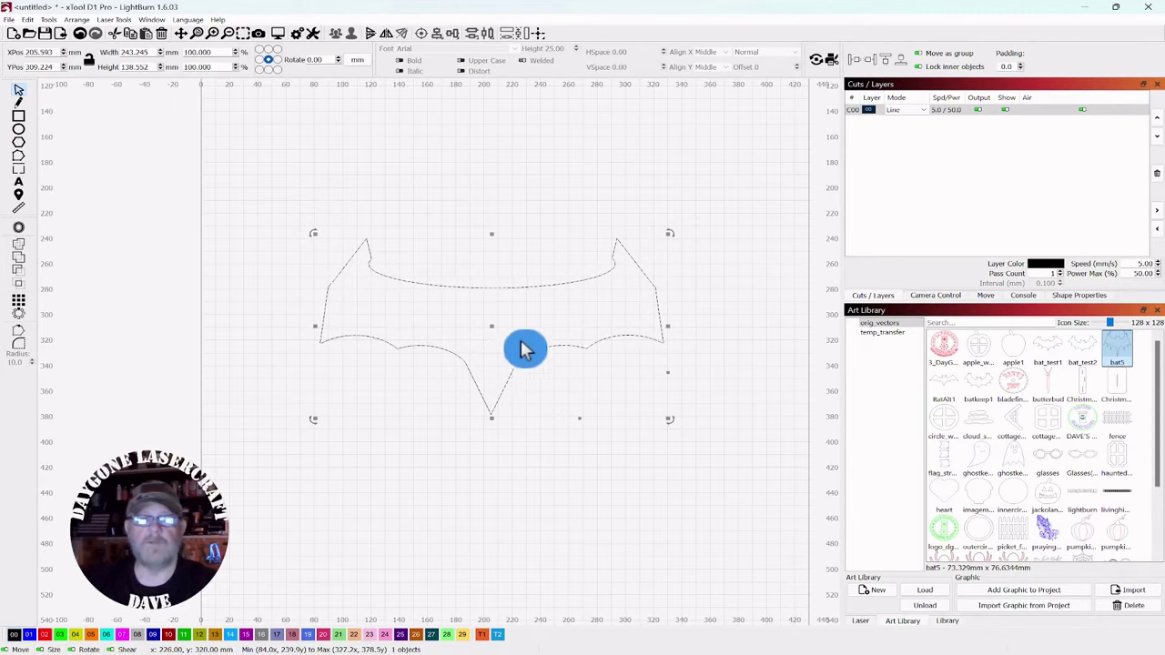
click(409, 138)
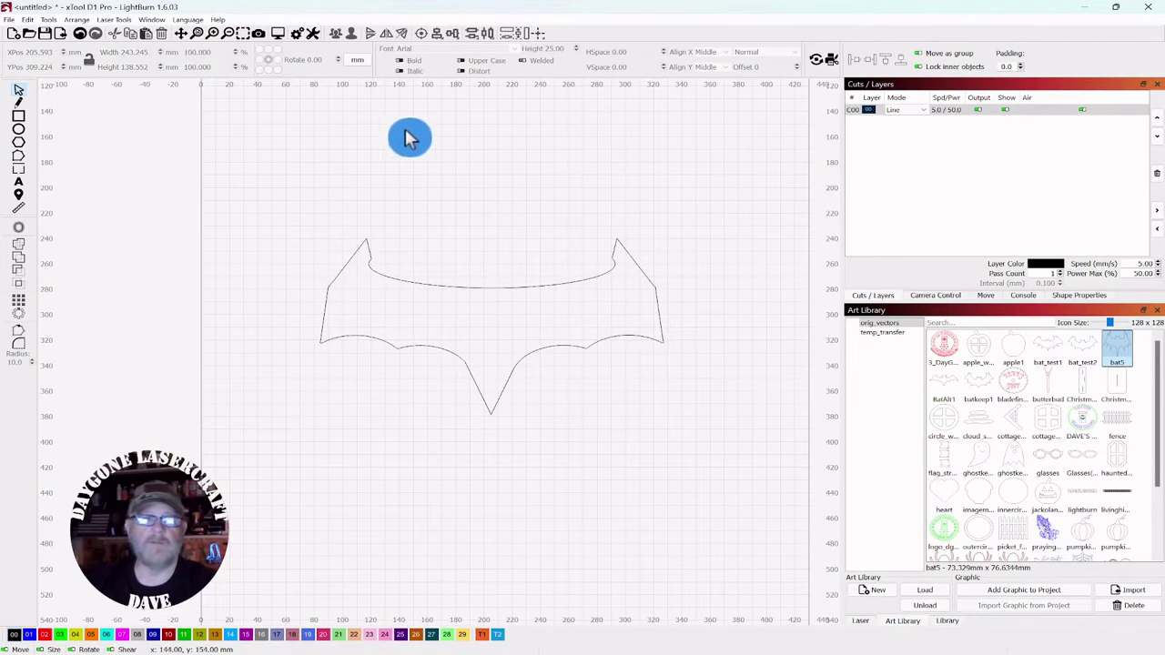
Draw a 45 mm circle for the head, flatten it to about 37 mm high and place it across the middle of the upper edge.
click(19, 130)
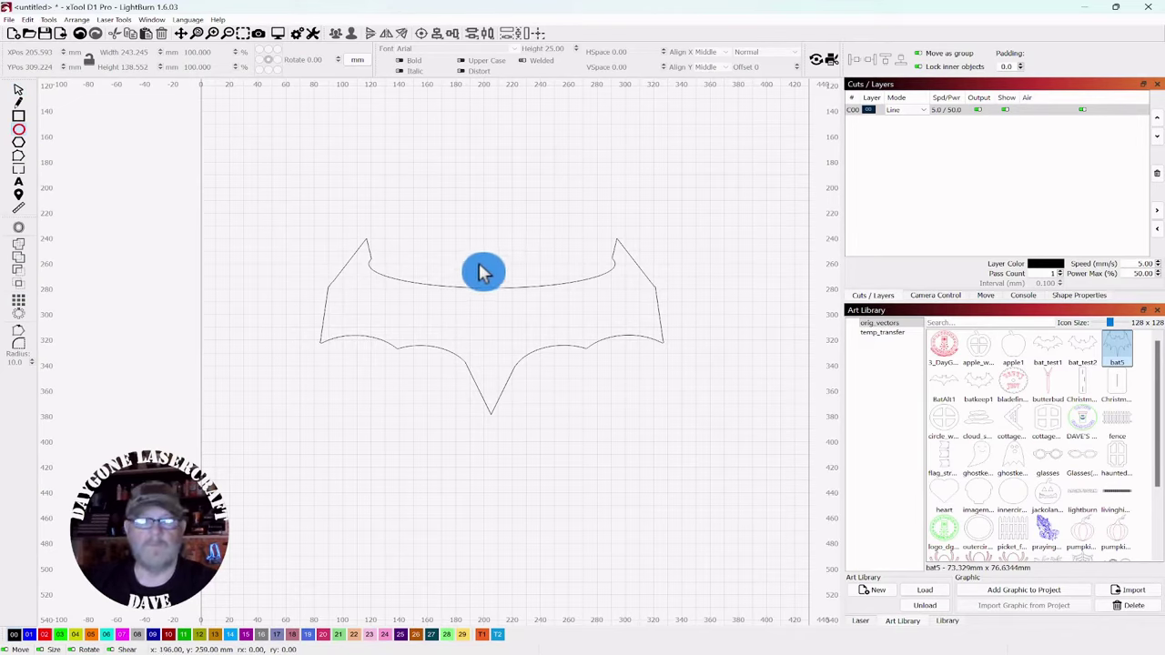
drag(477, 263, 545, 303)
click(18, 93)
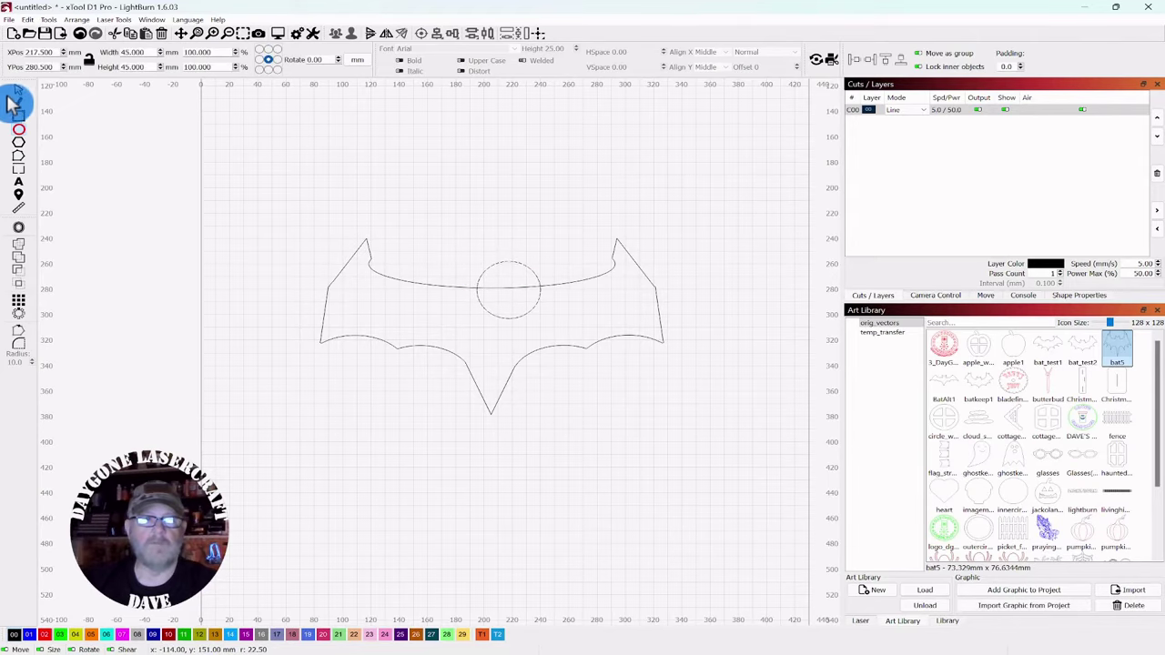
click(523, 318)
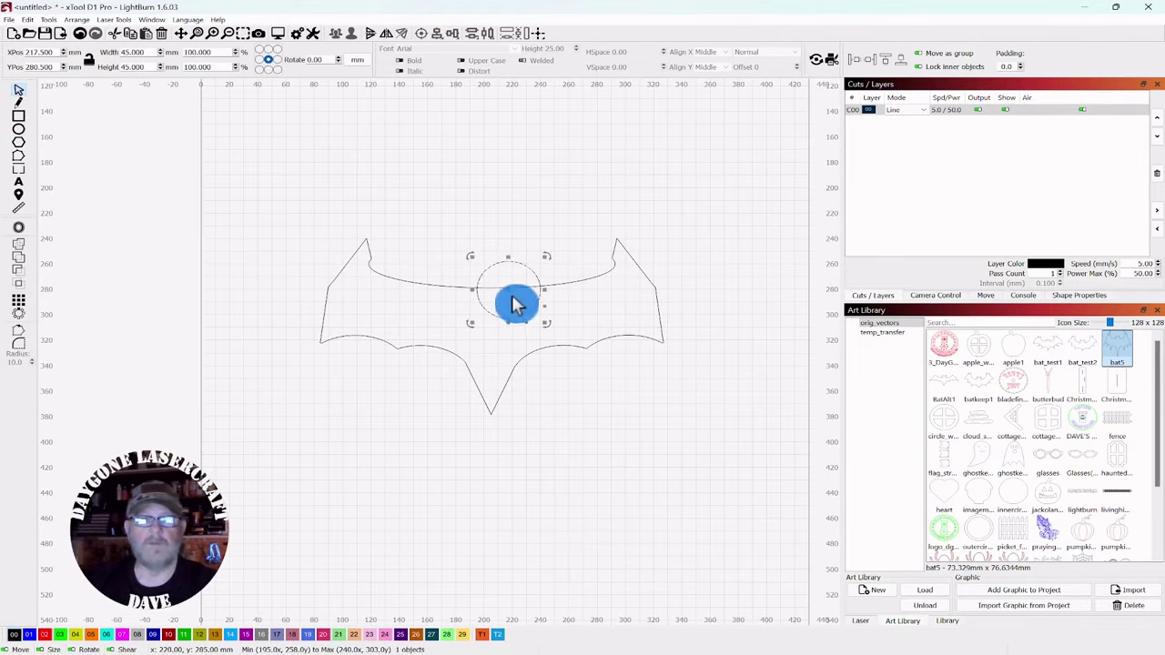
drag(511, 289, 492, 290)
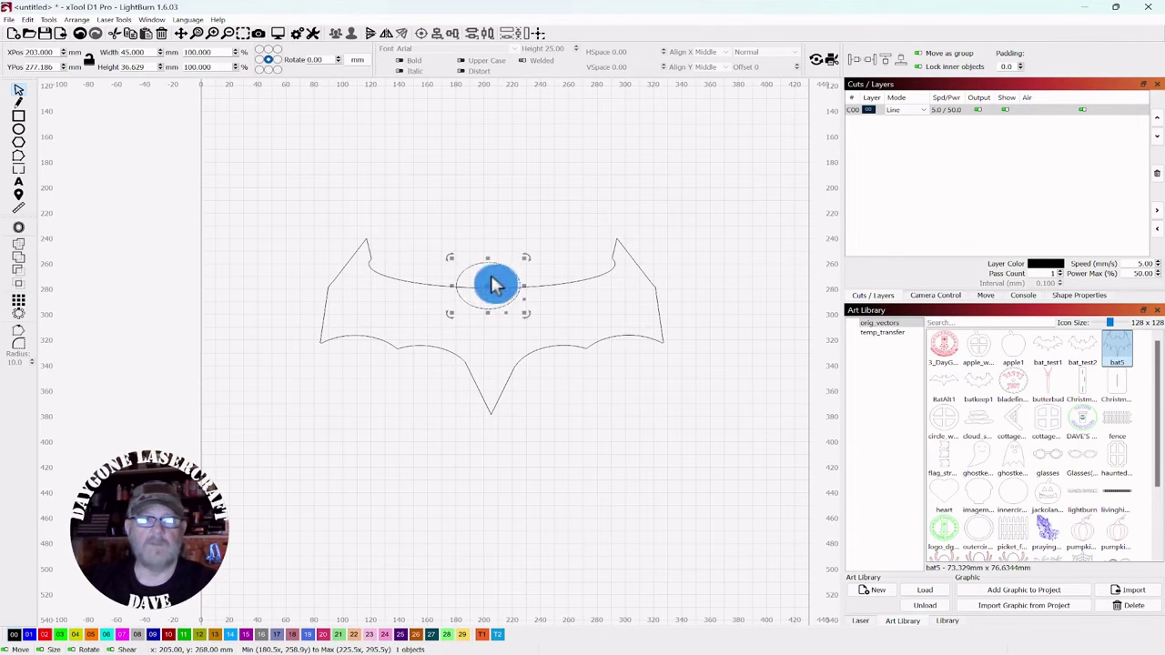
drag(487, 287, 486, 288)
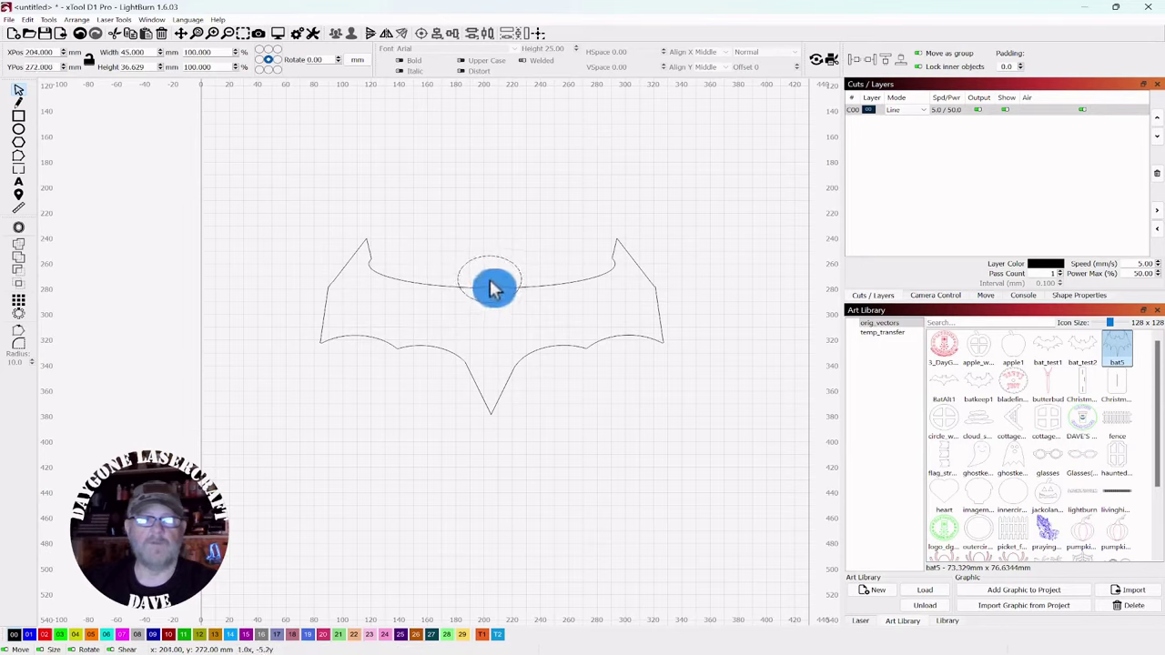
drag(493, 289, 493, 288)
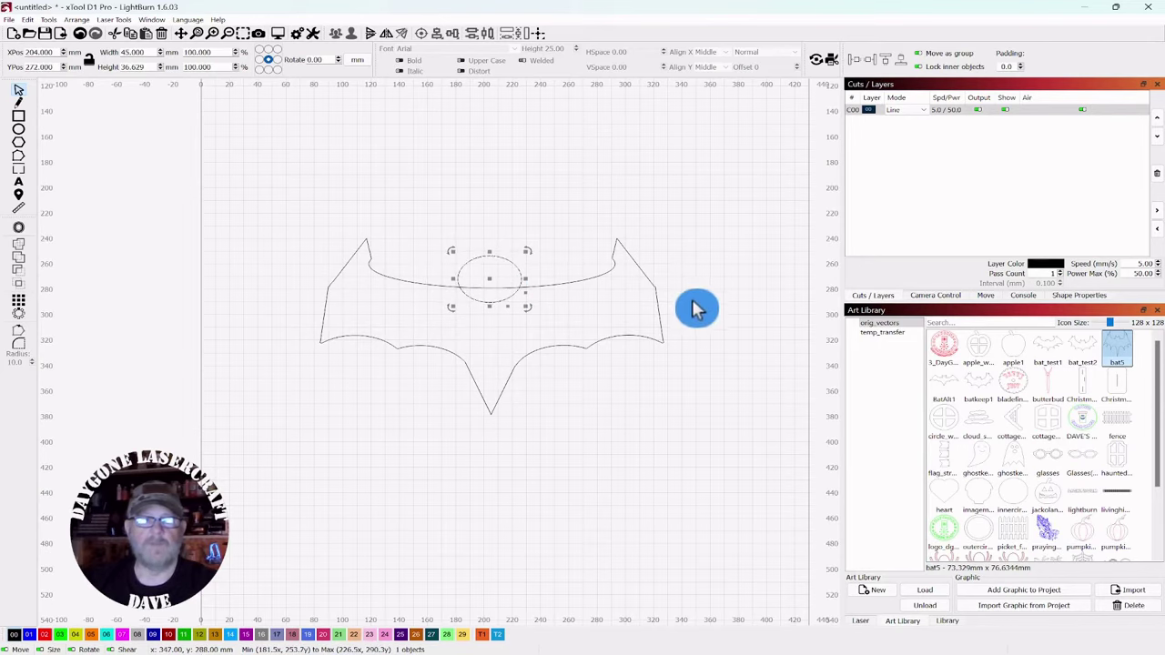
Align the head ellipse to the bat outline with Align V-Center.
shift+click(608, 344)
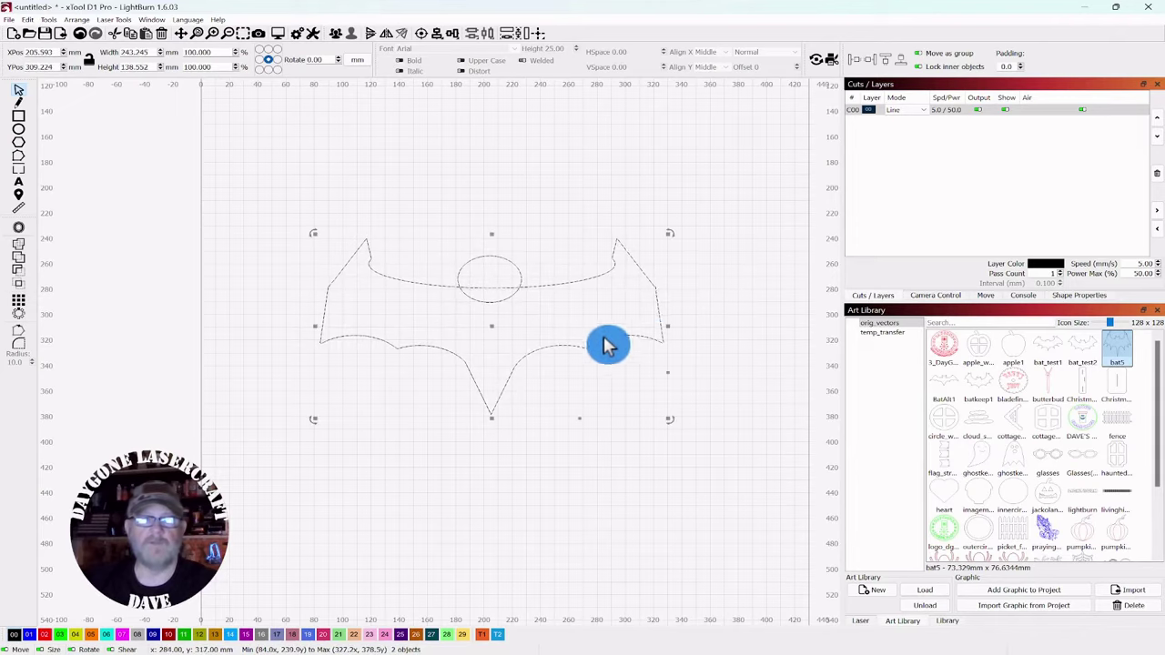
click(437, 34)
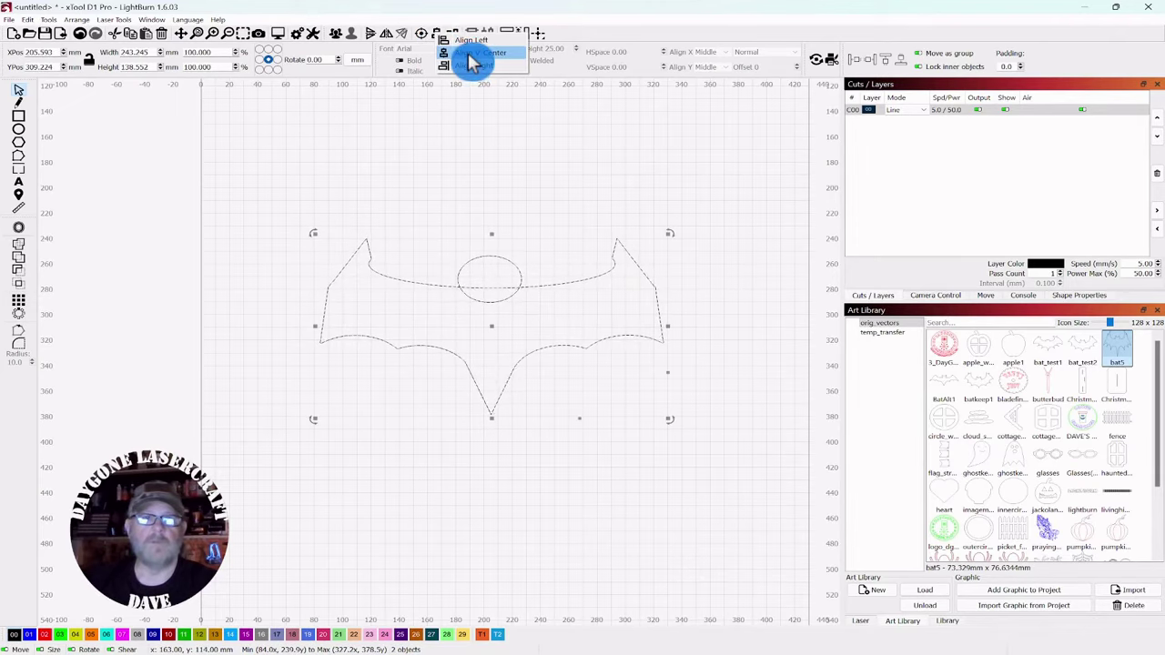
click(471, 58)
click(511, 161)
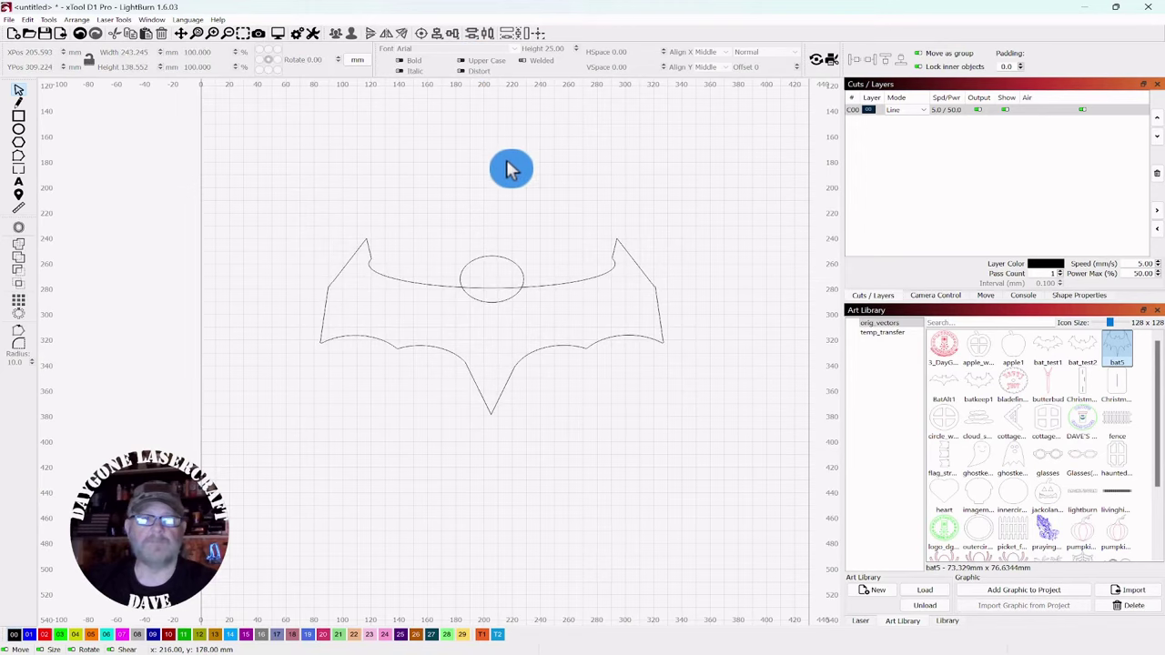
Weld the head ellipse and the bat outline into one shape.
drag(610, 188, 428, 362)
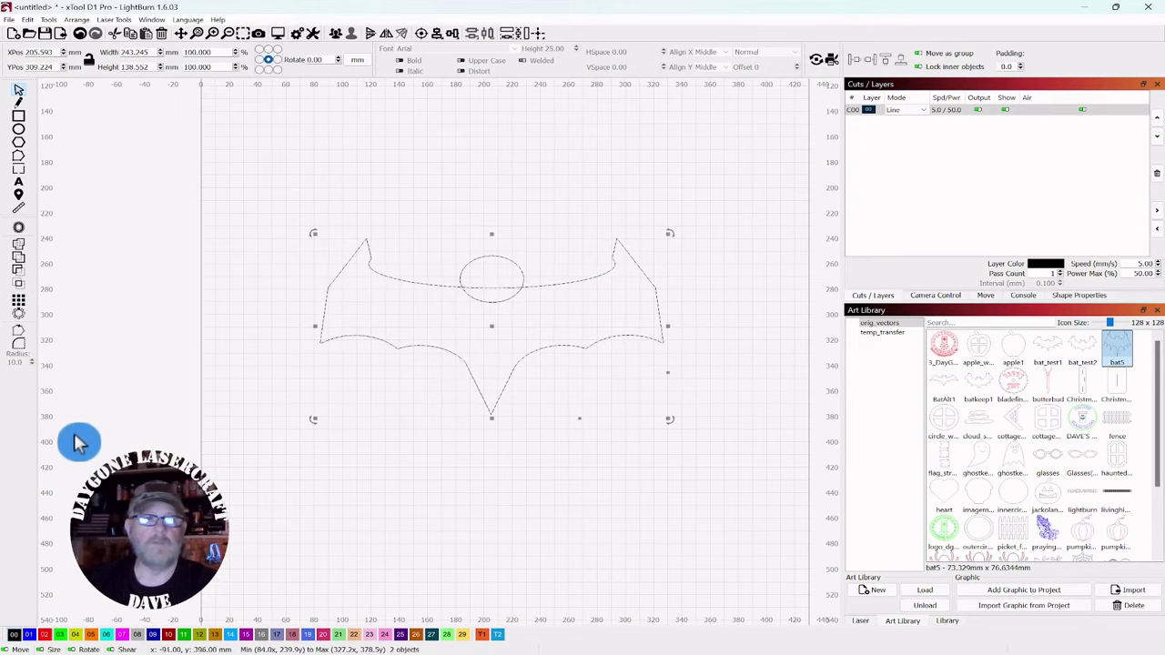
click(20, 254)
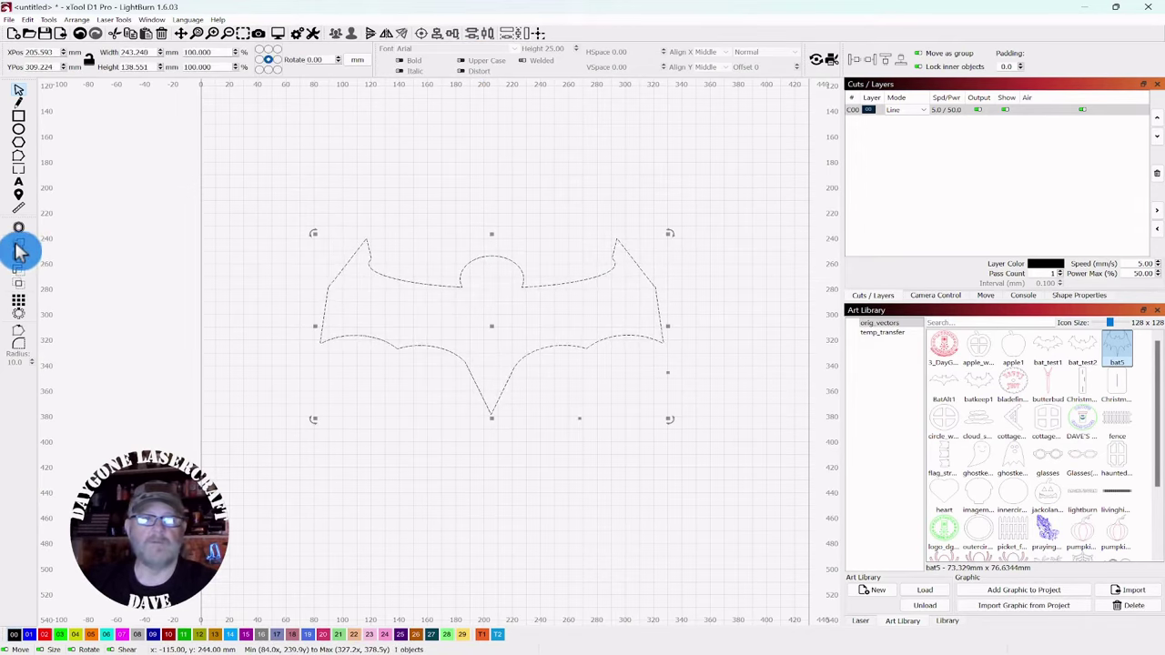
click(257, 148)
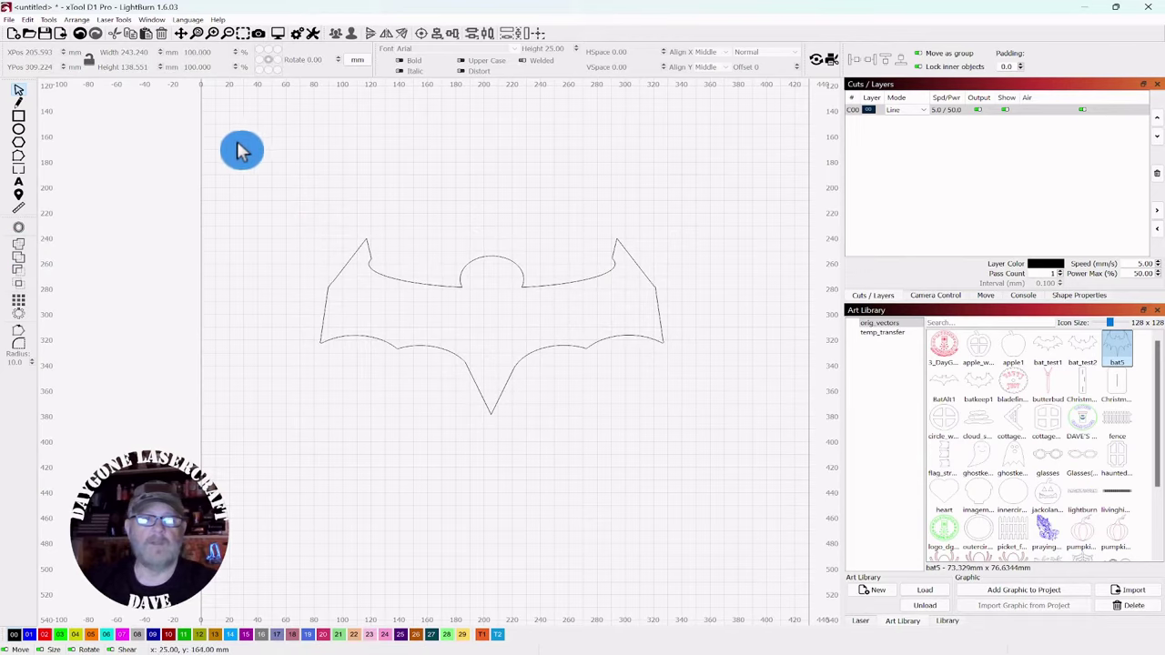
Draw a hexagon about 38 mm wide above the bat's head.
click(21, 145)
drag(459, 155, 509, 197)
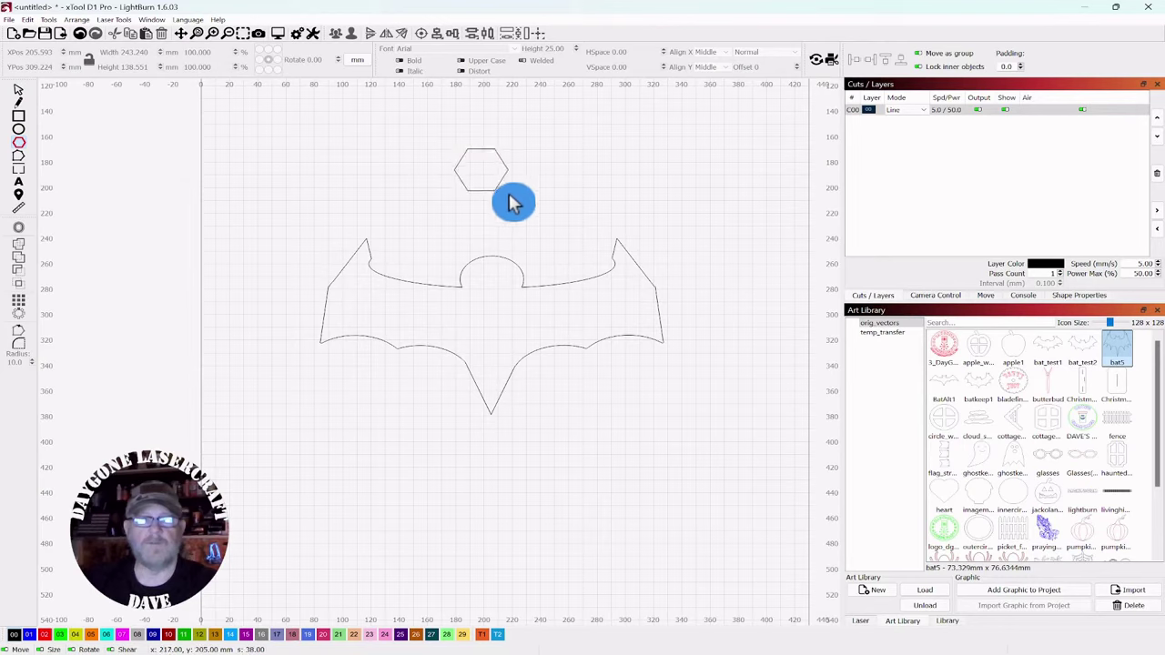
click(19, 93)
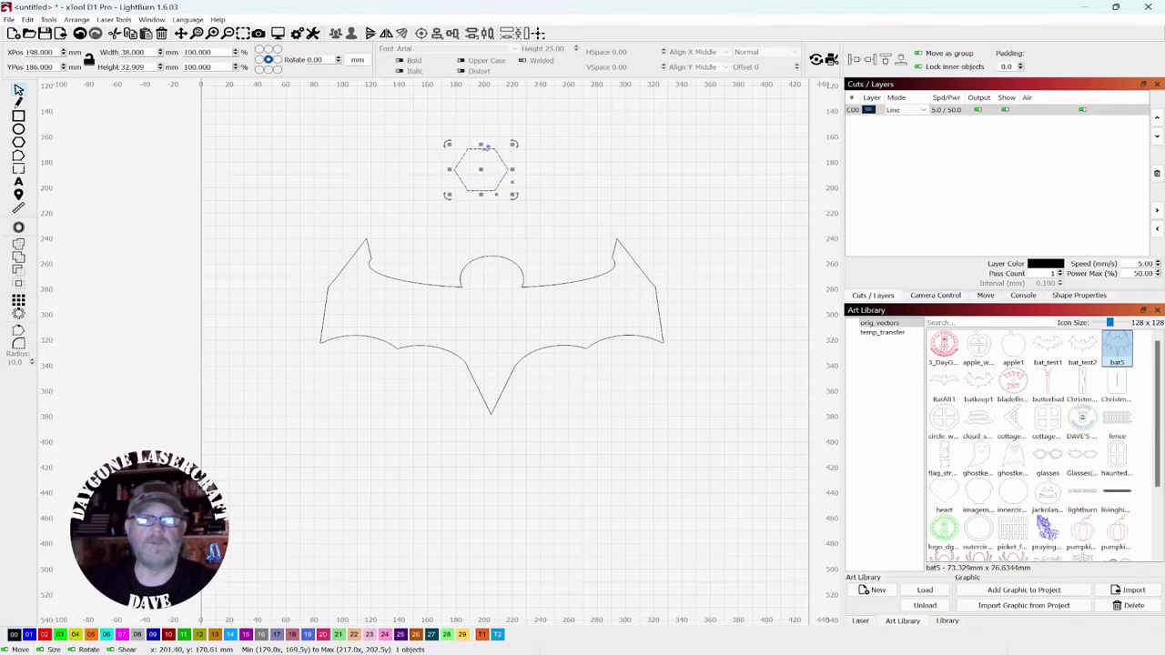
Turn the hexagon into a triangle about 13 mm wide and 13 mm high and place it as an ear on the head's upper right curve.
key(ctrl+z)
click(508, 166)
click(468, 145)
drag(468, 149, 595, 152)
scroll(573, 235, up, 2)
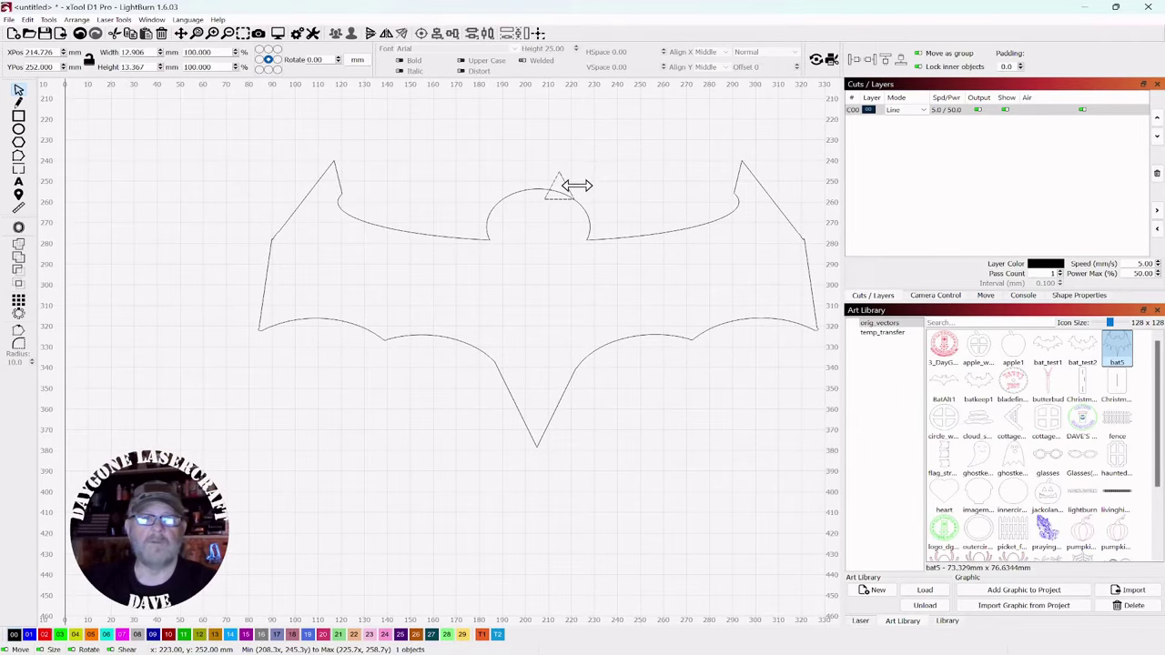
drag(557, 187, 565, 203)
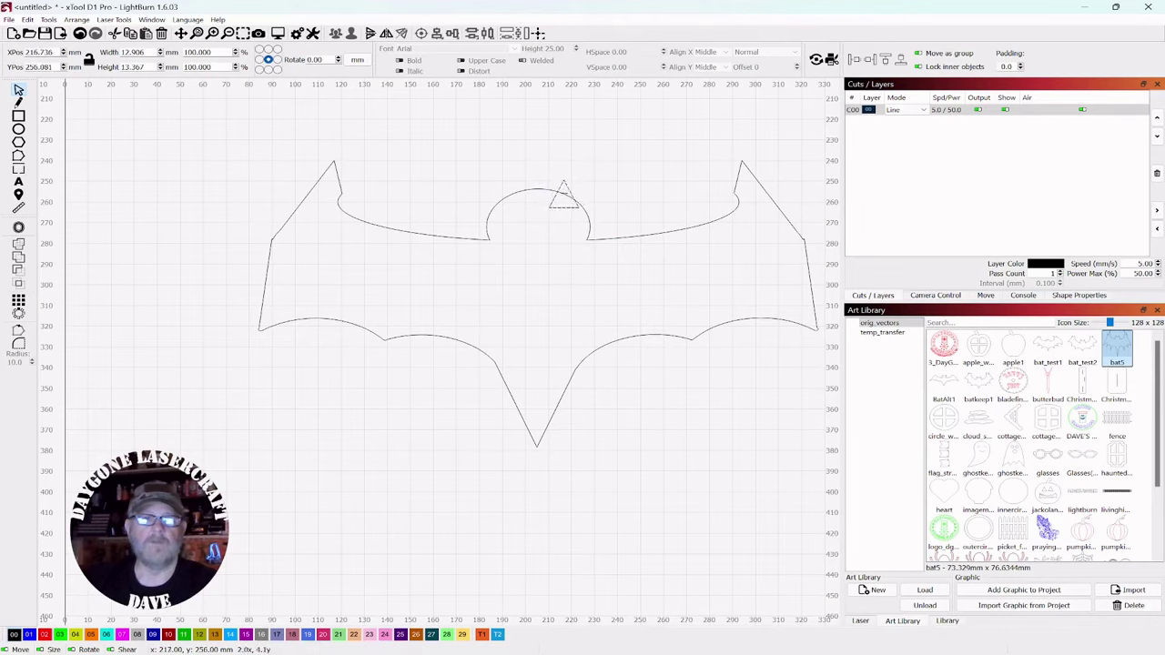
drag(710, 120, 653, 149)
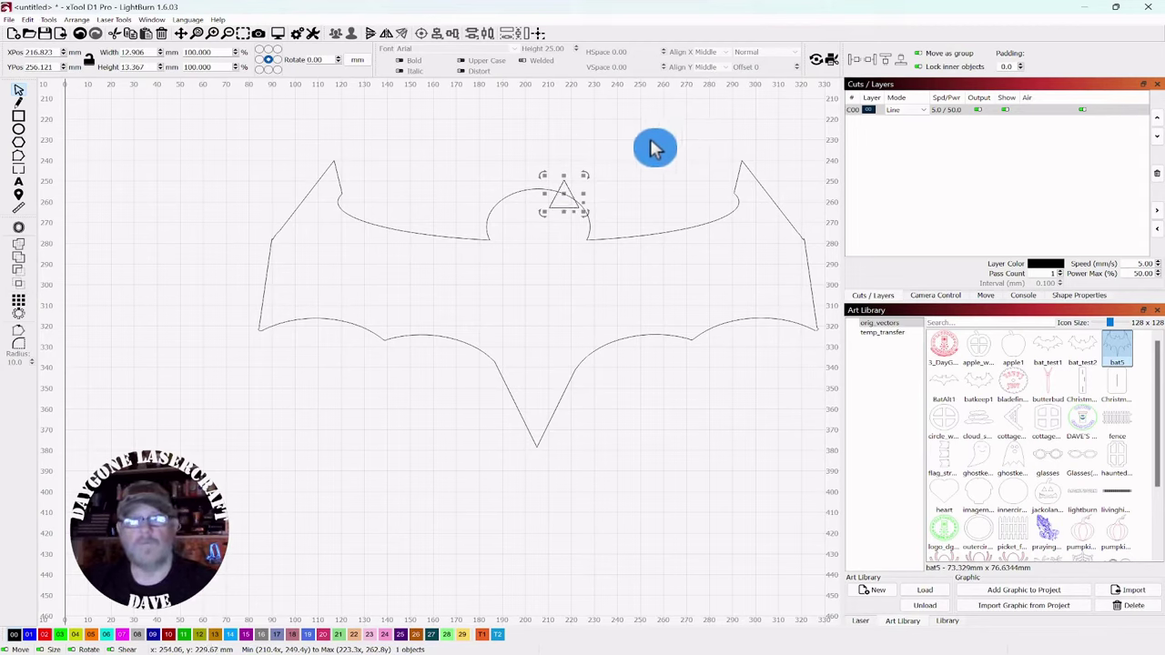
Duplicate the ear triangle and place the copy on the head's upper left curve.
key(ctrl+d)
key(Left)
key(Left)
key(Left)
key(Left)
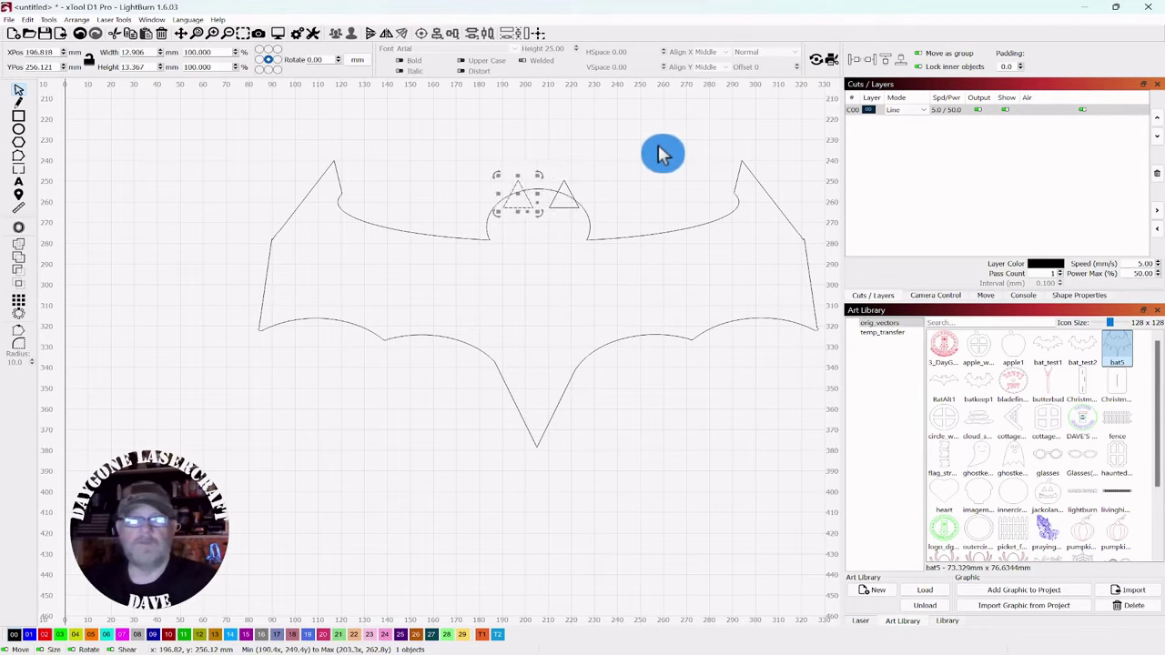
key(Left)
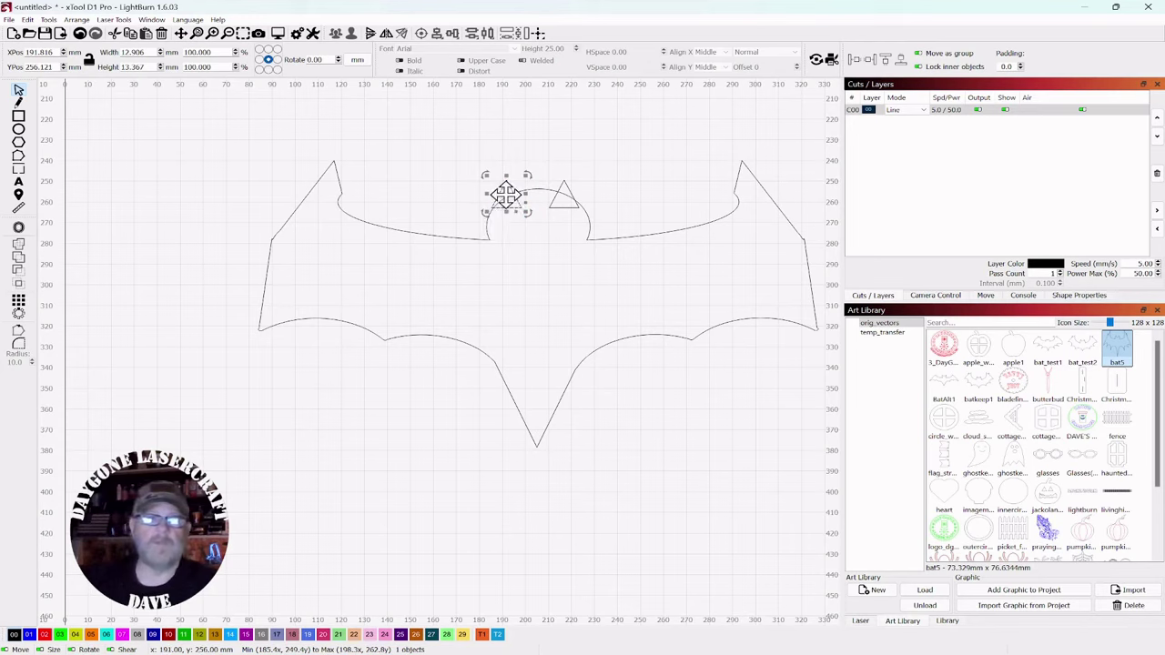
drag(505, 195, 515, 205)
click(650, 174)
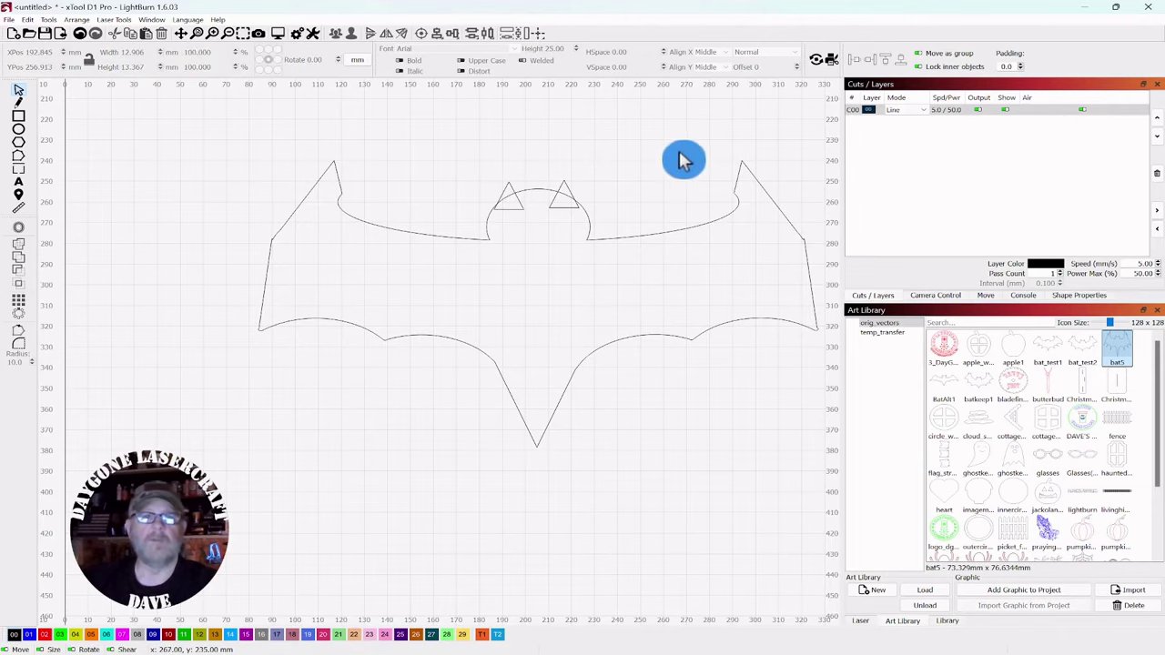
Weld both ear triangles and the bat outline into a single shape.
key(ctrl+a)
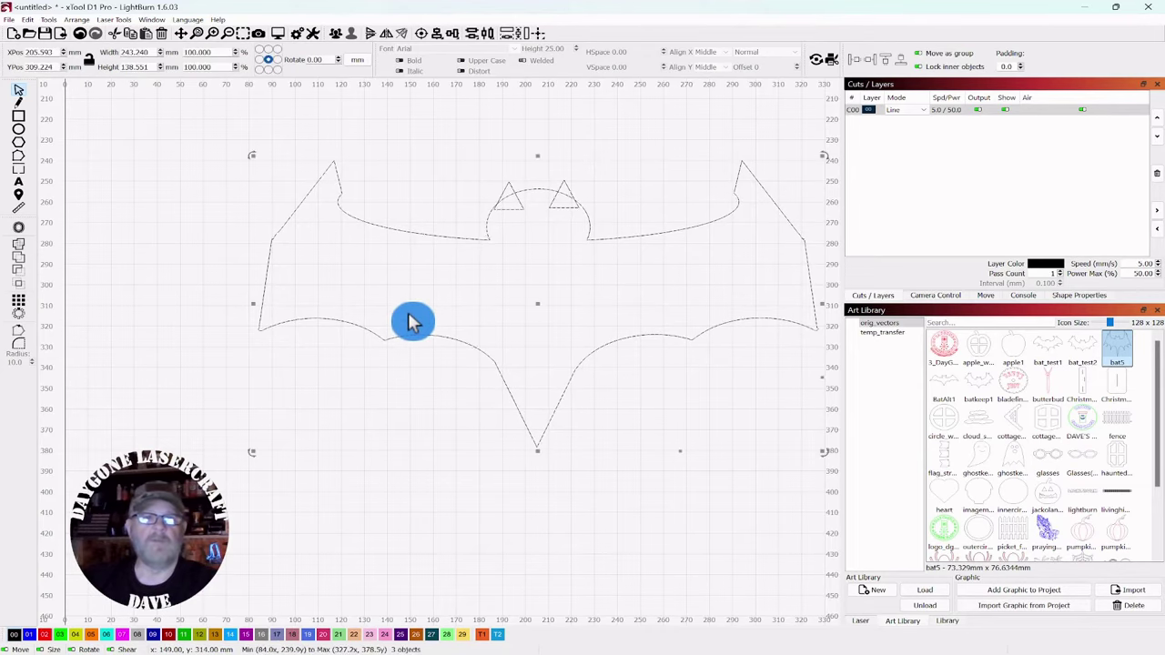
click(18, 256)
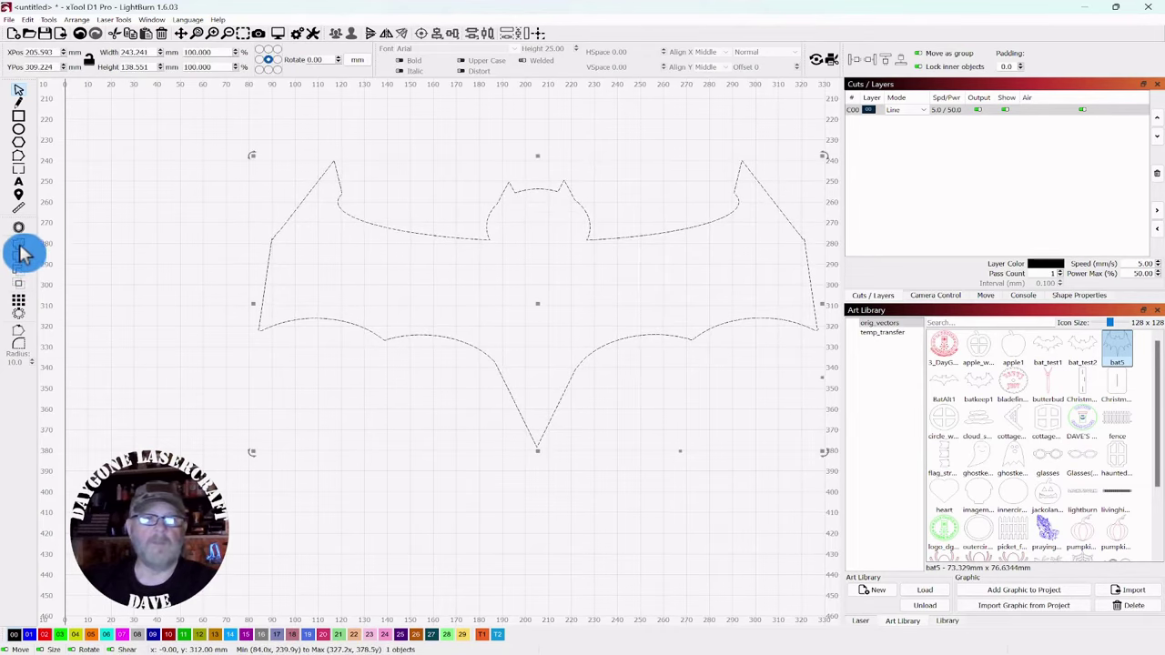
scroll(176, 252, down, 2)
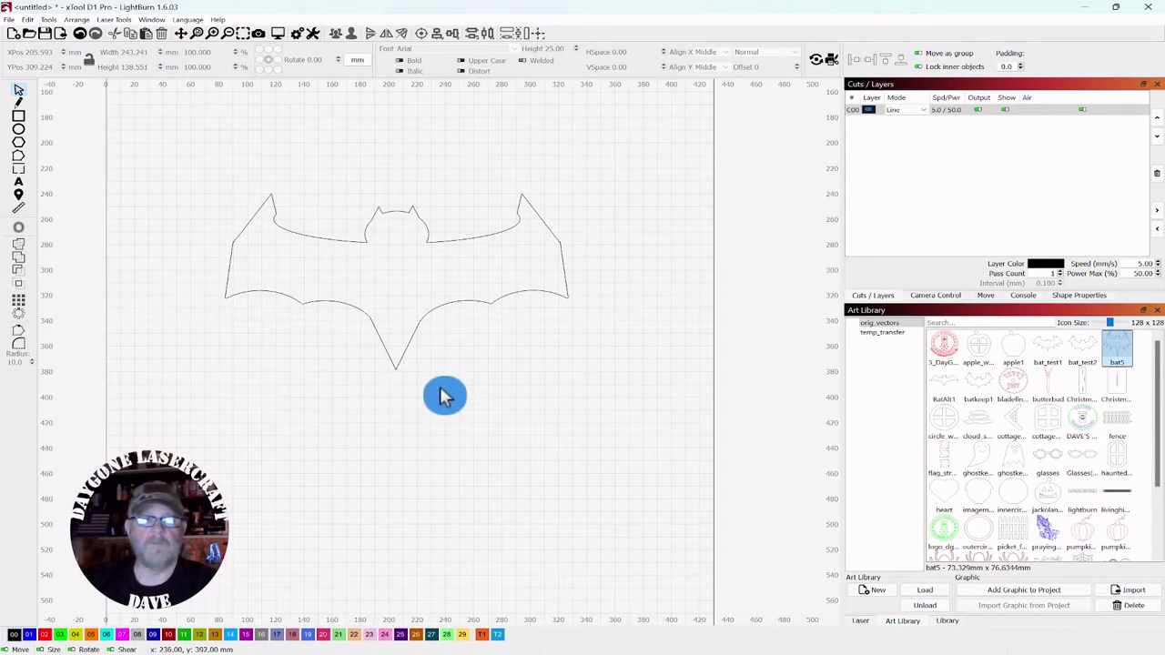
drag(462, 203, 403, 356)
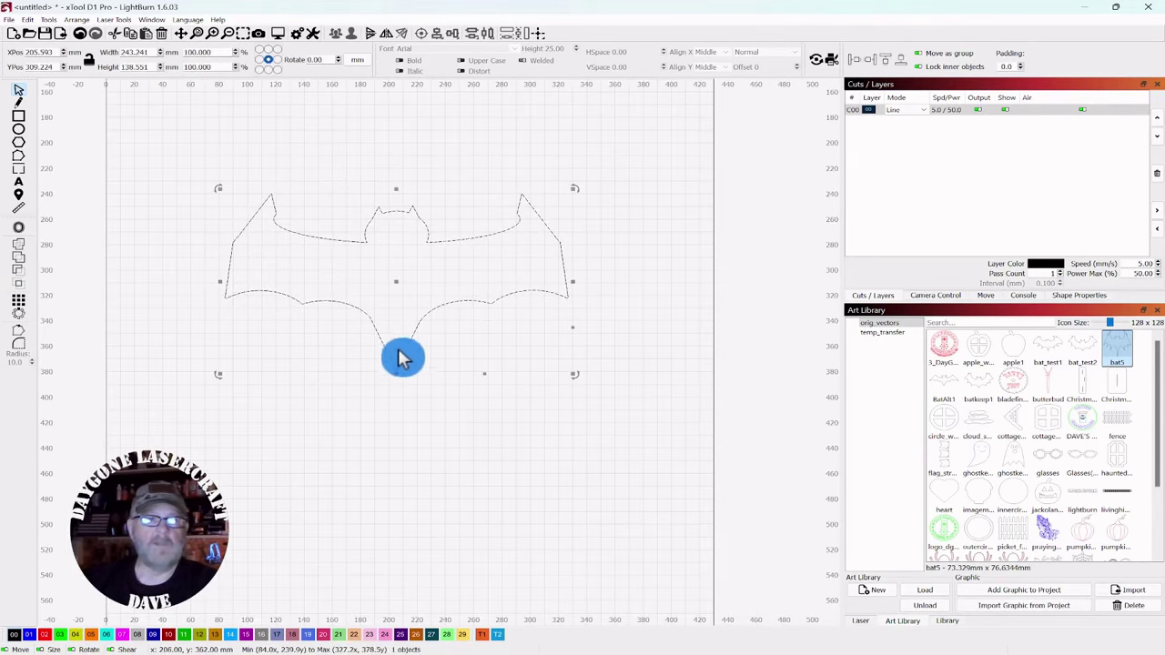
click(521, 433)
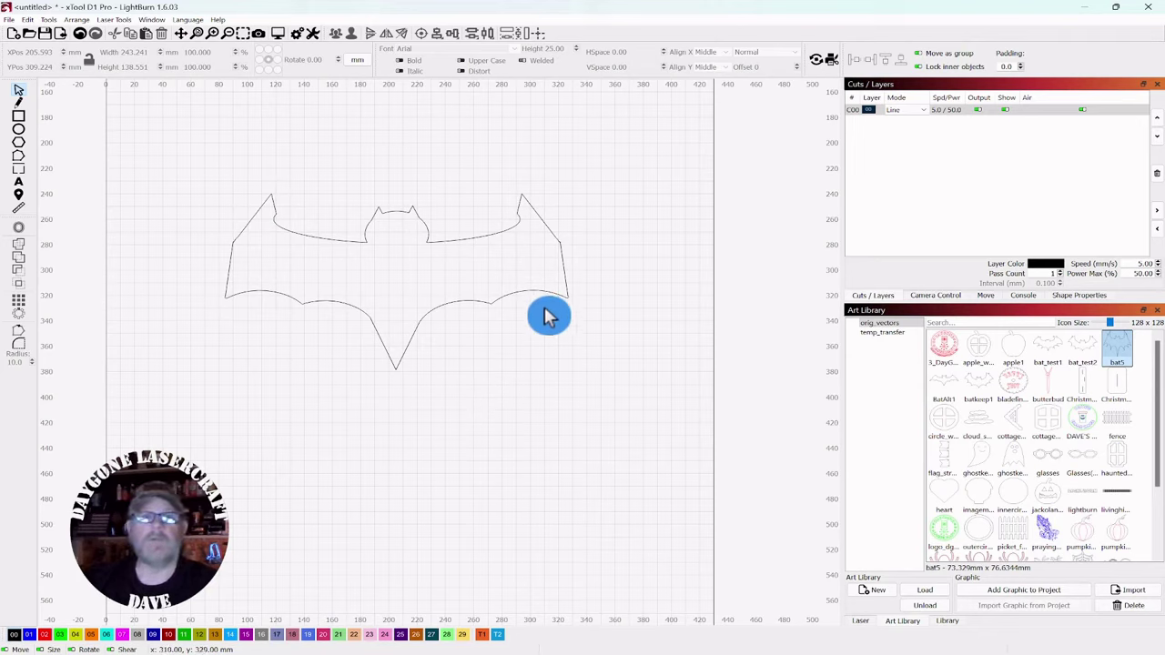
Move the bat to X 238 mm, Y 292 mm and add it to the temp_transfer art library as "batyt".
drag(513, 179, 438, 264)
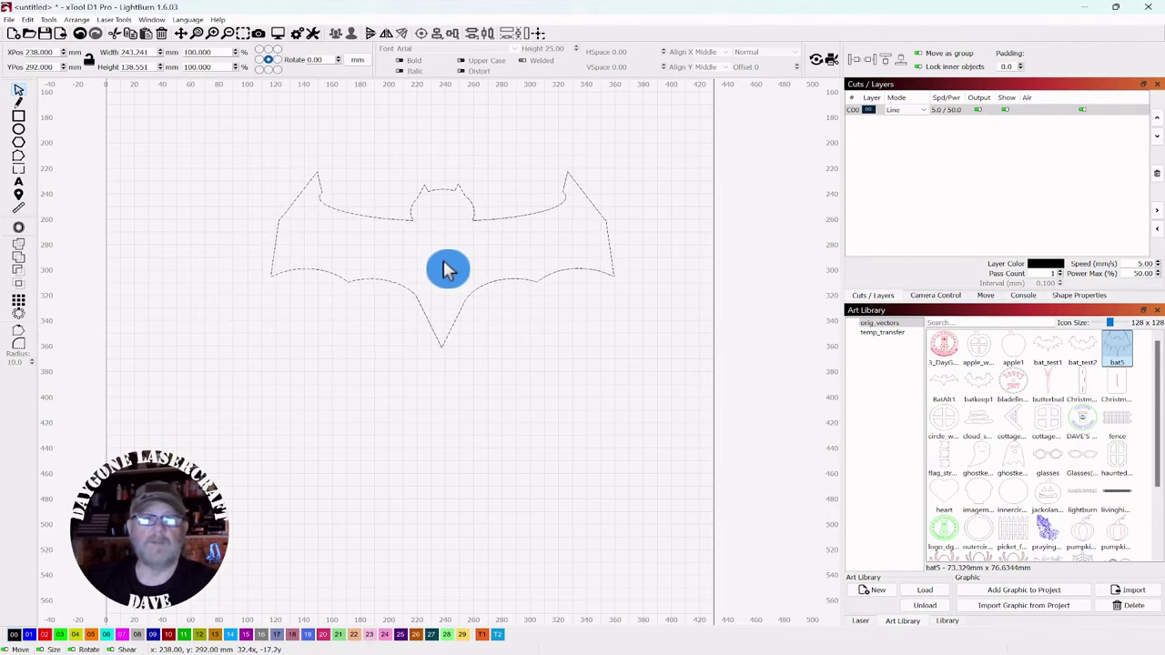
drag(447, 269, 450, 271)
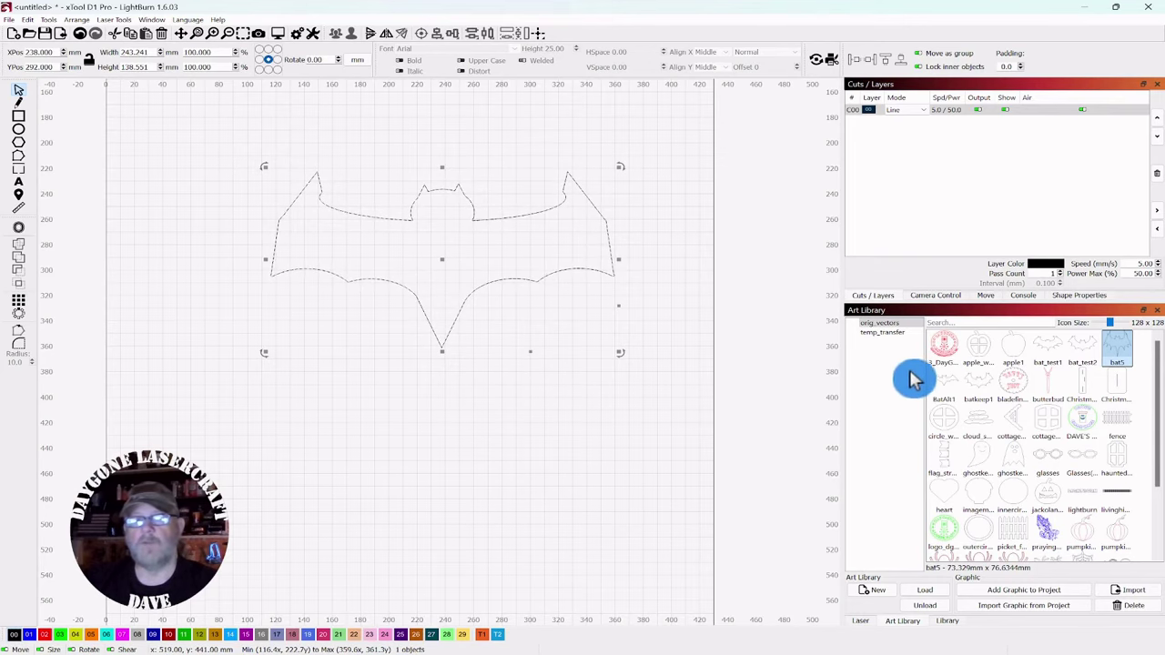
click(871, 334)
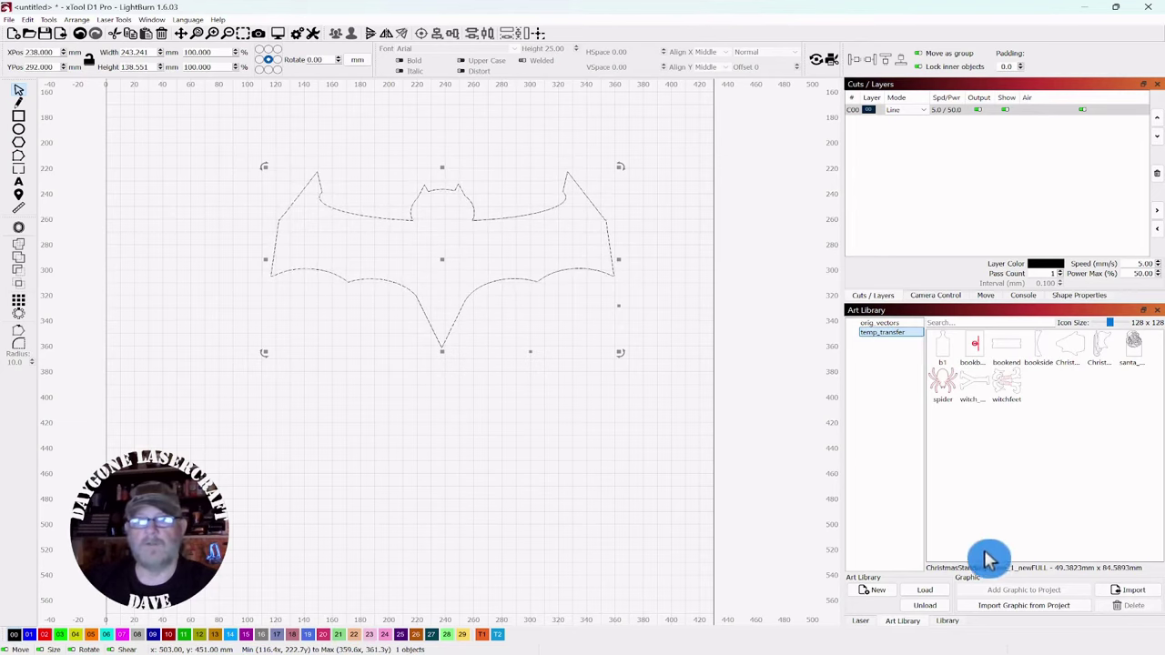
click(1031, 616)
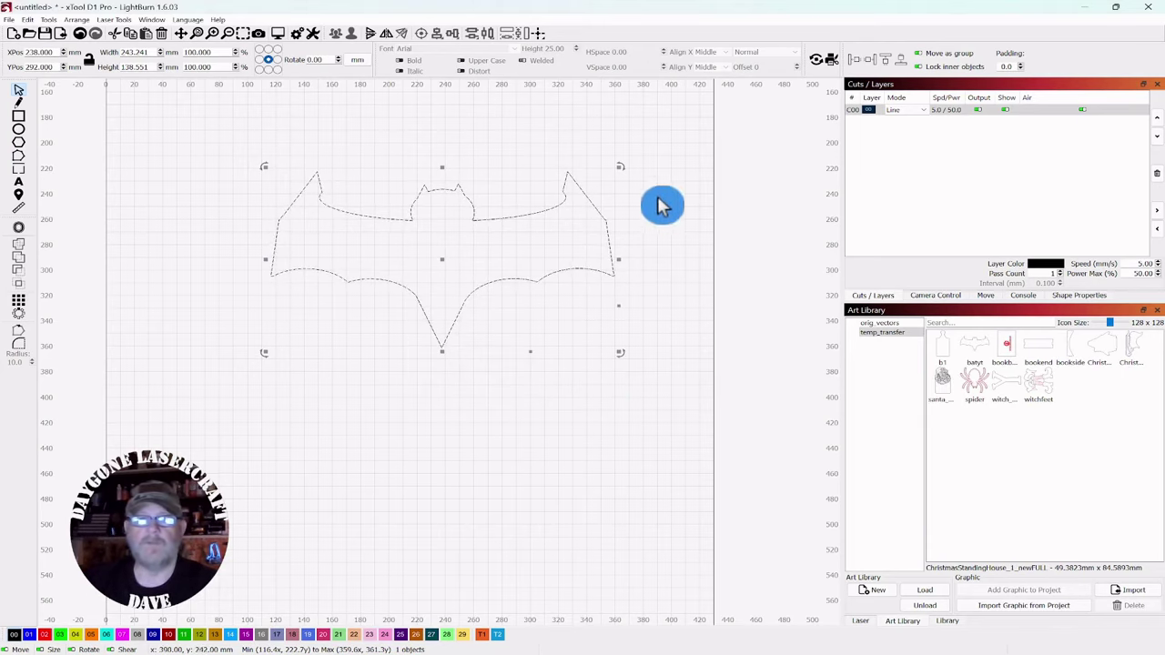
click(616, 135)
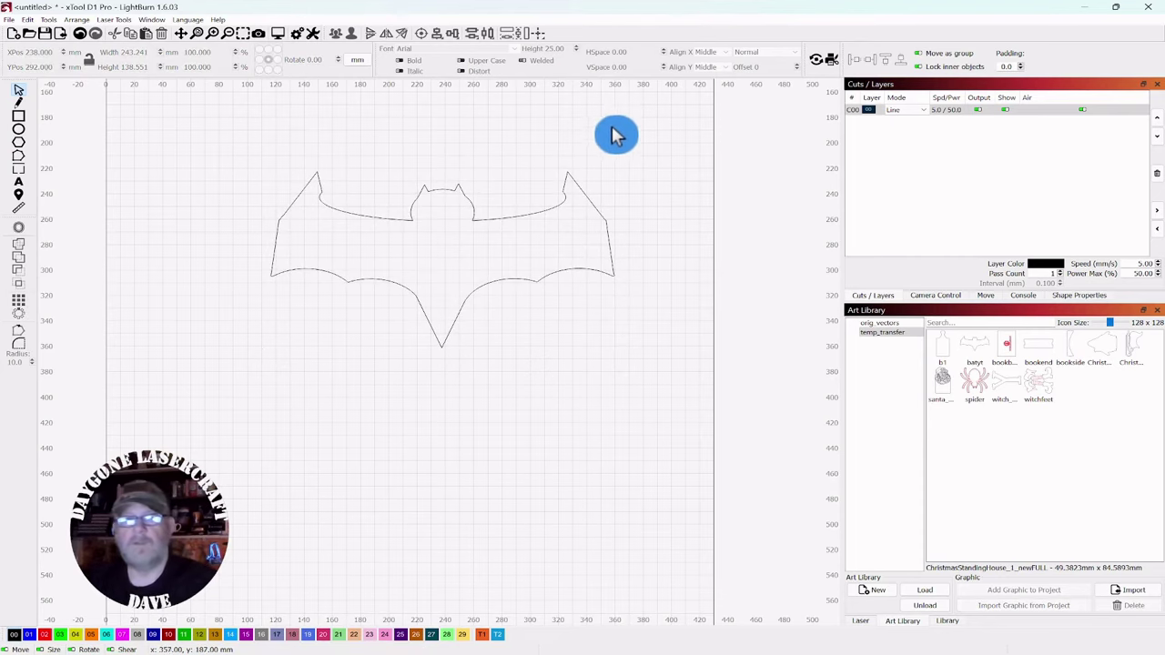
Replace the bat on the workspace with the batyt graphic from the art library, positioned at X 236 mm, Y 289 mm.
click(514, 253)
key(Delete)
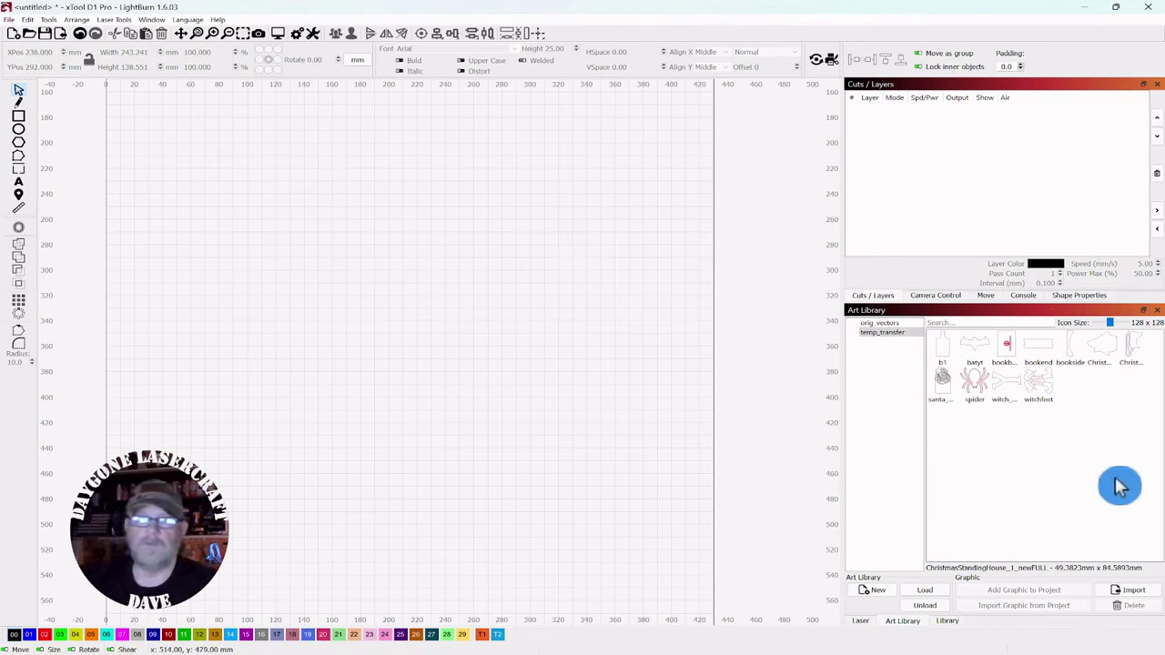
drag(975, 351, 537, 271)
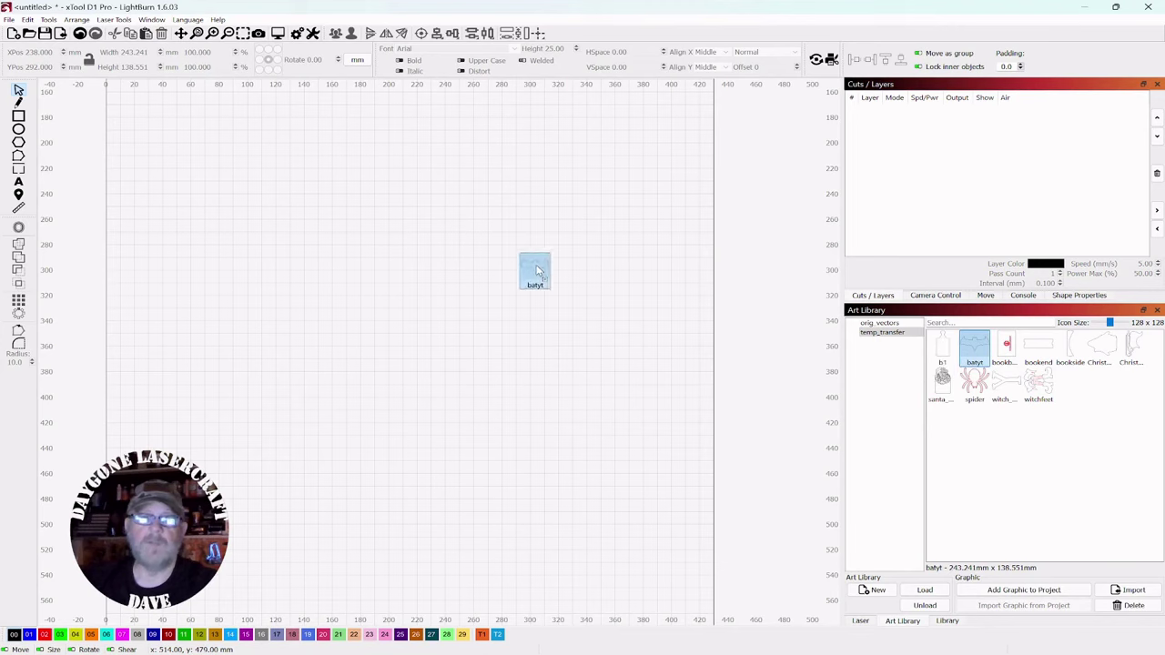
drag(407, 244, 406, 242)
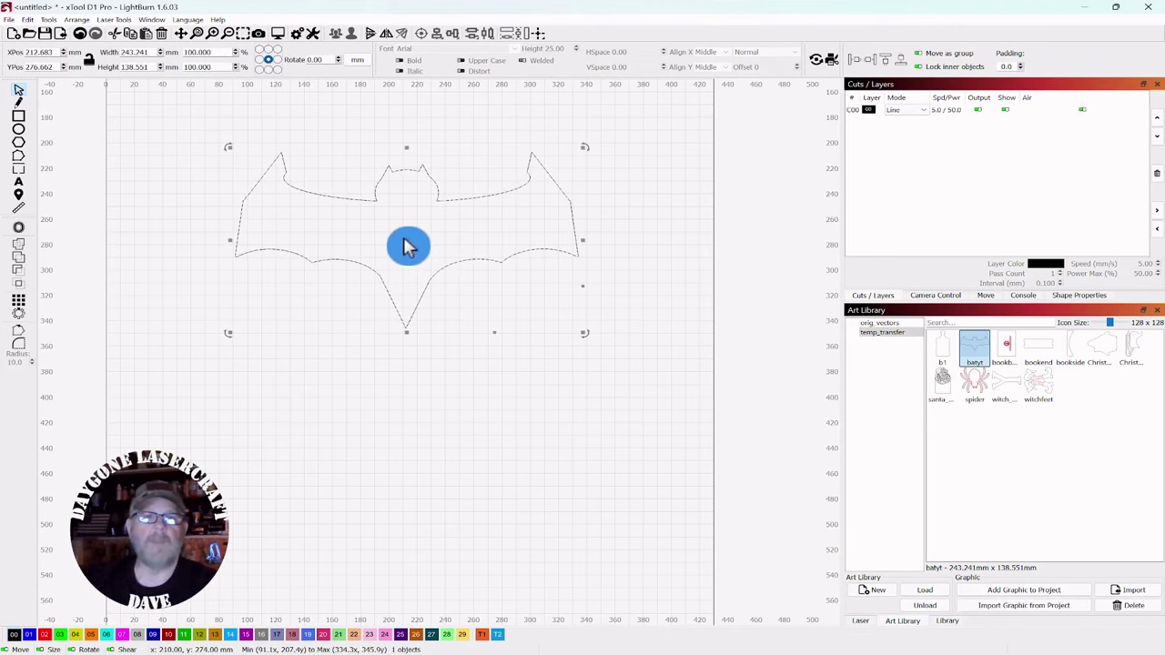
drag(406, 238, 443, 264)
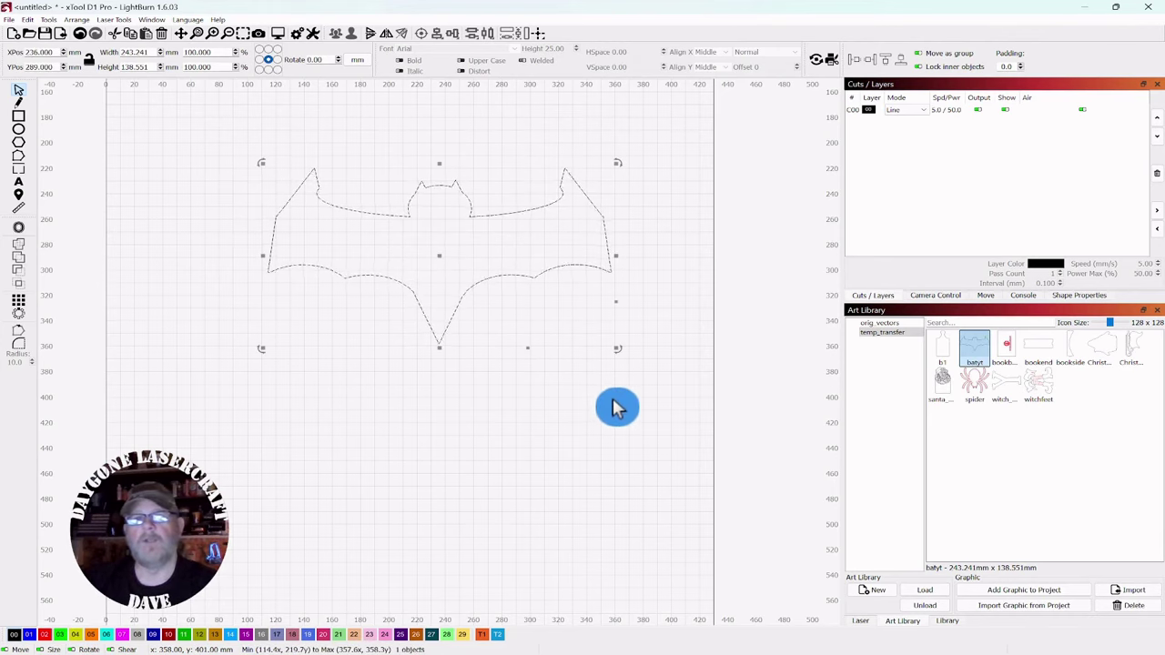